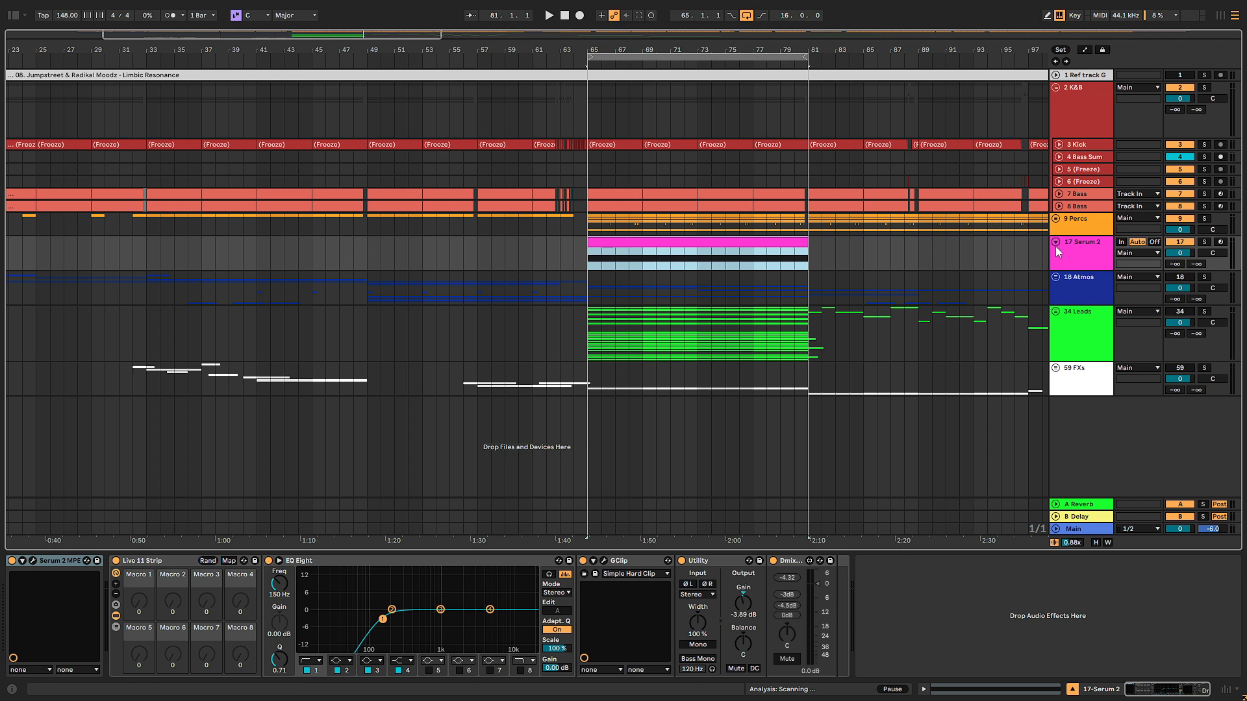
Step: Play the looped section with and without the 17 Serum 2 track, and solo that track
{"action": "key", "text": "space"}
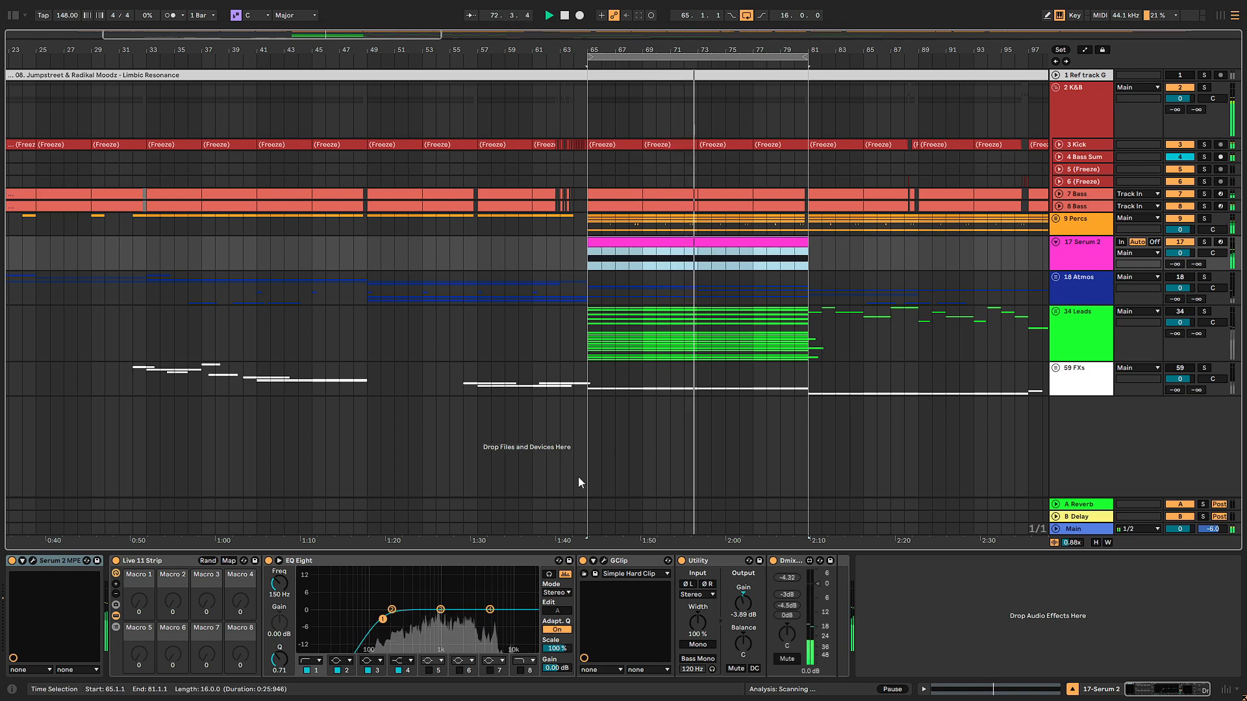
{"action": "left_click", "coordinate": [1187, 241]}
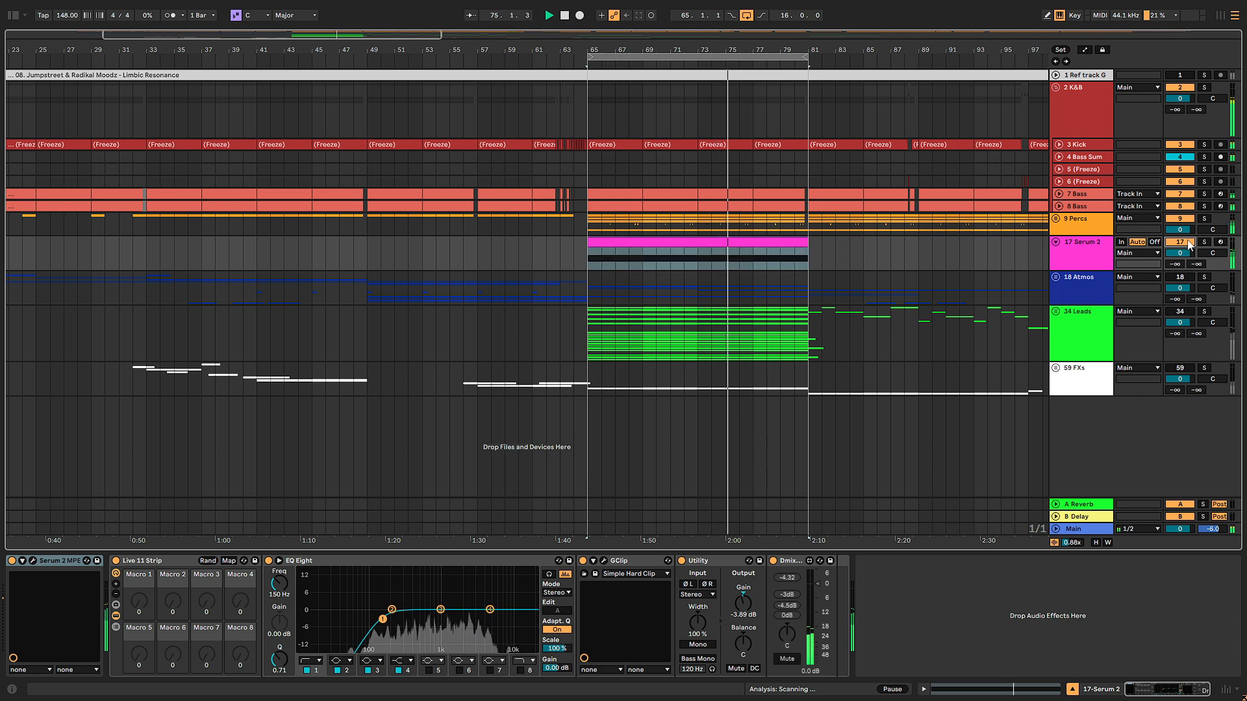
{"action": "left_click", "coordinate": [1188, 242]}
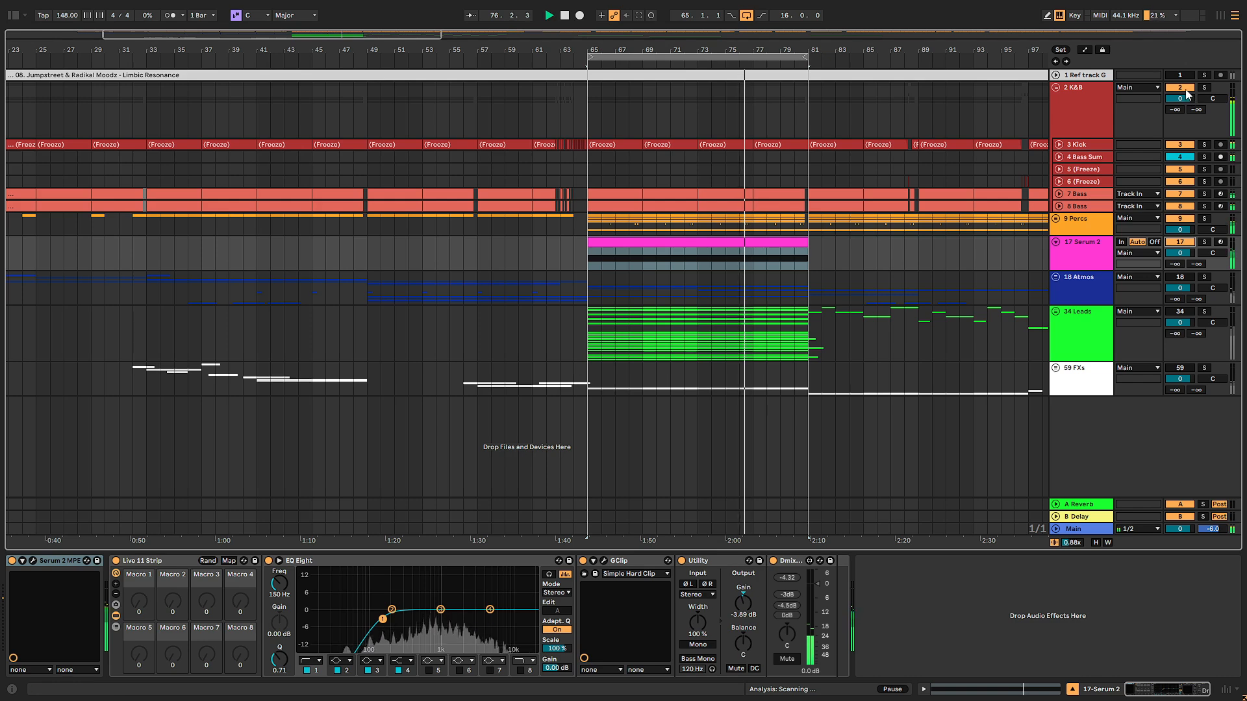
{"action": "left_click", "coordinate": [1203, 242]}
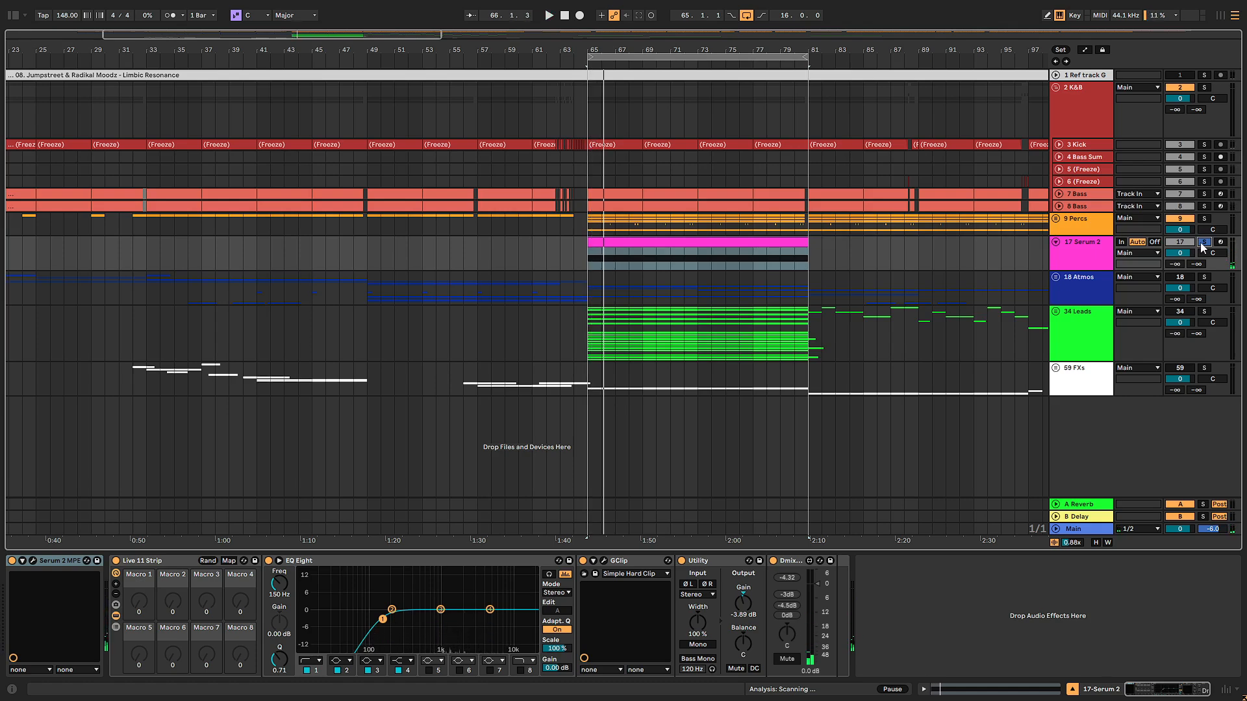
Step: Open the Serum 2 instrument on track 17 and initialise its preset
{"action": "left_click", "coordinate": [33, 561]}
{"action": "left_click", "coordinate": [938, 86]}
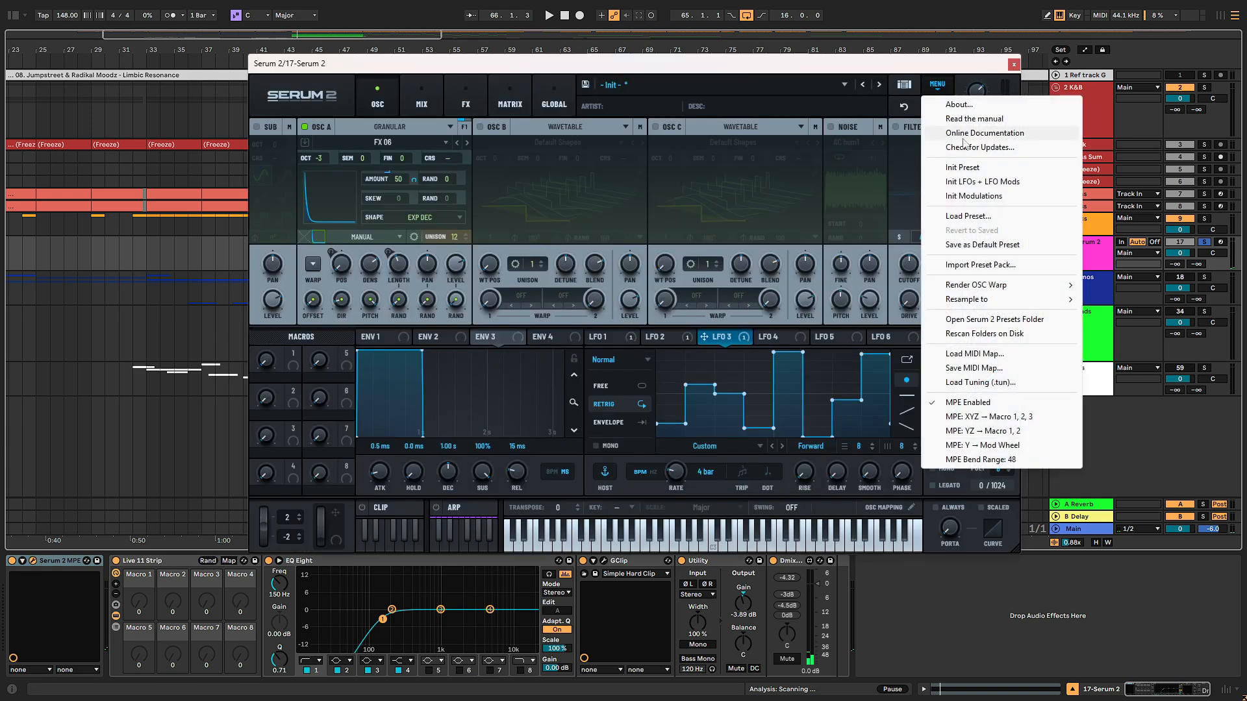
{"action": "left_click", "coordinate": [974, 170]}
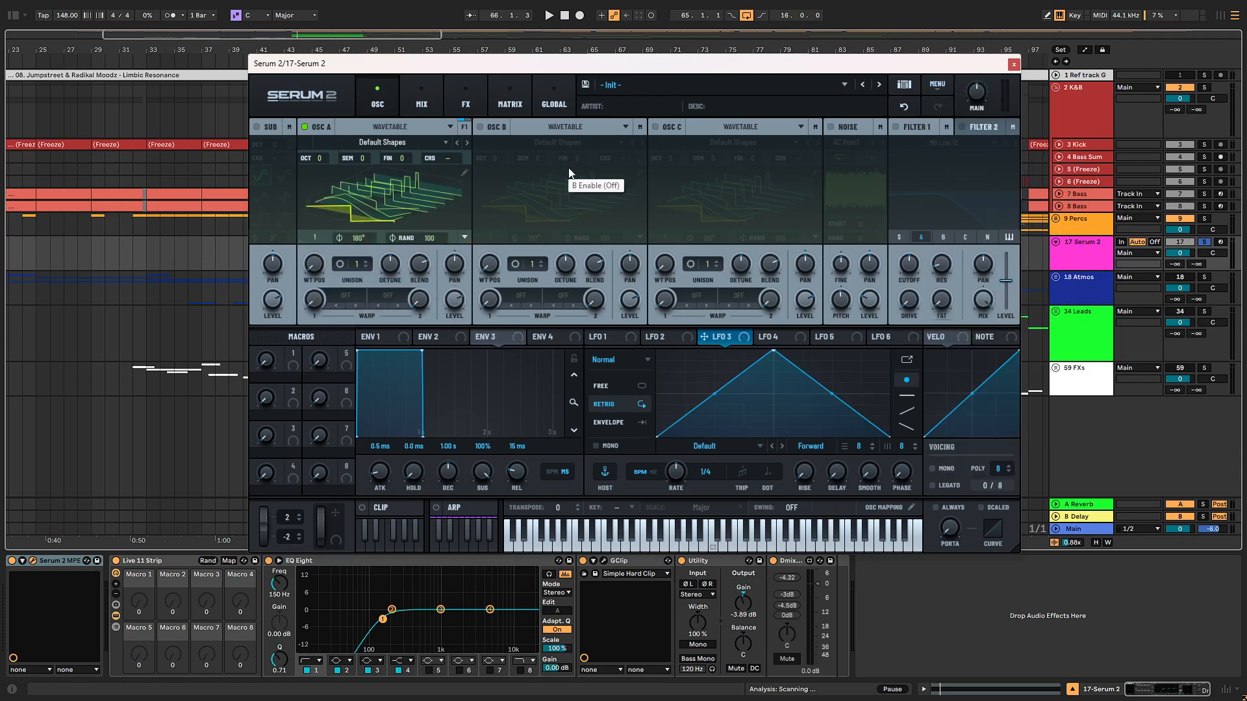
Step: Switch oscillator A to Granular and load FX 06 from the PsyTables V2 FX user wavetables
{"action": "left_click", "coordinate": [382, 129]}
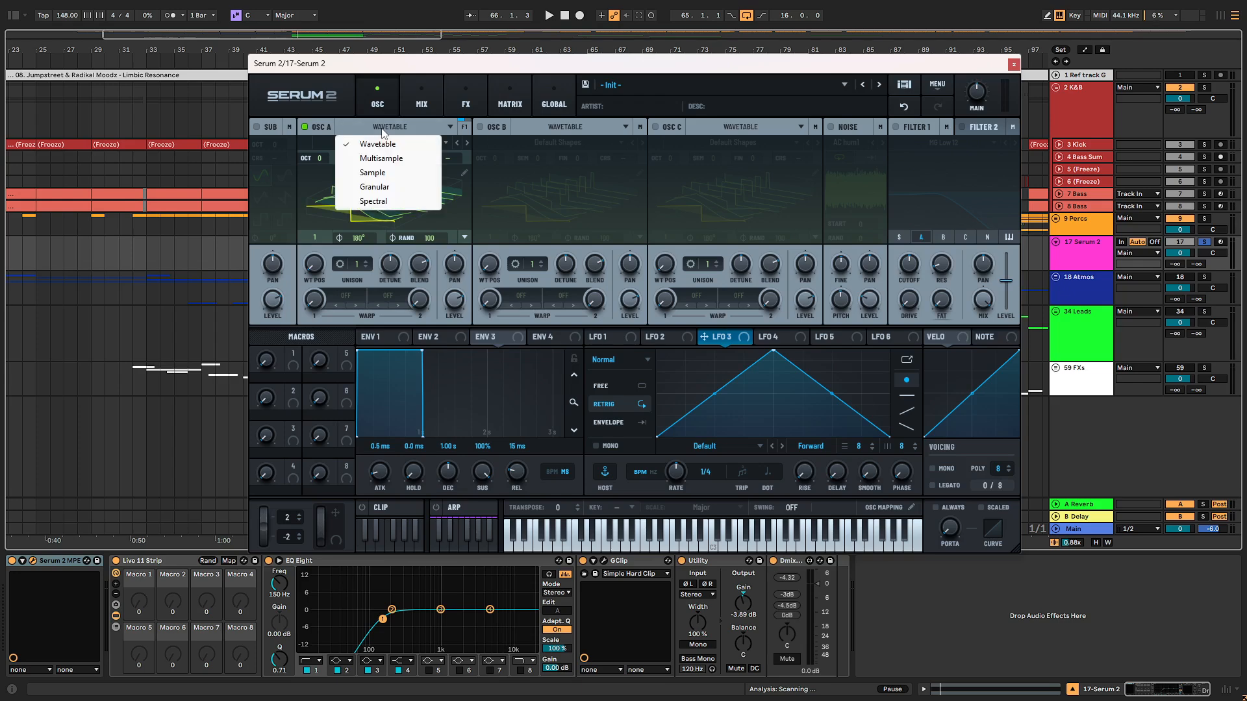
{"action": "left_click", "coordinate": [375, 187]}
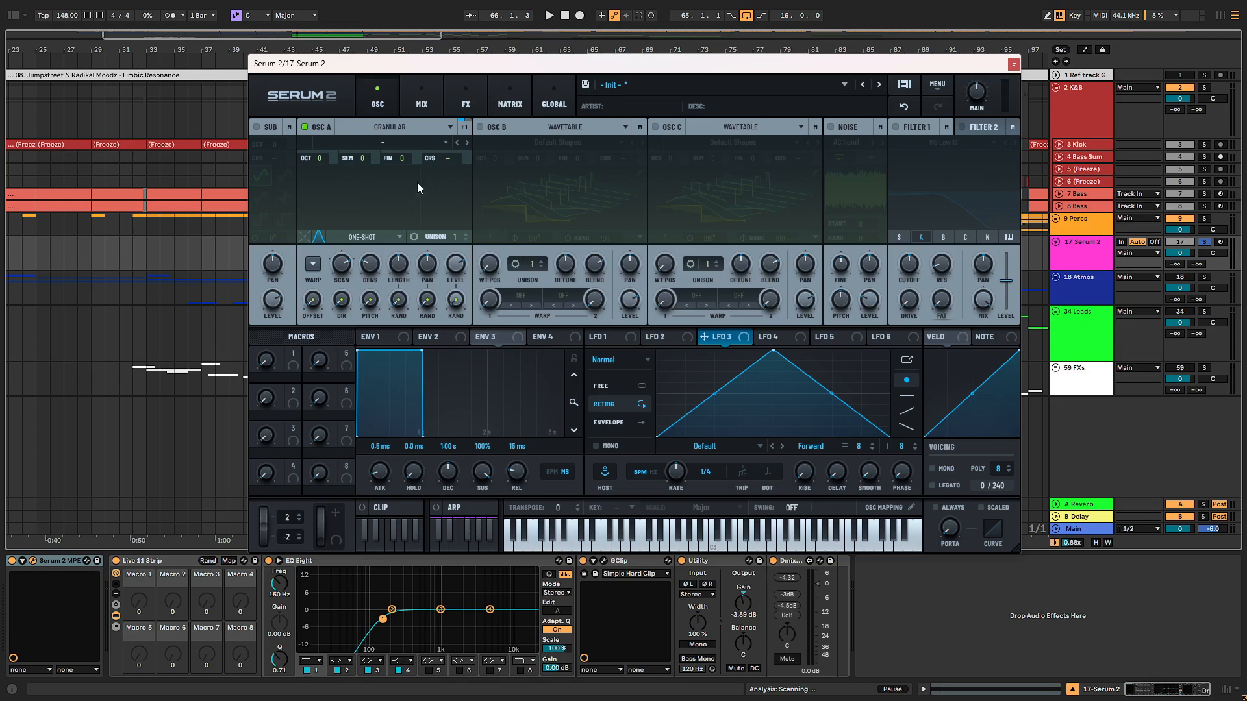
{"action": "left_click", "coordinate": [391, 143]}
{"action": "mouse_move", "coordinate": [390, 193]}
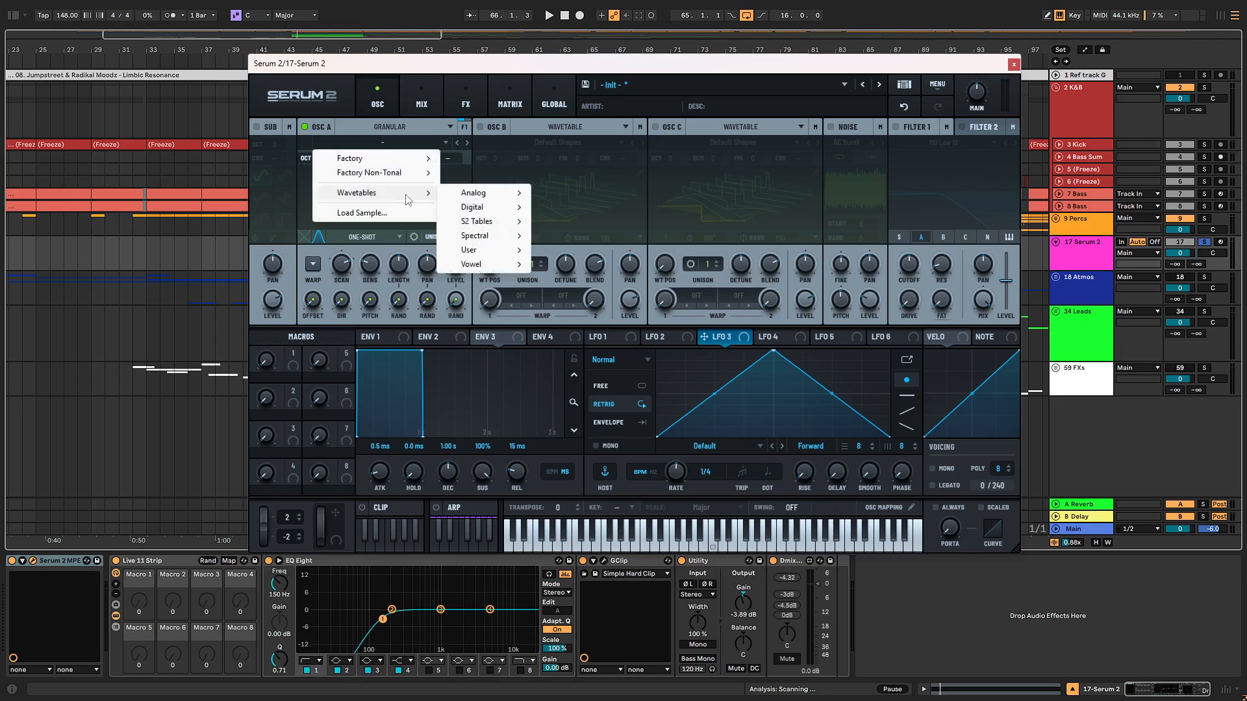
{"action": "mouse_move", "coordinate": [496, 252]}
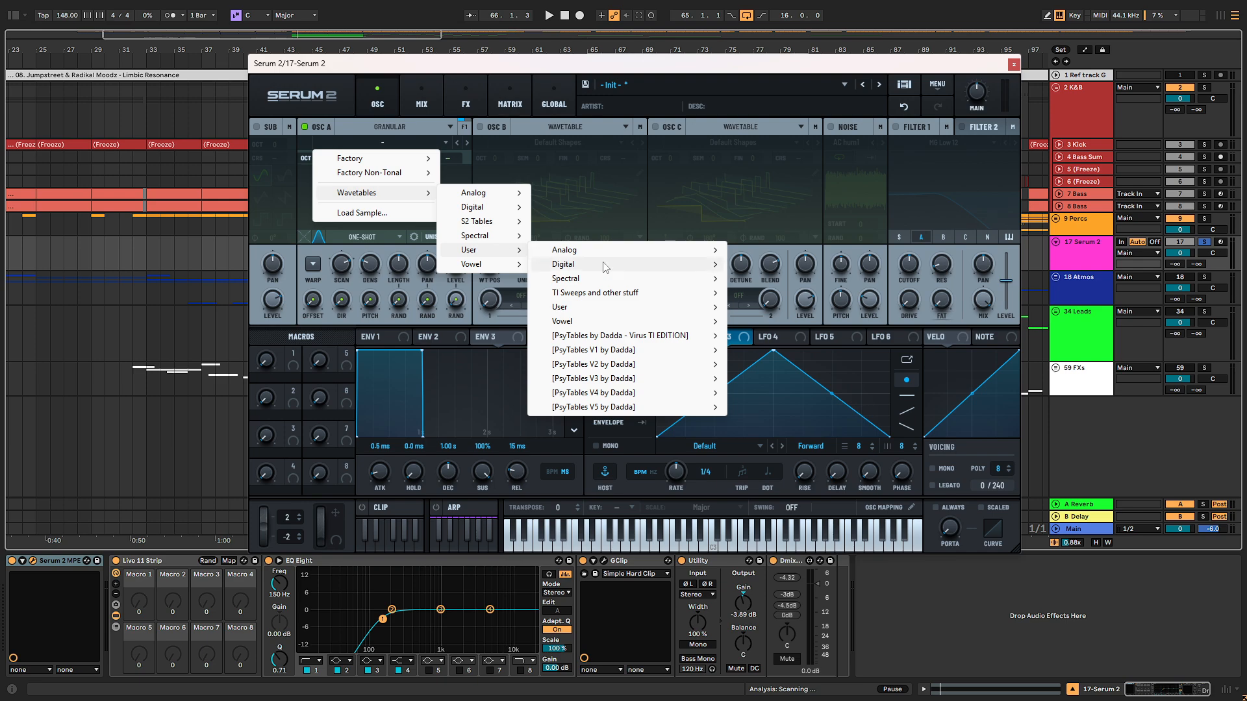
{"action": "mouse_move", "coordinate": [666, 364]}
{"action": "mouse_move", "coordinate": [767, 373]}
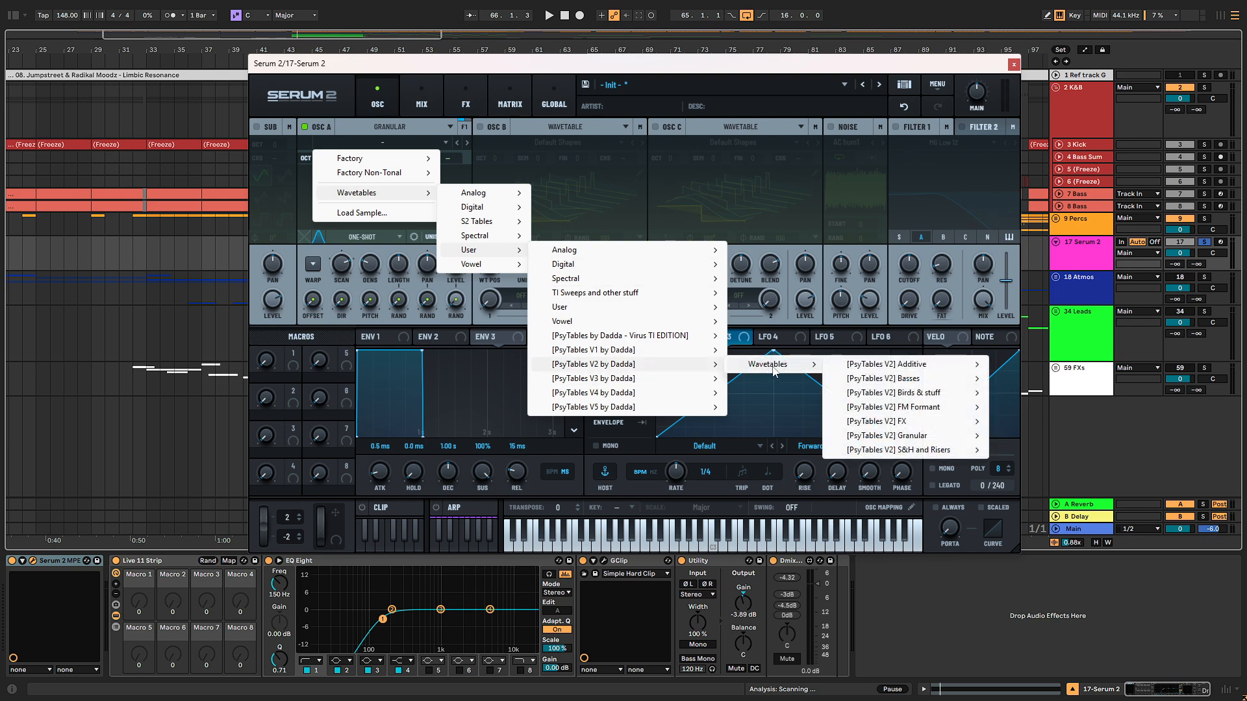
{"action": "mouse_move", "coordinate": [943, 382]}
{"action": "mouse_move", "coordinate": [918, 429]}
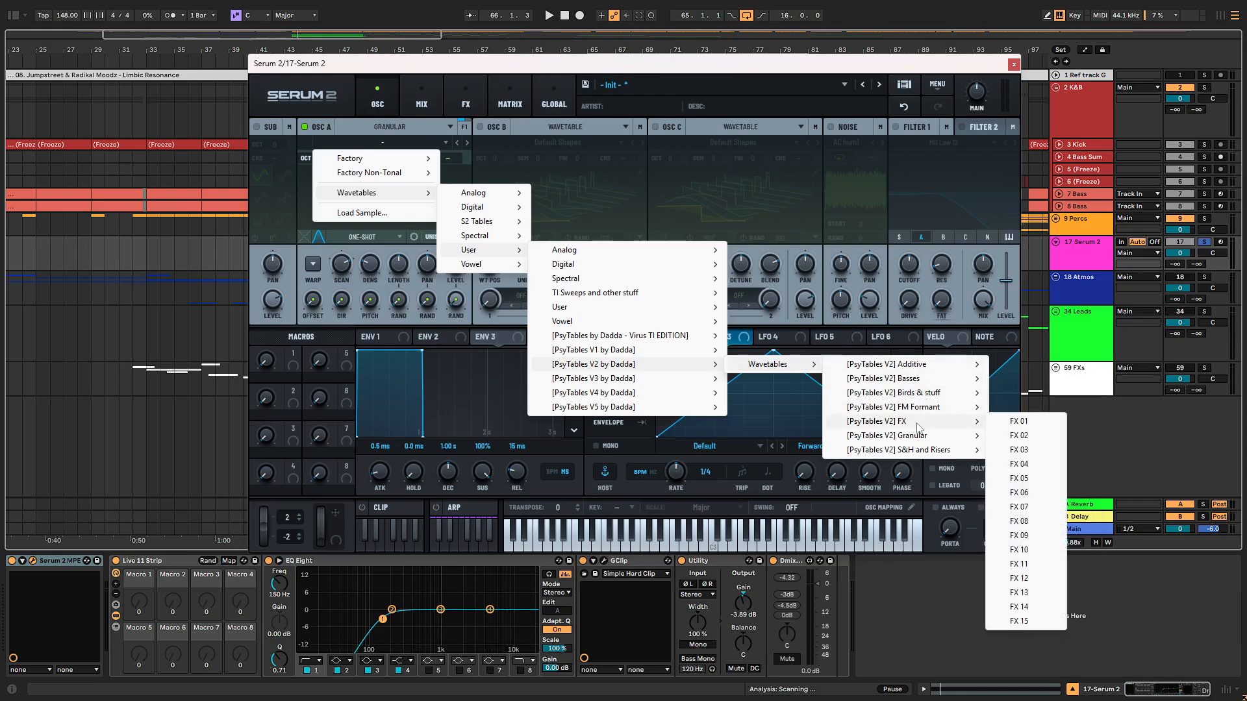
{"action": "left_click", "coordinate": [1019, 493]}
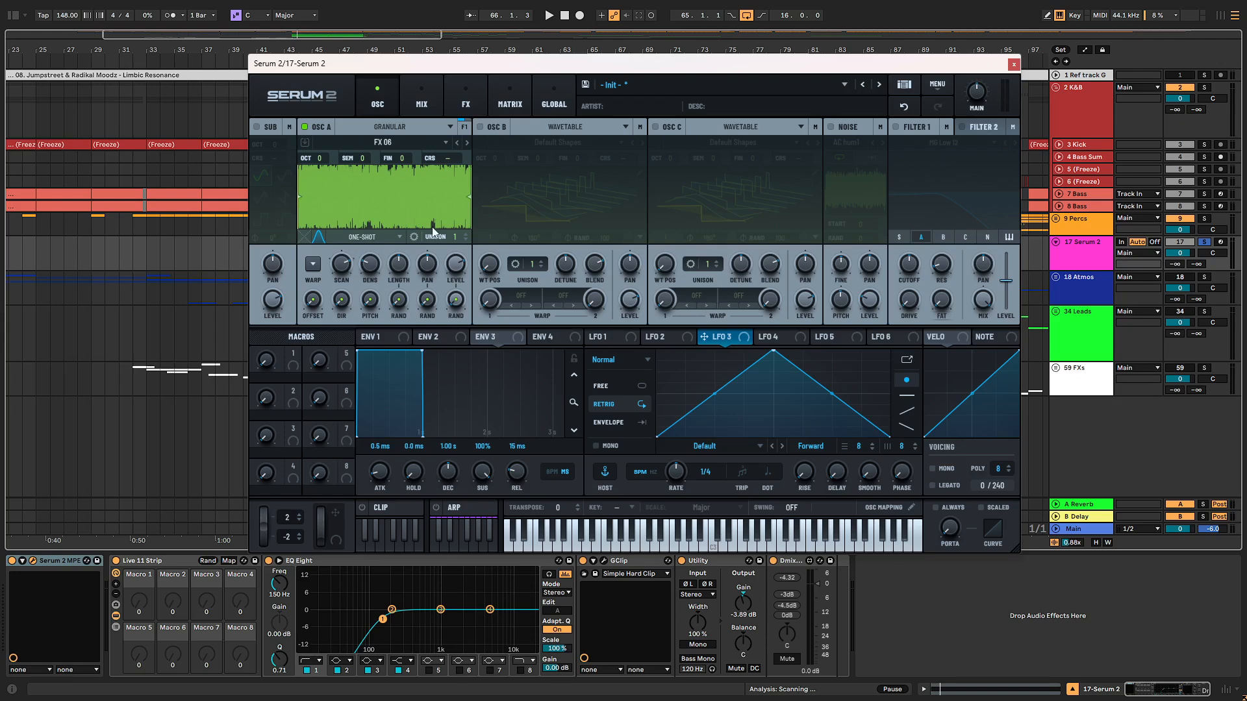
Step: Set oscillator A's octave to -2 while the loop plays
{"action": "key", "text": "space"}
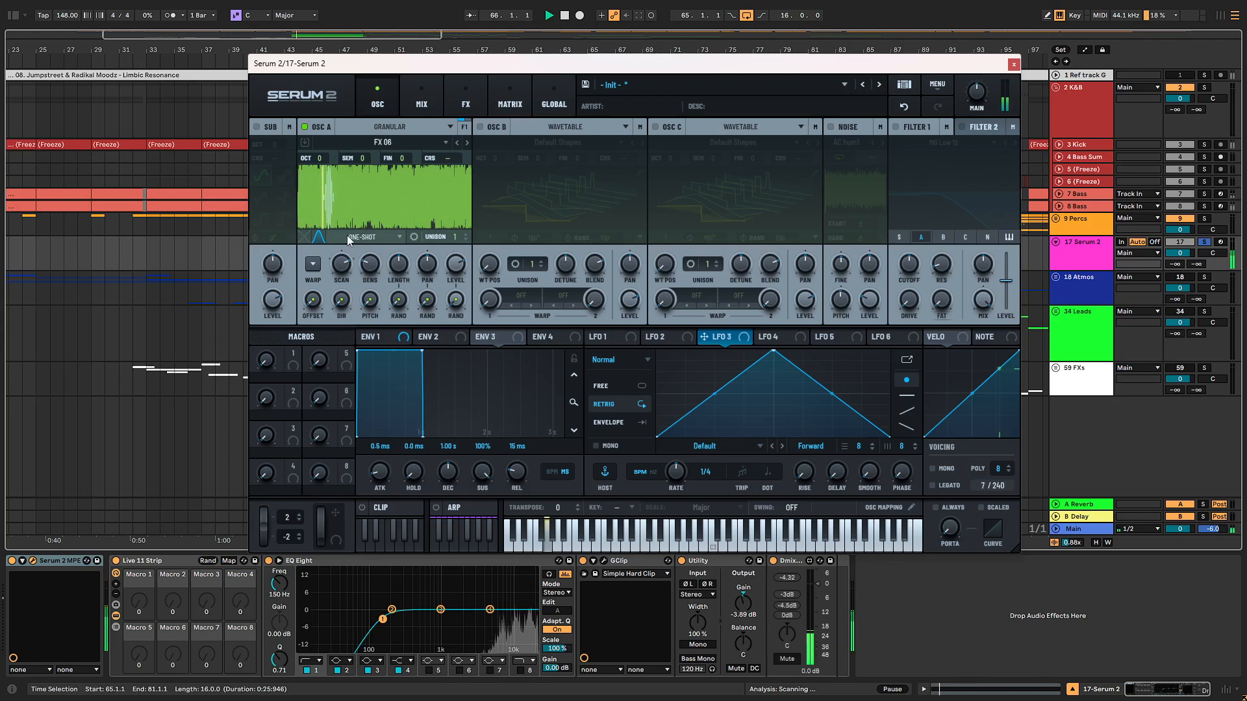
{"action": "left_click_drag", "start_coordinate": [321, 165], "coordinate": [319, 204]}
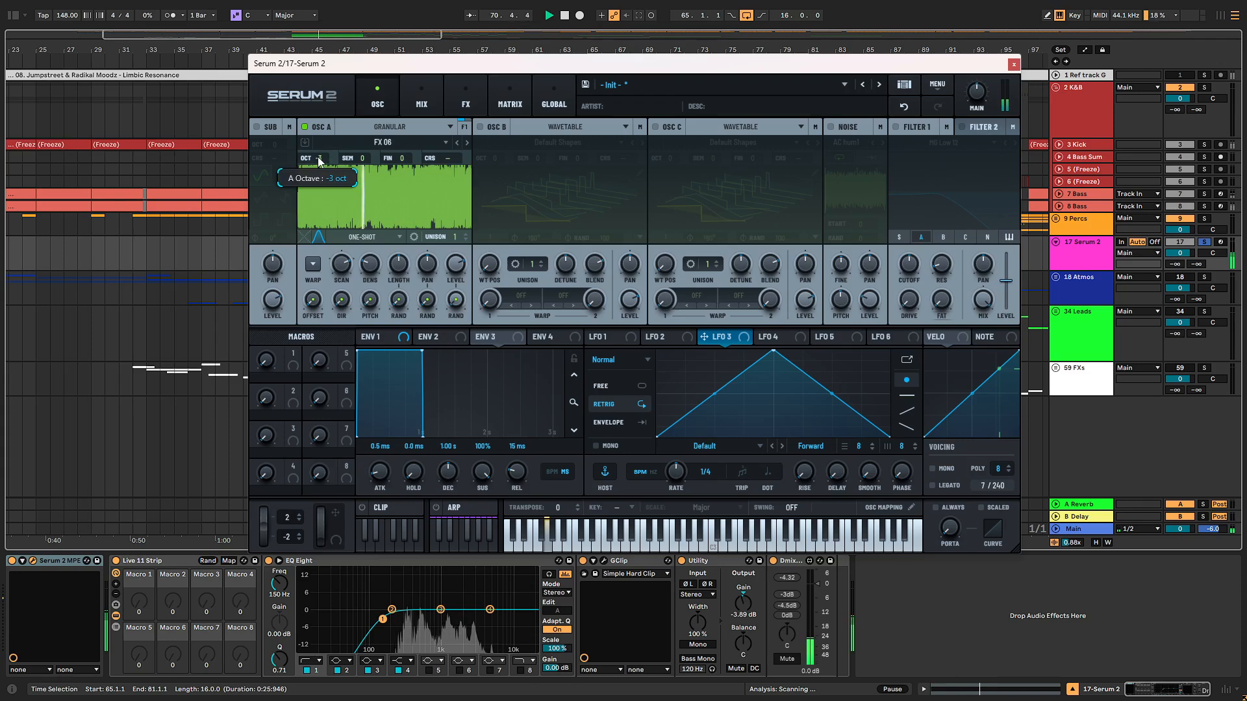
{"action": "left_click_drag", "start_coordinate": [319, 157], "coordinate": [321, 135]}
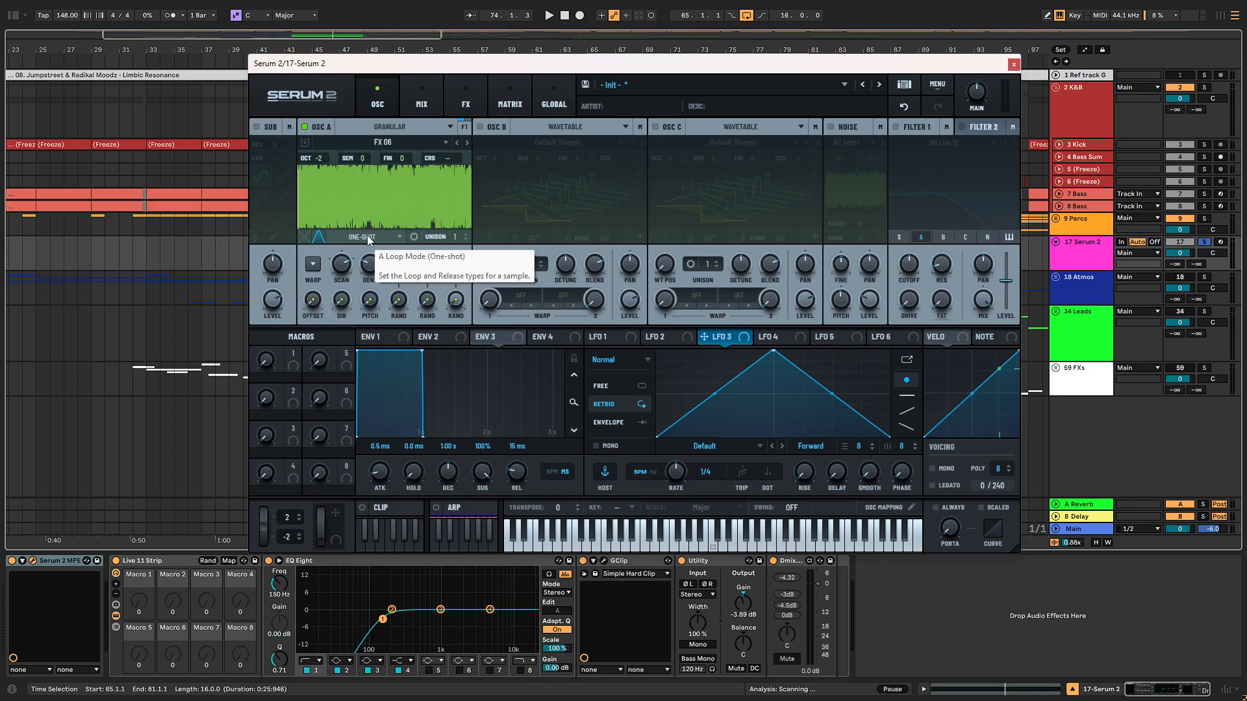
Step: Set oscillator A's grain window shape to Exp Dec and its amount to 41, auditioning the sound
{"action": "left_click", "coordinate": [319, 238]}
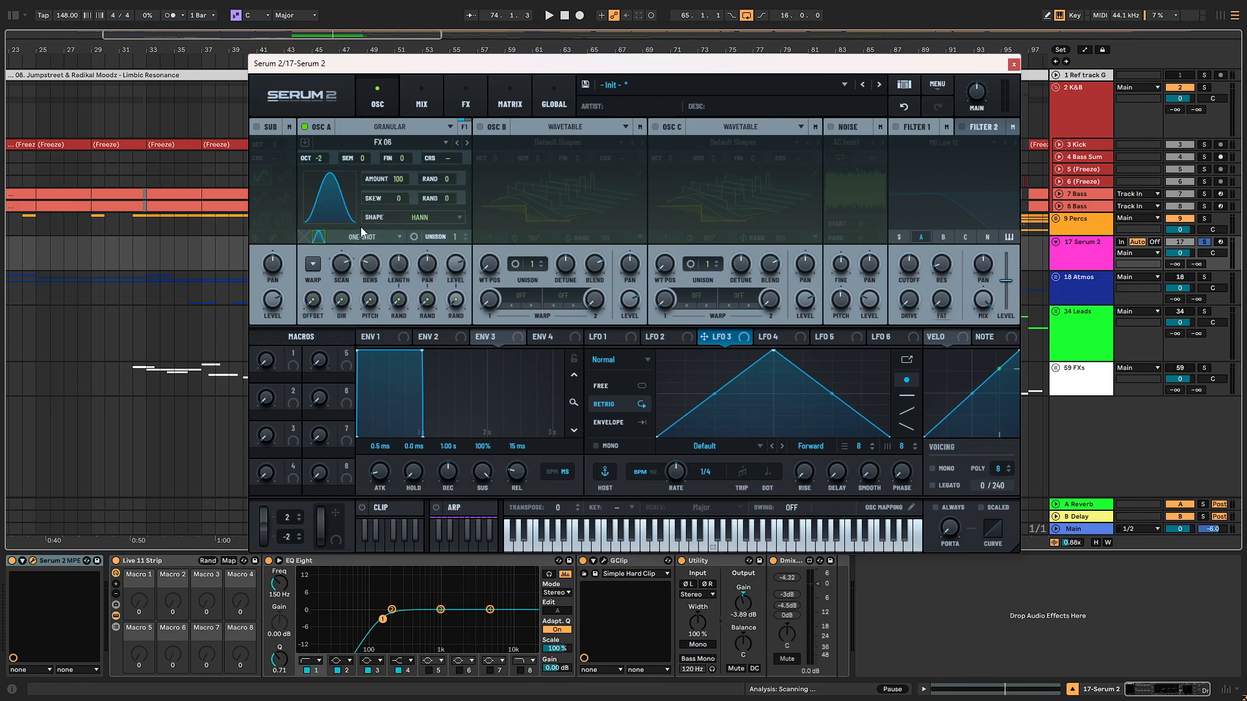
{"action": "left_click", "coordinate": [442, 216]}
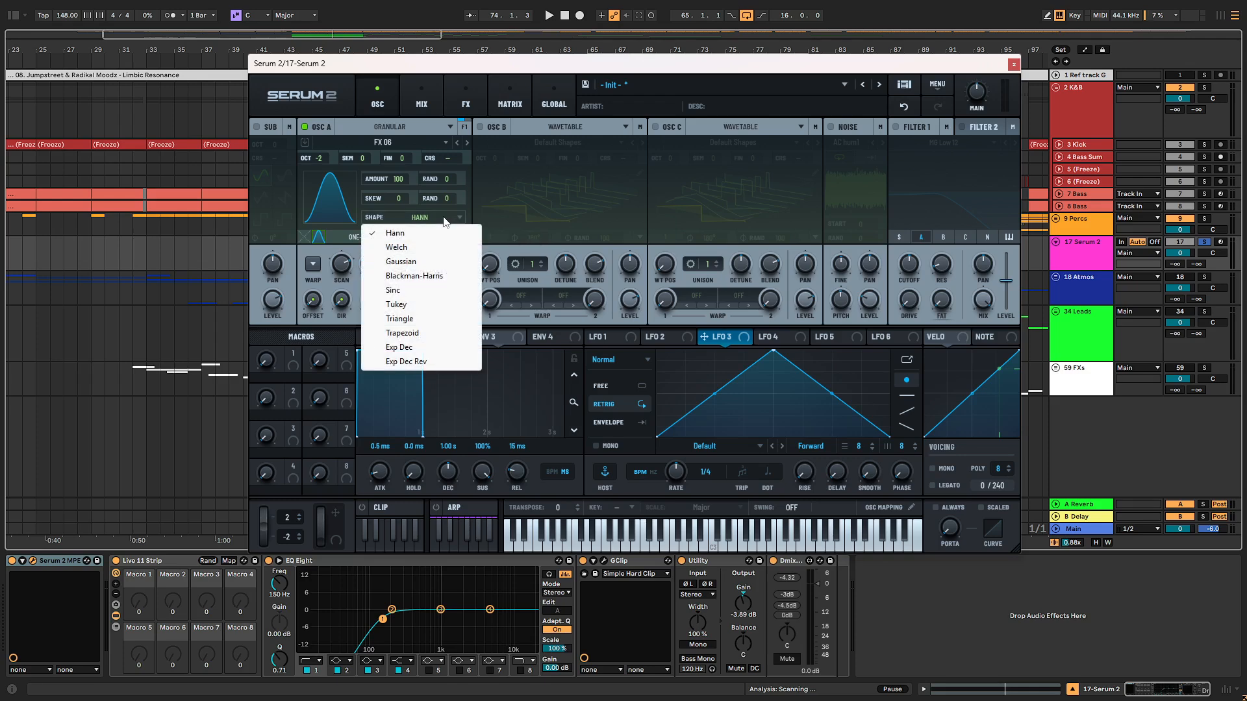
{"action": "left_click", "coordinate": [425, 348]}
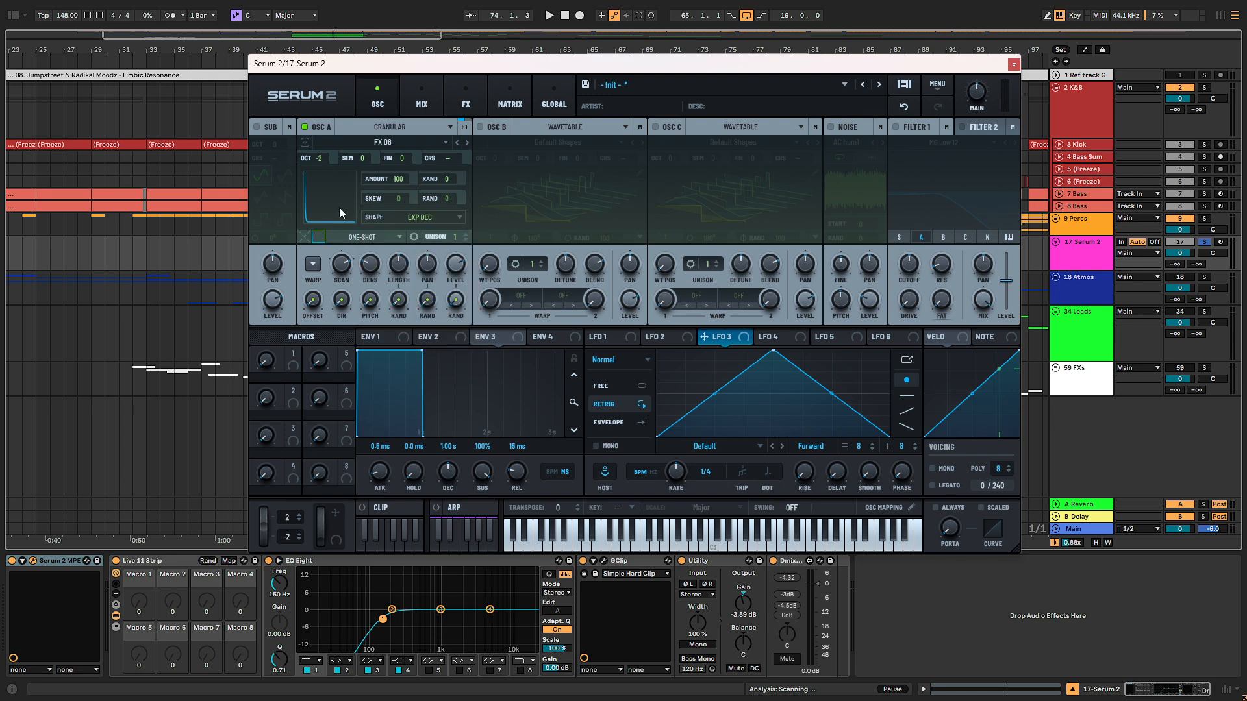
{"action": "key", "text": "space"}
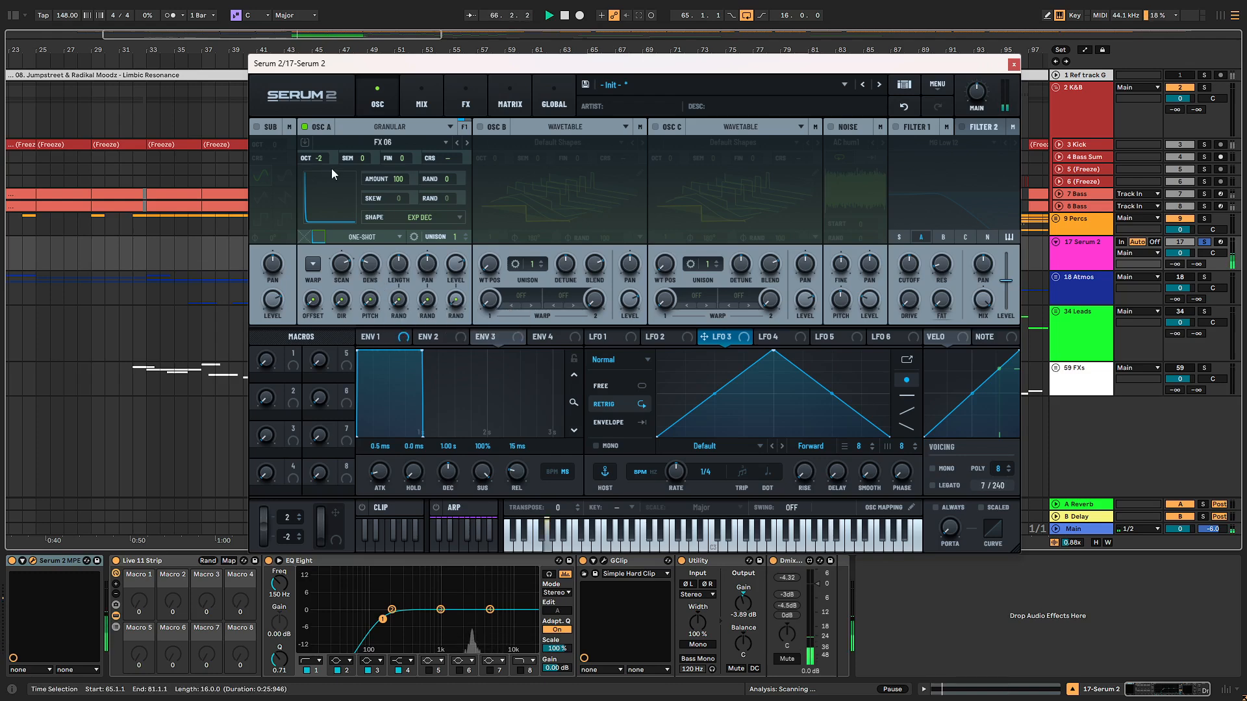
{"action": "left_click_drag", "start_coordinate": [322, 160], "coordinate": [325, 178]}
{"action": "left_click_drag", "start_coordinate": [402, 176], "coordinate": [393, 267]}
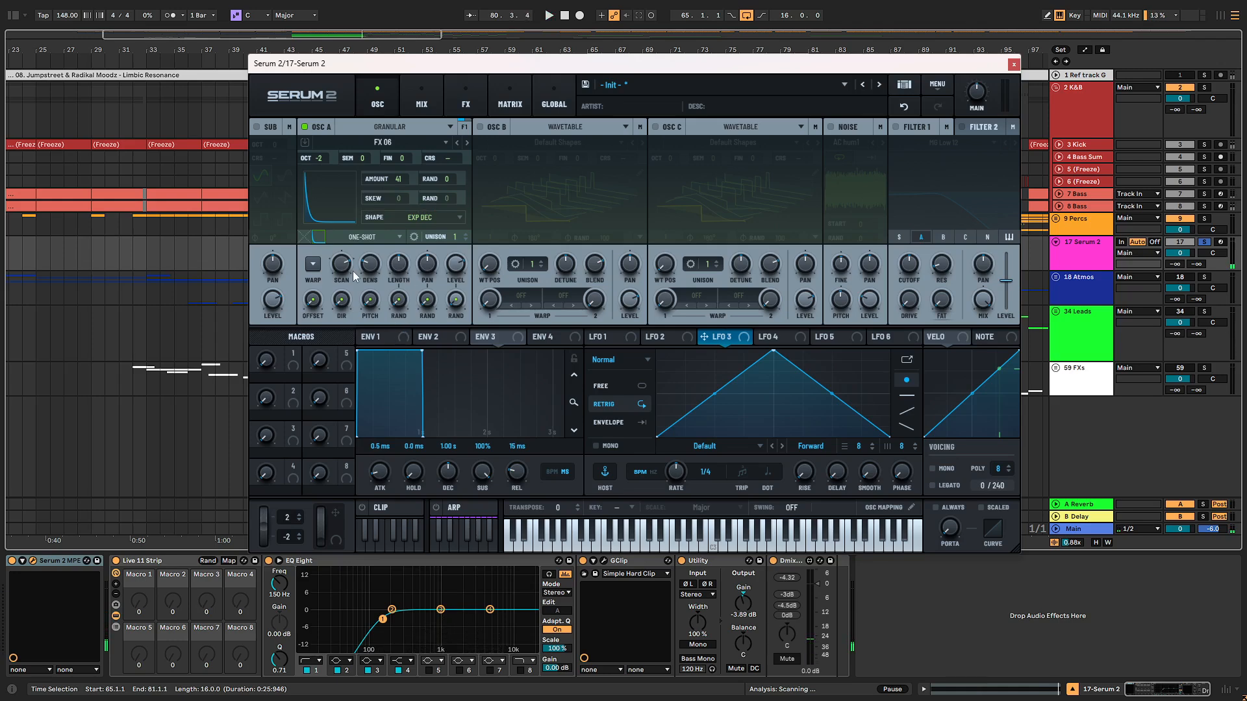
Step: Try the Manual loop mode on oscillator A and switch back to One-shot
{"action": "left_click", "coordinate": [382, 236]}
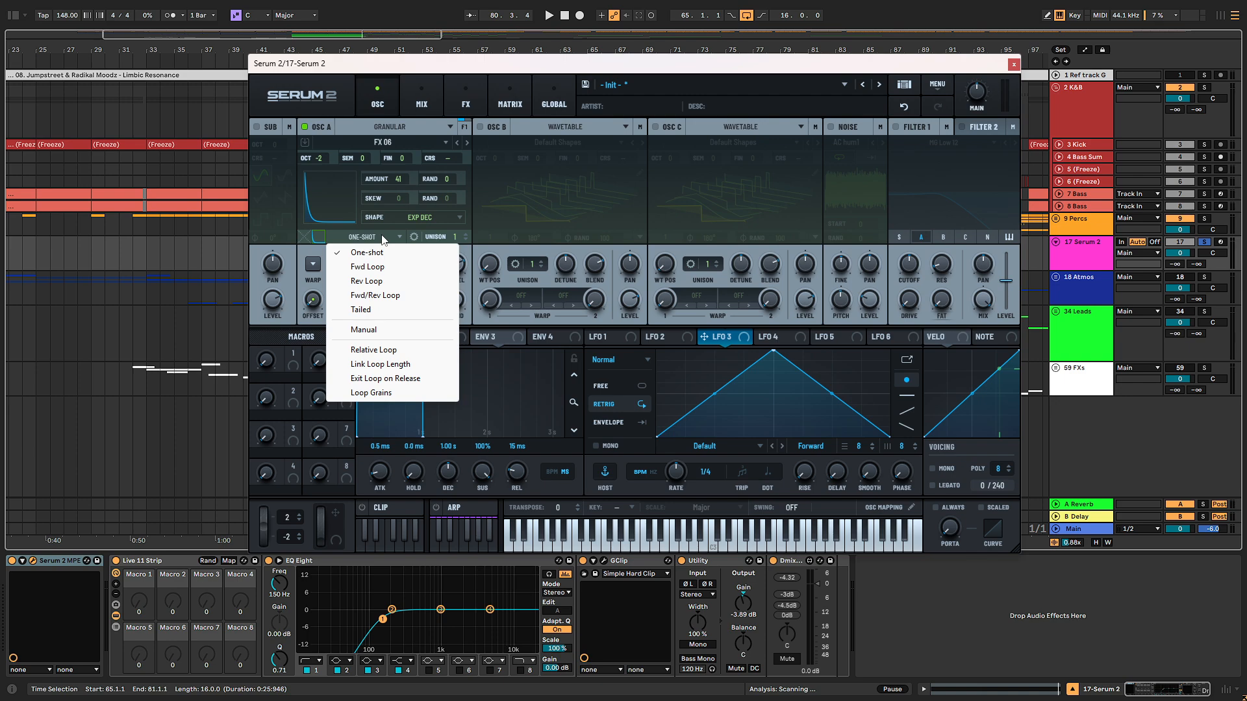
{"action": "left_click", "coordinate": [369, 331]}
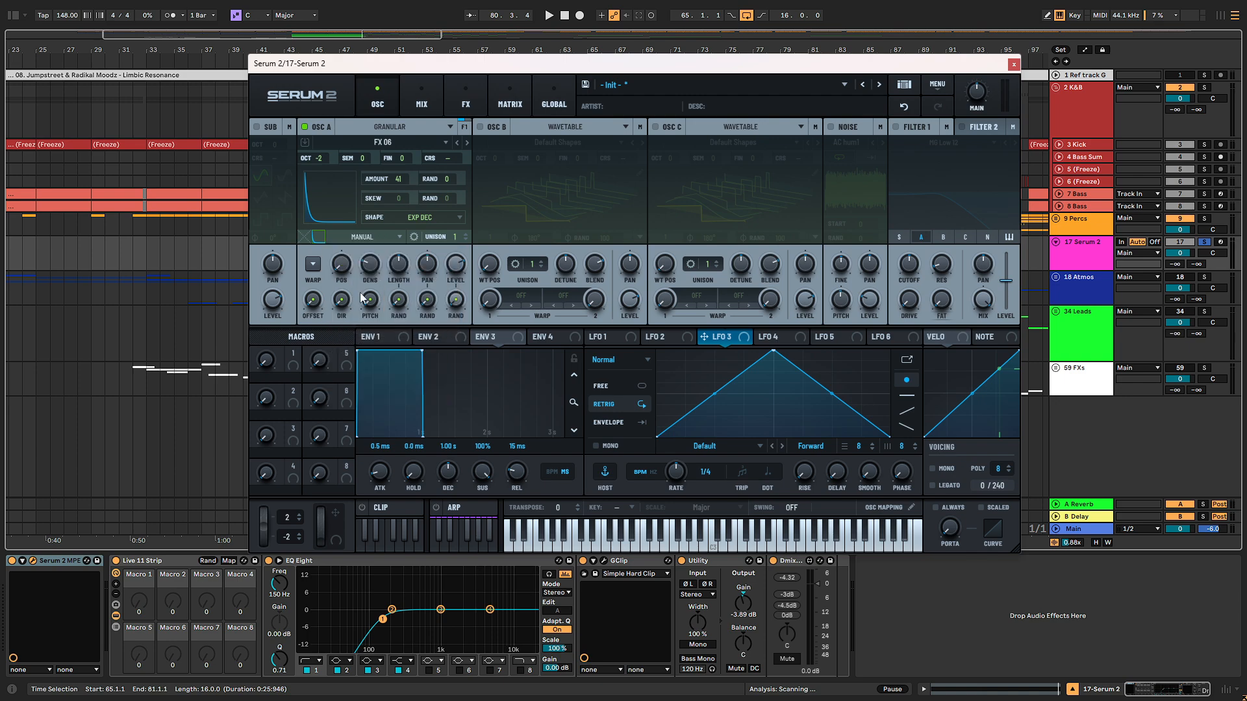
{"action": "left_click", "coordinate": [362, 238]}
{"action": "left_click", "coordinate": [369, 253]}
Step: Try the Fwd Loop mode on oscillator A, varying the scan rate from 0% upward during playback
{"action": "left_click", "coordinate": [370, 238]}
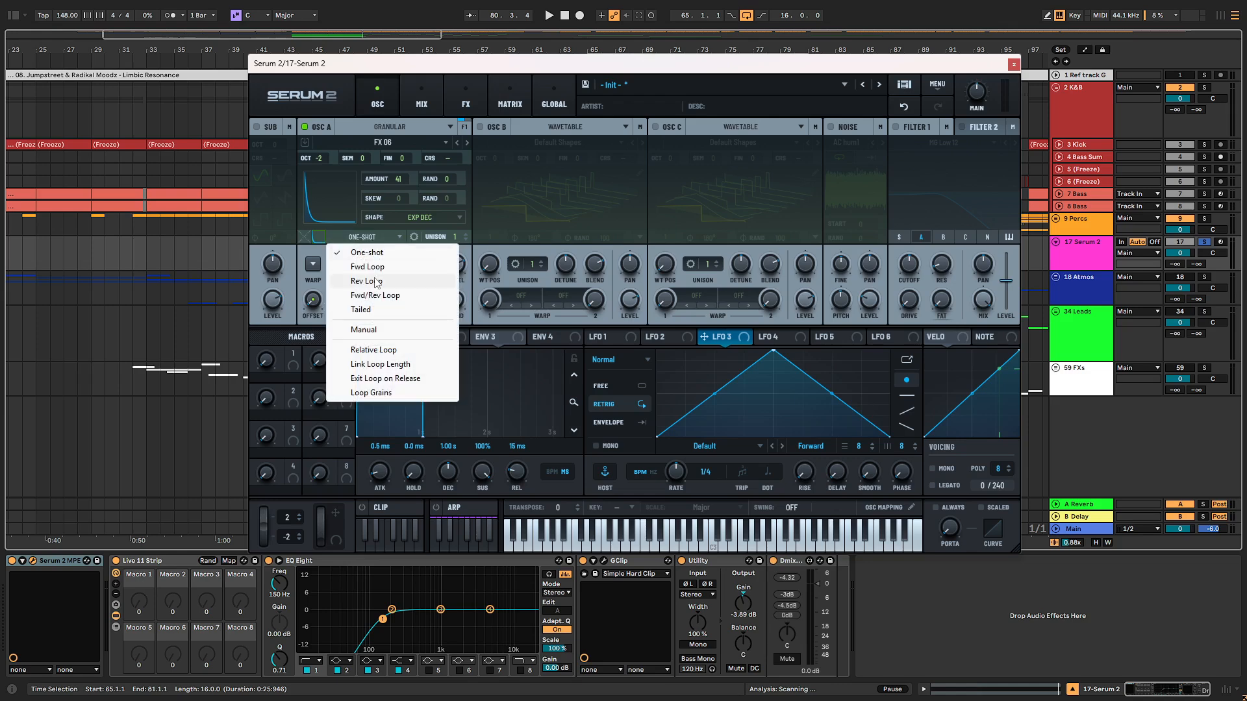
{"action": "left_click", "coordinate": [349, 267]}
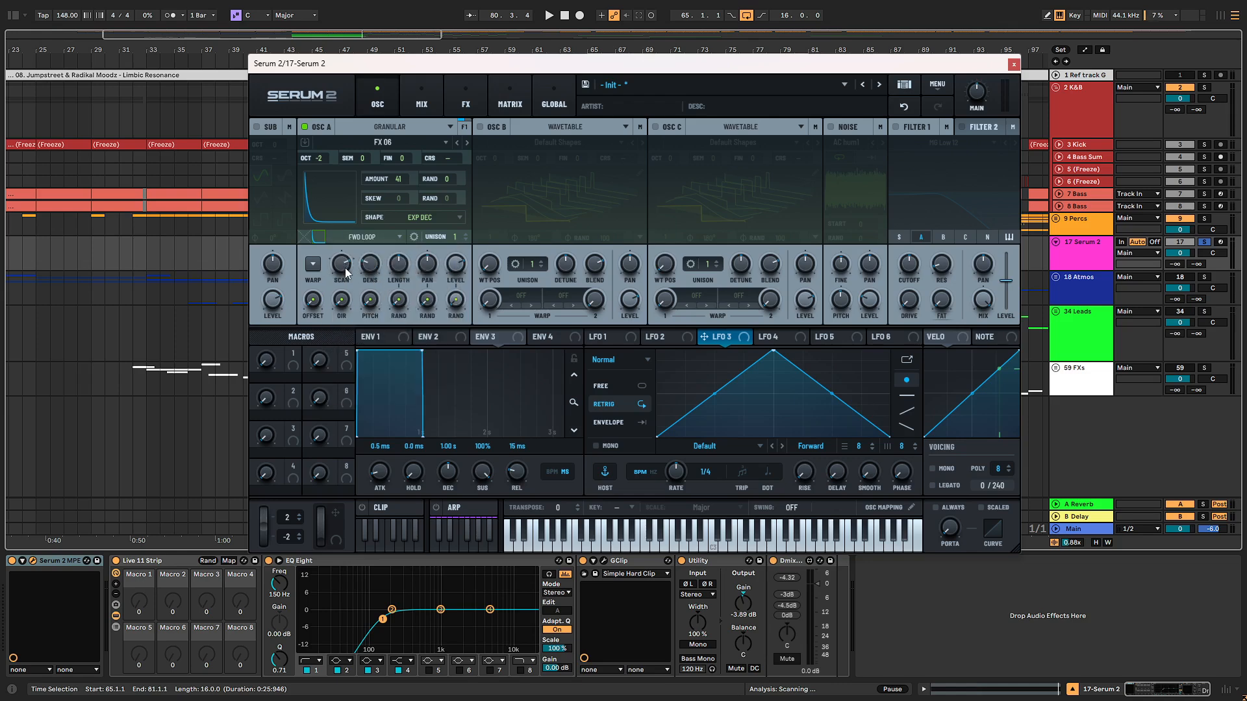
{"action": "key", "text": "space"}
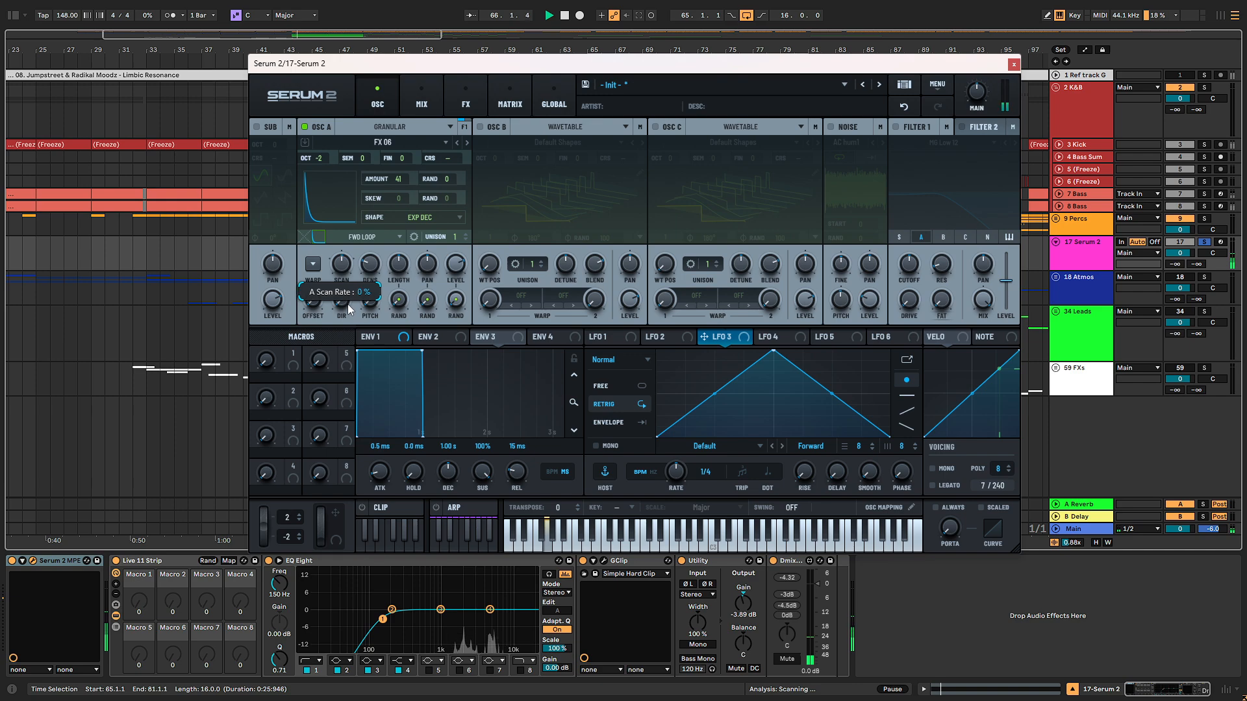
{"action": "left_click_drag", "start_coordinate": [349, 308], "coordinate": [346, 270]}
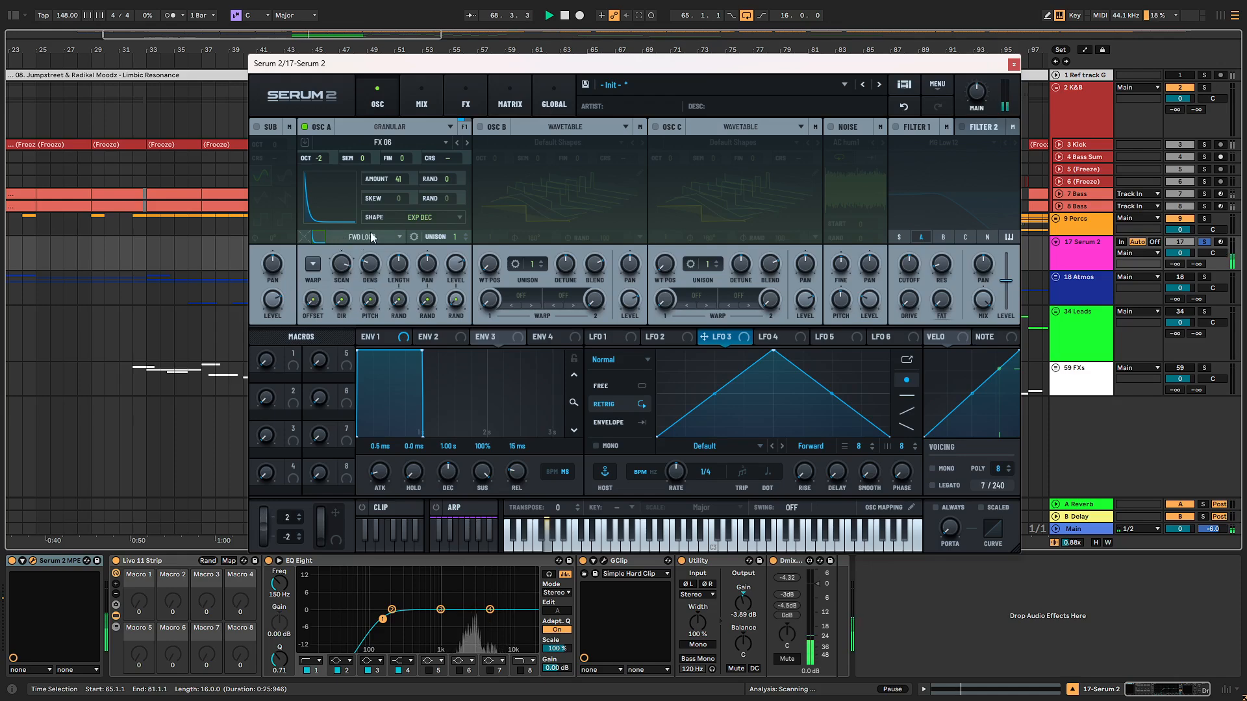
Step: Set oscillator A's loop mode to Rev Loop and raise its scan rate to 200%
{"action": "left_click", "coordinate": [339, 237]}
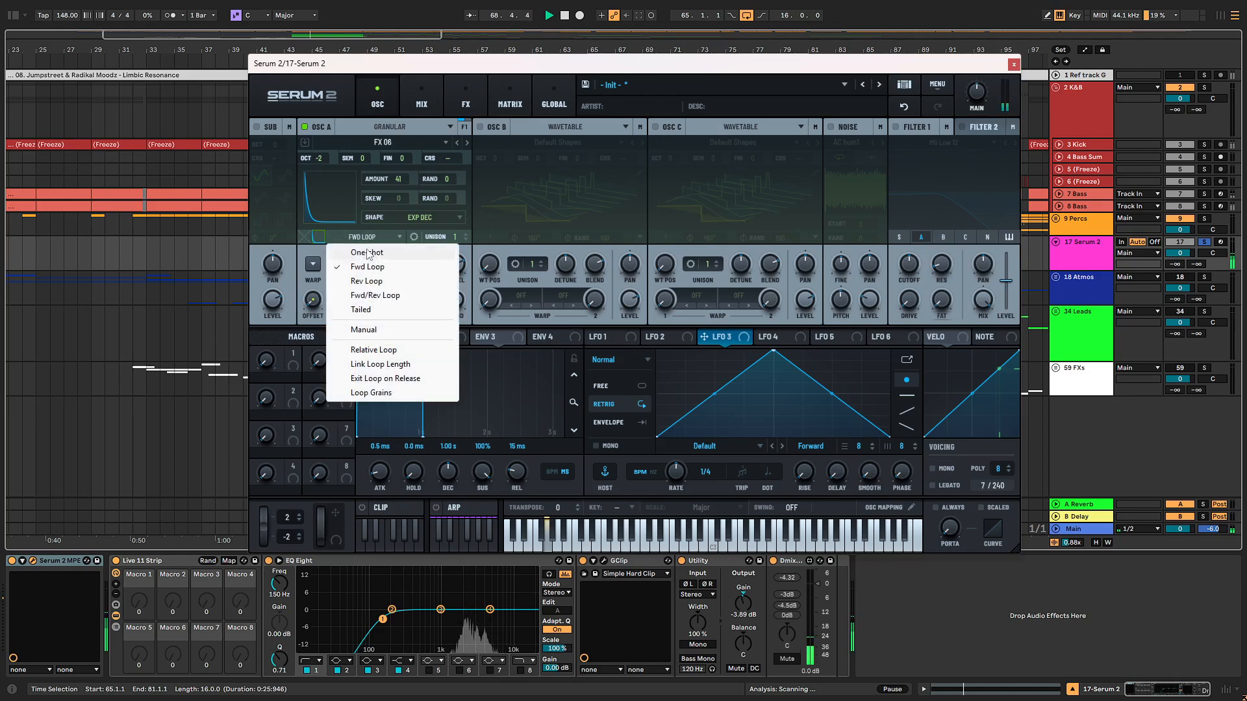
{"action": "left_click", "coordinate": [368, 281]}
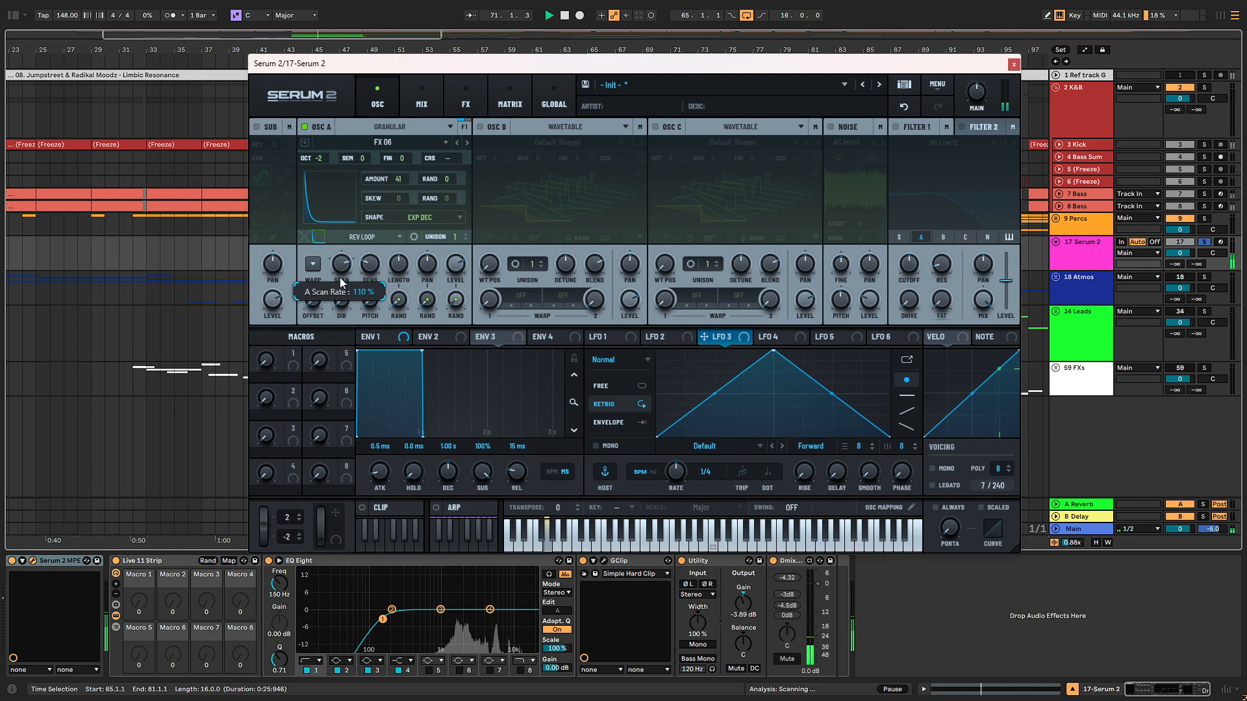
{"action": "left_click", "coordinate": [364, 236]}
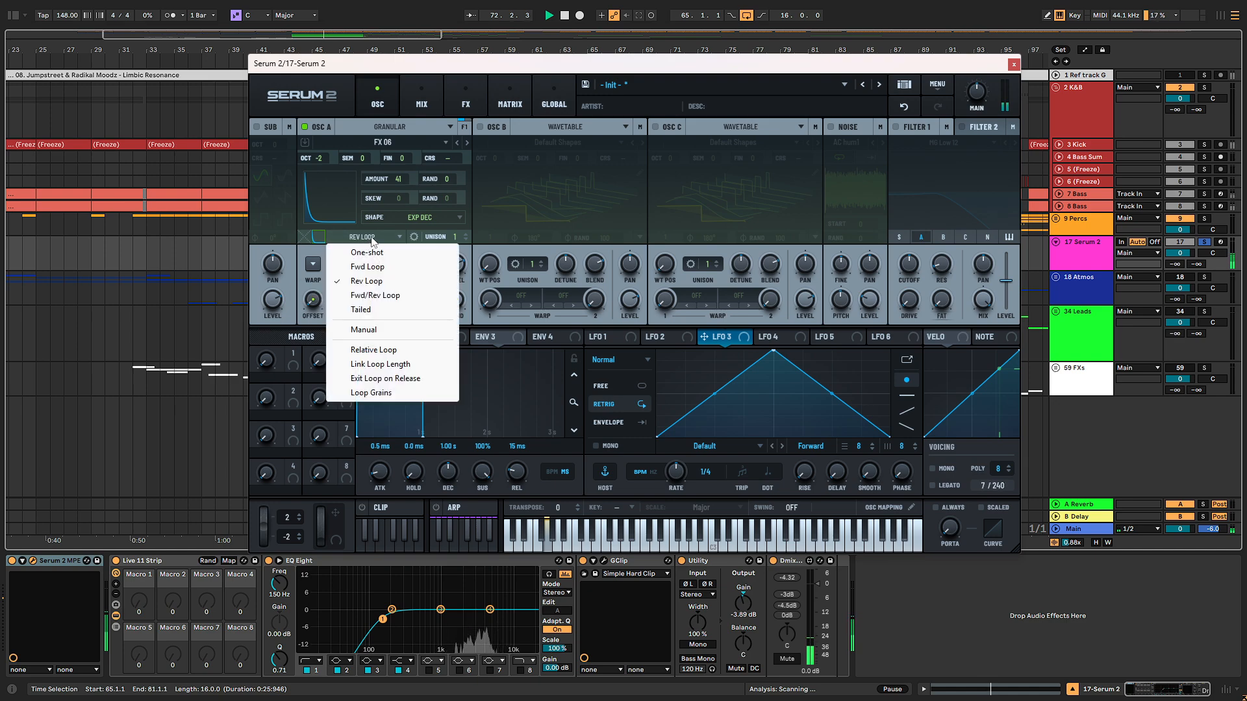
{"action": "left_click", "coordinate": [370, 238]}
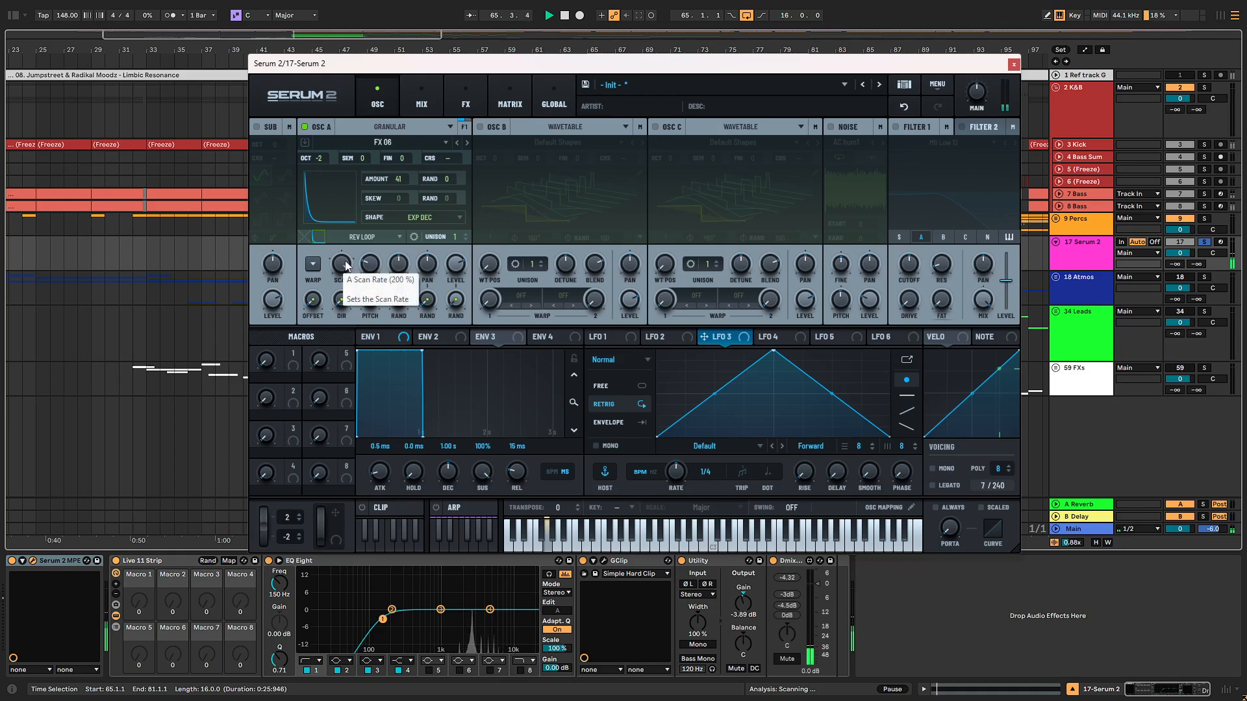
Step: Try a grain density of about 25 grains on oscillator A and bring it down to about 5 grains
{"action": "left_click_drag", "start_coordinate": [370, 263], "coordinate": [386, 199]}
{"action": "key", "text": "space"}
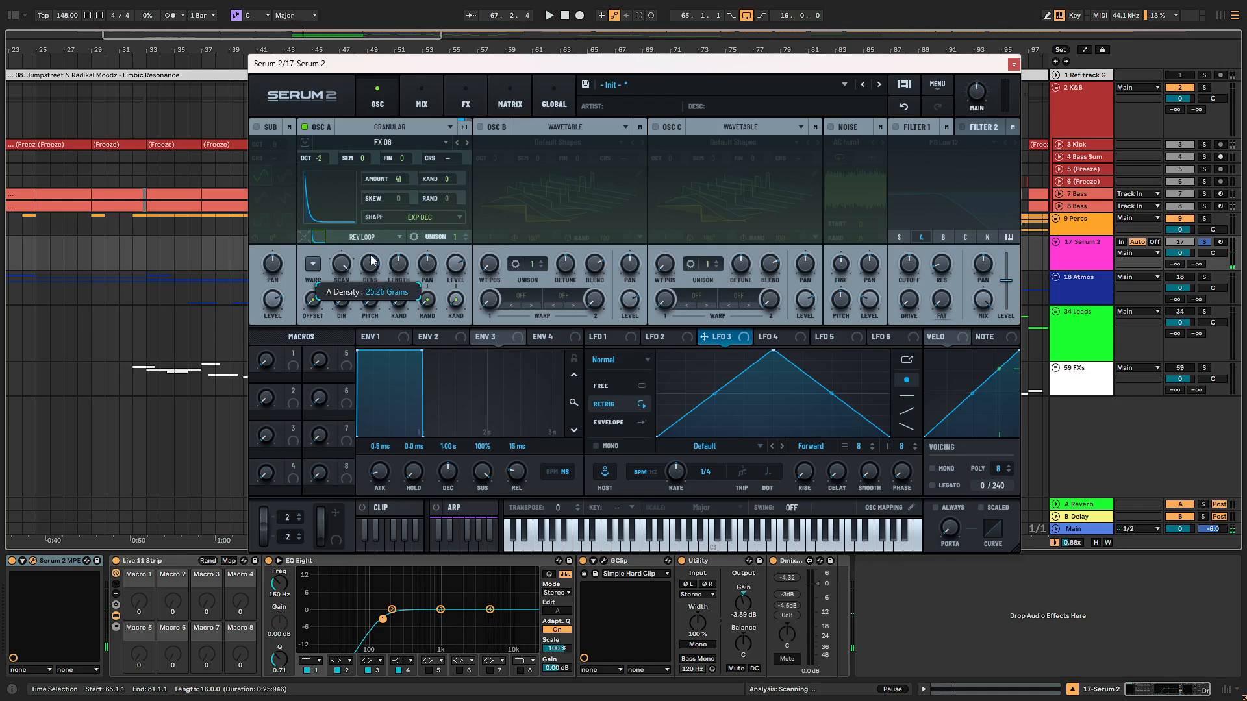
{"action": "left_click_drag", "start_coordinate": [368, 314], "coordinate": [361, 340]}
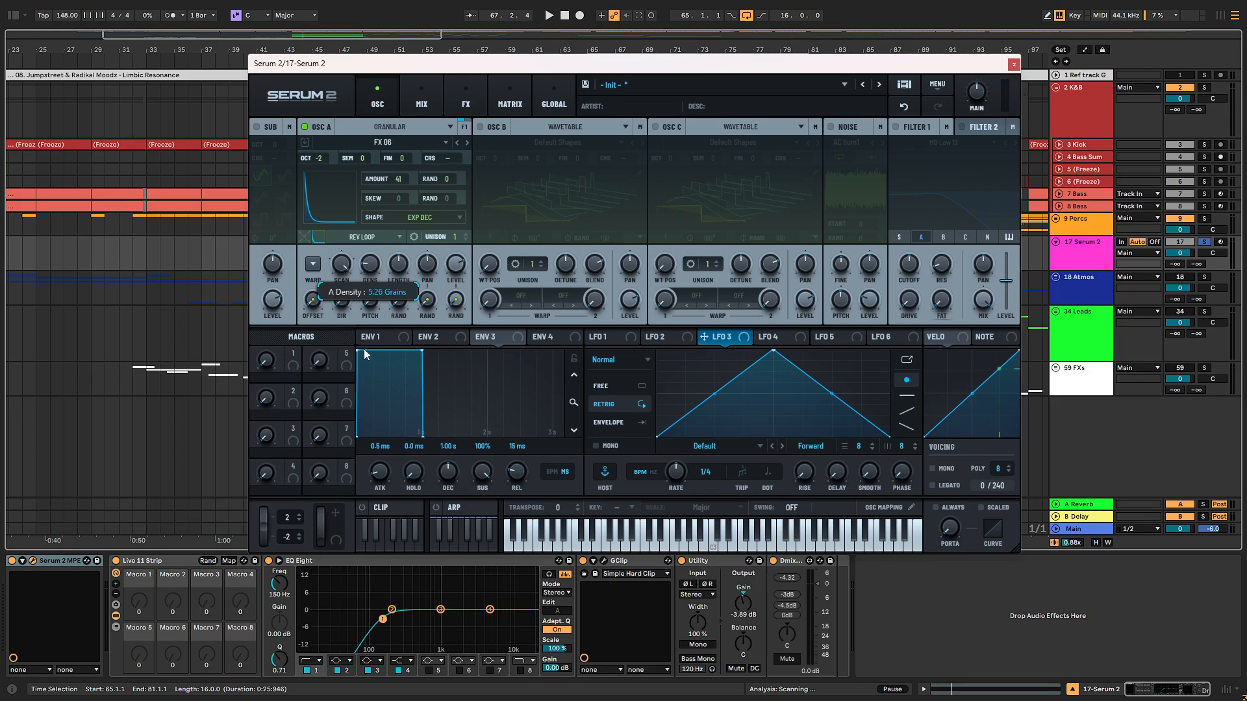
{"action": "left_click_drag", "start_coordinate": [365, 354], "coordinate": [368, 369]}
Step: Lower oscillator A's scan rate while the loop plays, and stop playback
{"action": "key", "text": "space"}
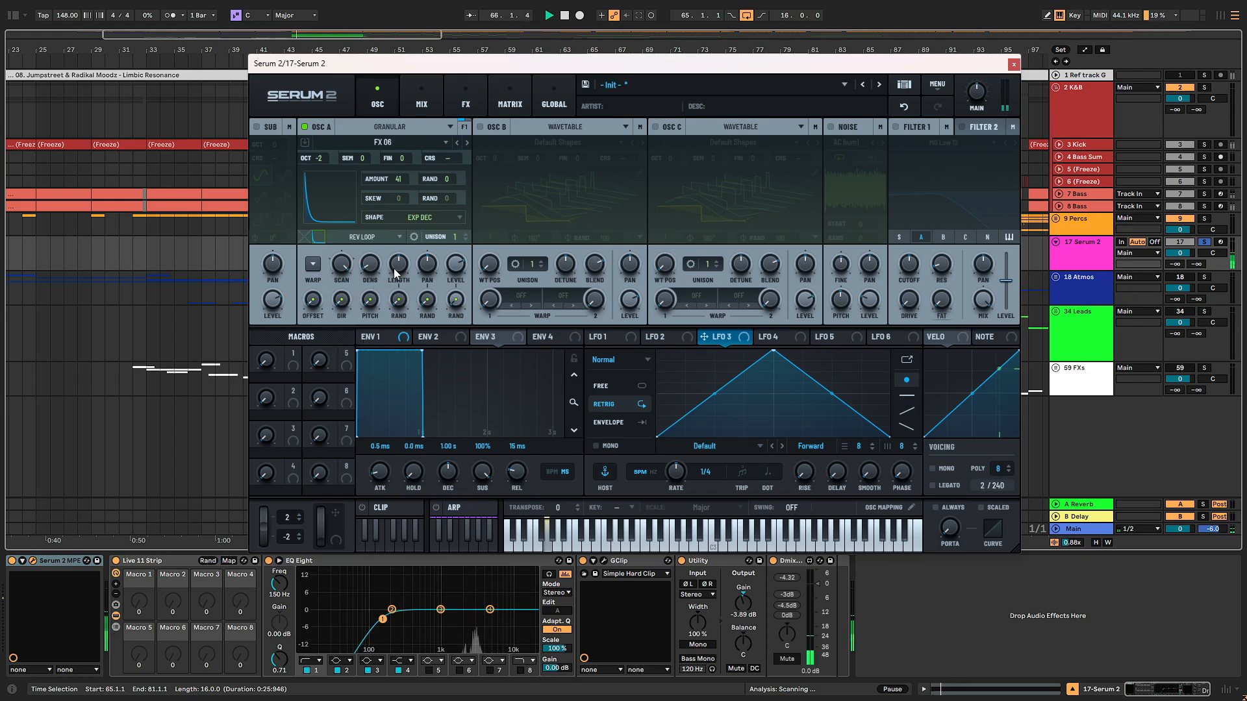
{"action": "left_click_drag", "start_coordinate": [339, 265], "coordinate": [338, 317]}
{"action": "key", "text": "space"}
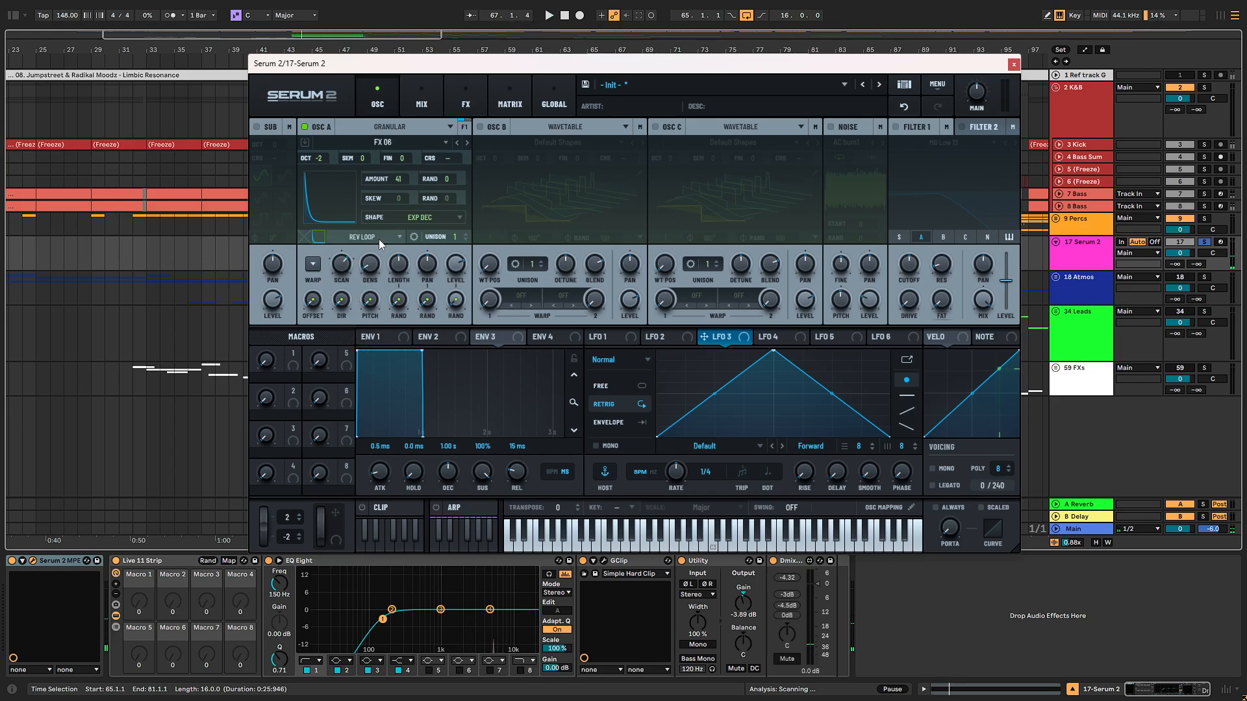
Step: Switch oscillator A's scan mode from Rev Loop to Manual and sweep its grain position during playback
{"action": "left_click", "coordinate": [379, 238]}
{"action": "left_click", "coordinate": [363, 330]}
{"action": "left_click", "coordinate": [319, 237]}
{"action": "key", "text": "space"}
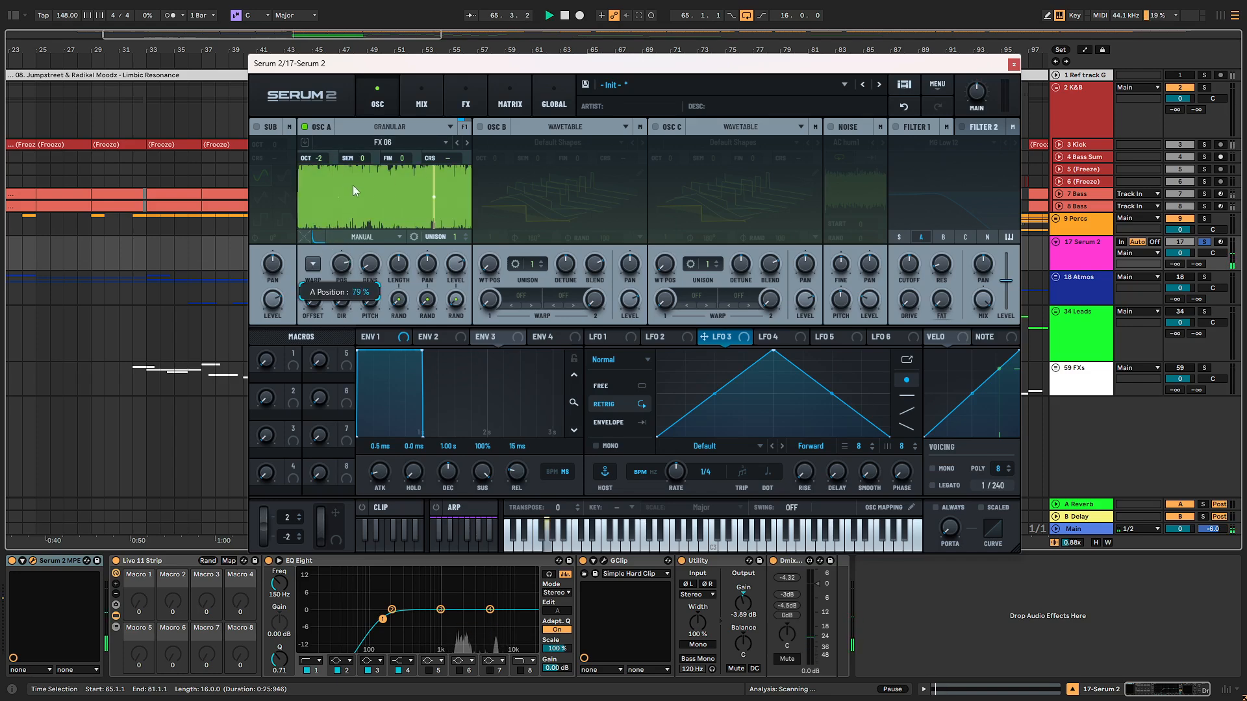
{"action": "mouse_move", "coordinate": [336, 270]}
{"action": "left_mouse_down"}
{"action": "mouse_move", "coordinate": [347, 170]}
{"action": "mouse_move", "coordinate": [338, 230]}
{"action": "mouse_move", "coordinate": [329, 178]}
{"action": "mouse_move", "coordinate": [353, 282]}
{"action": "mouse_move", "coordinate": [344, 271]}
{"action": "mouse_move", "coordinate": [372, 254]}
{"action": "mouse_move", "coordinate": [373, 228]}
{"action": "left_mouse_up"}
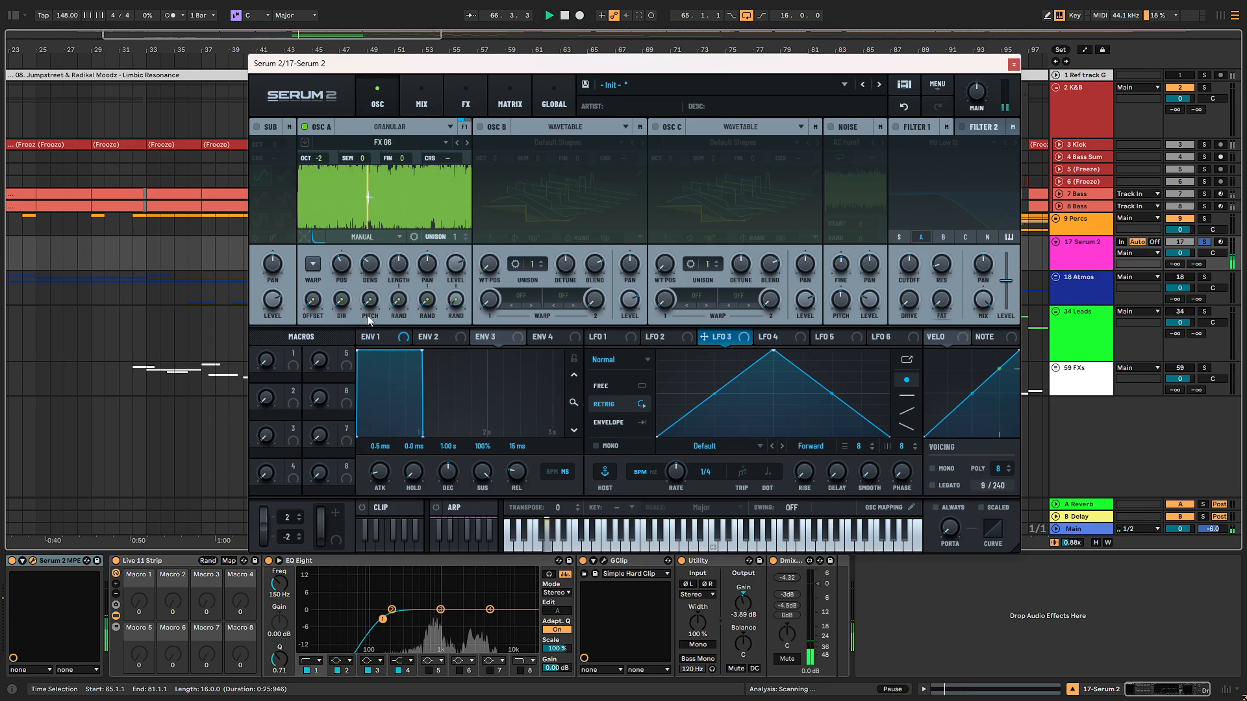
Step: Sync oscillator A's grain density to BPM and vary its rate around 2 bar during playback
{"action": "right_click", "coordinate": [374, 270]}
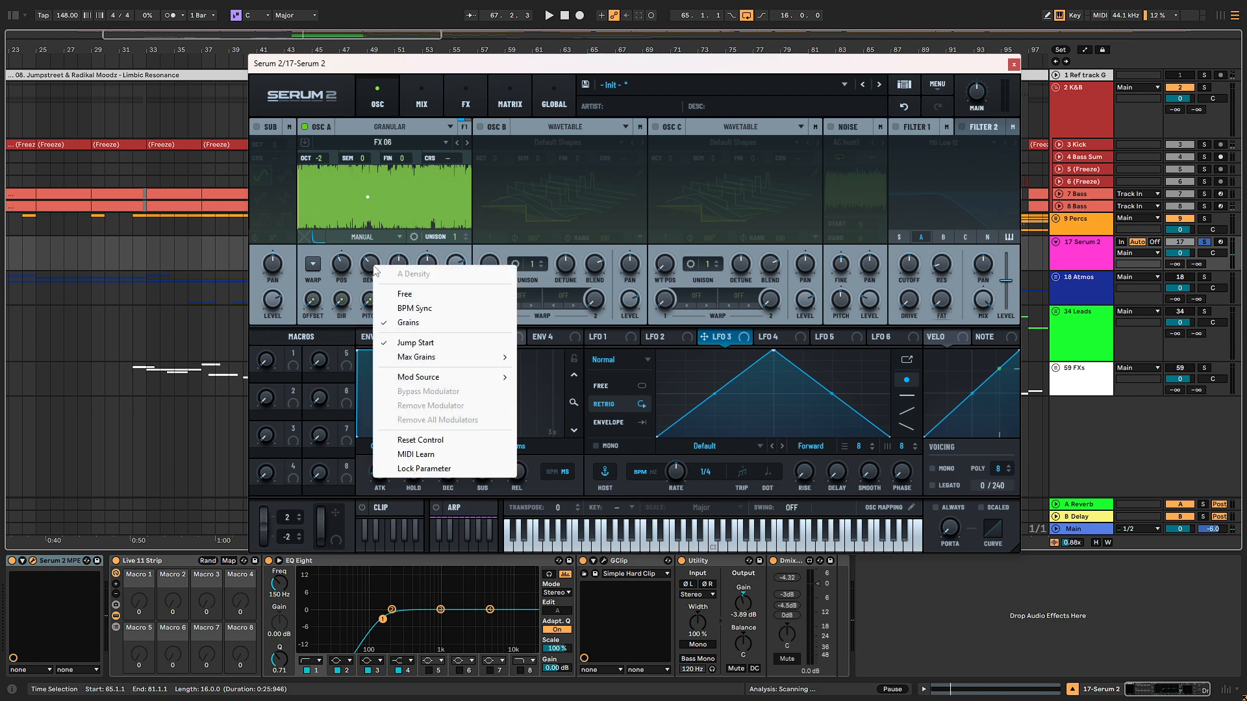
{"action": "left_click", "coordinate": [419, 311]}
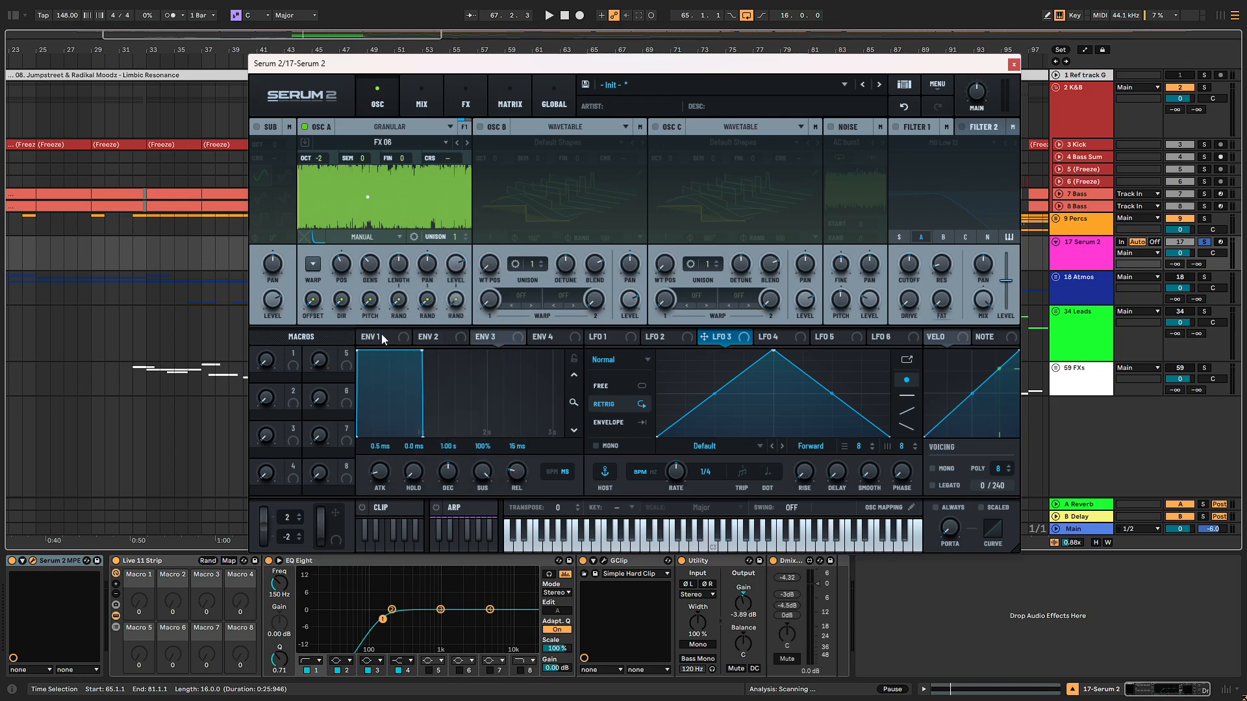
{"action": "key", "text": "space"}
{"action": "mouse_move", "coordinate": [370, 266]}
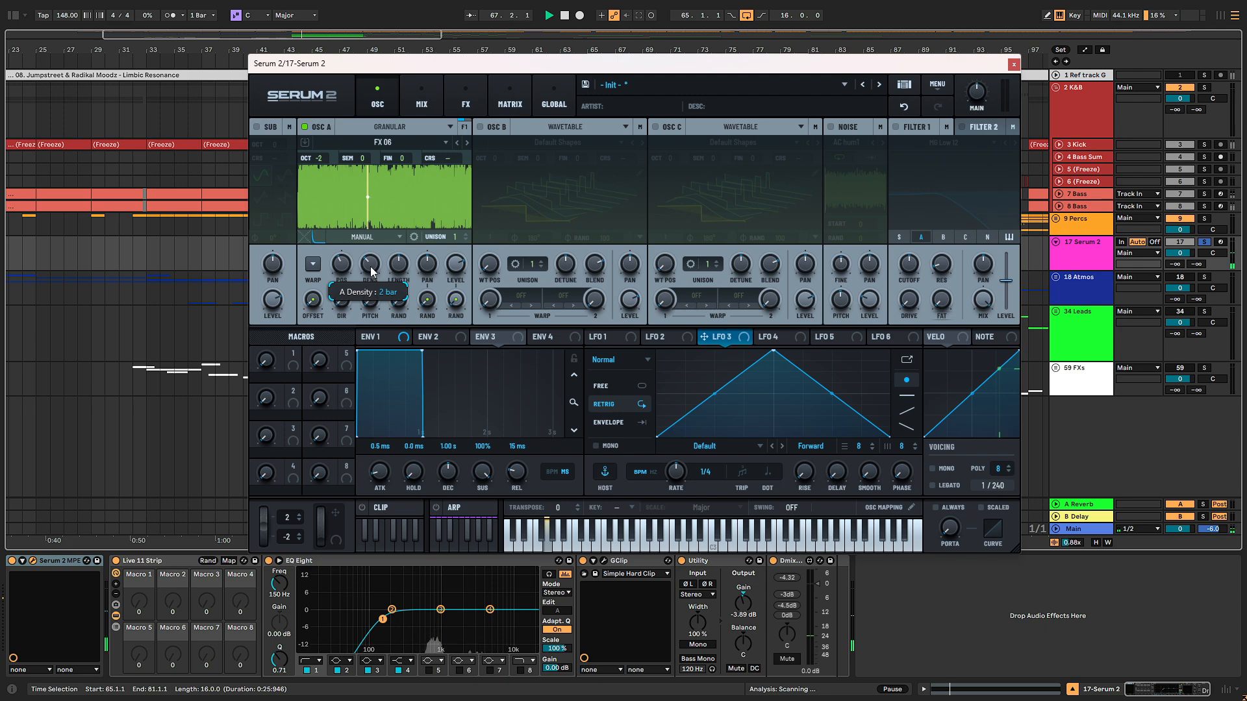
{"action": "left_click_drag", "start_coordinate": [370, 266], "coordinate": [372, 261]}
{"action": "mouse_move", "coordinate": [373, 263]}
{"action": "left_mouse_down"}
{"action": "mouse_move", "coordinate": [375, 224]}
{"action": "mouse_move", "coordinate": [371, 265]}
{"action": "left_mouse_up"}
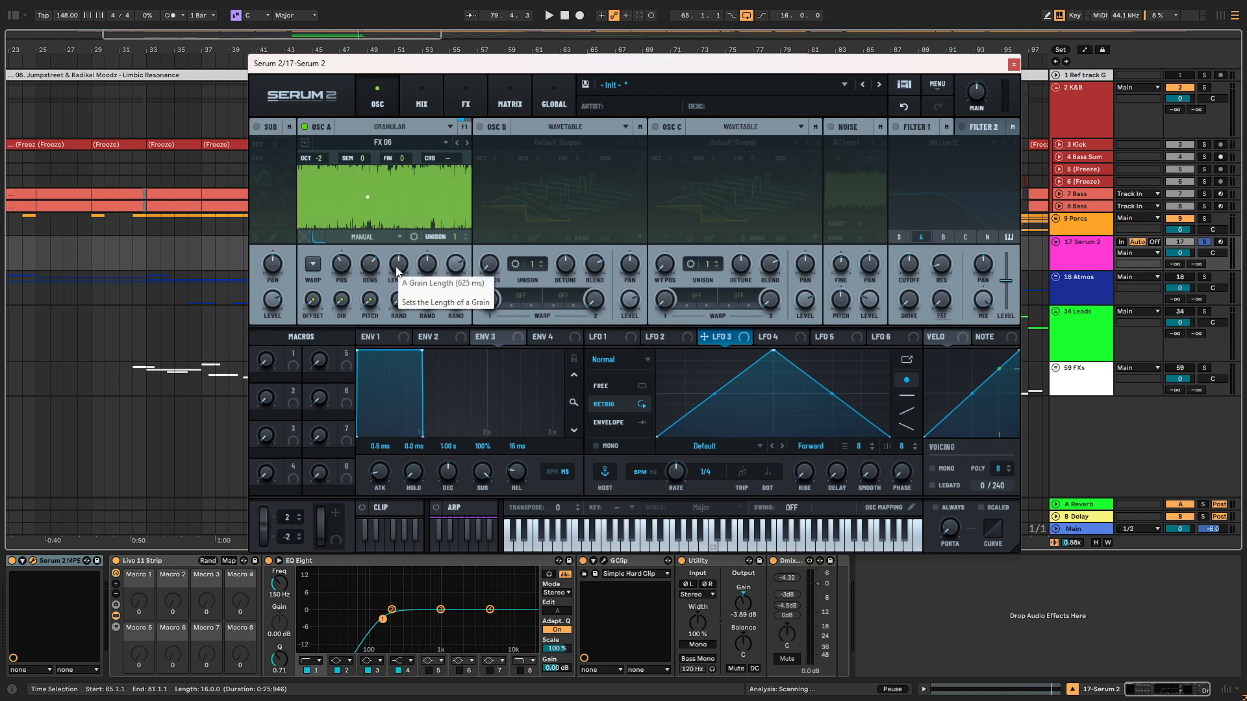
Step: Try a grain length of about 2.19 s on oscillator A, then switch it to BPM Sync and adjust it around 1/2
{"action": "key", "text": "space"}
{"action": "left_click_drag", "start_coordinate": [398, 272], "coordinate": [403, 238]}
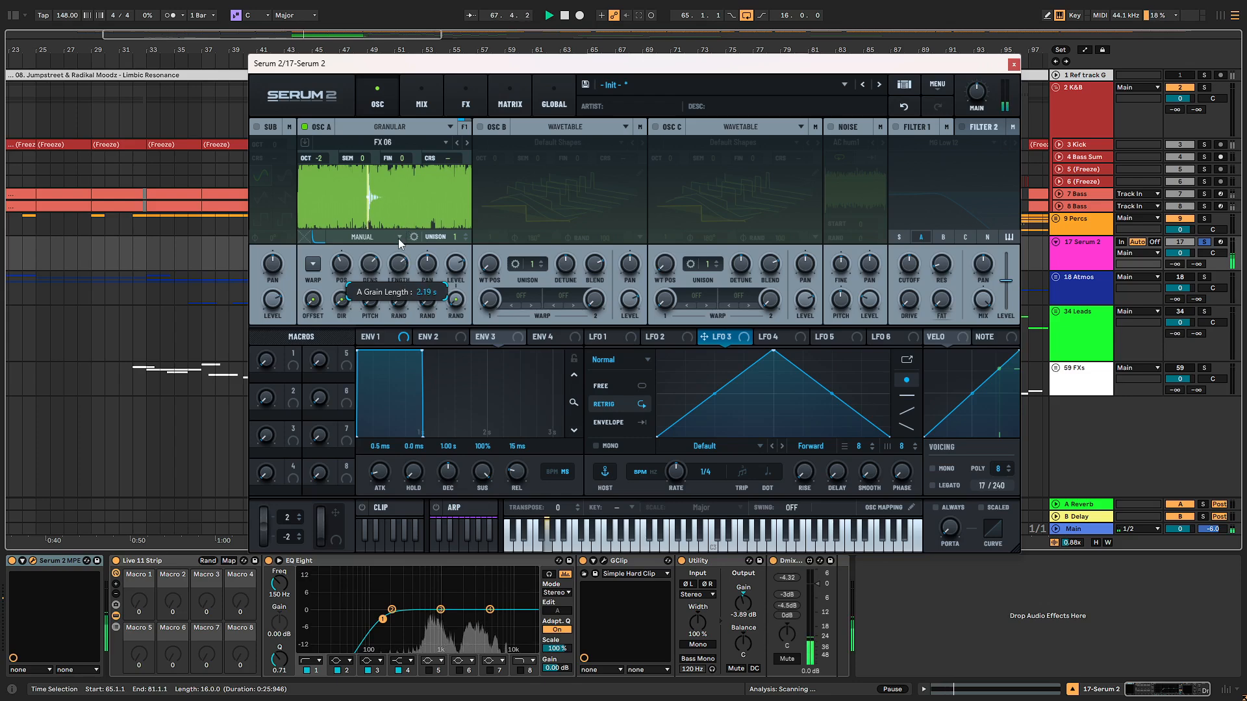
{"action": "right_click", "coordinate": [399, 264]}
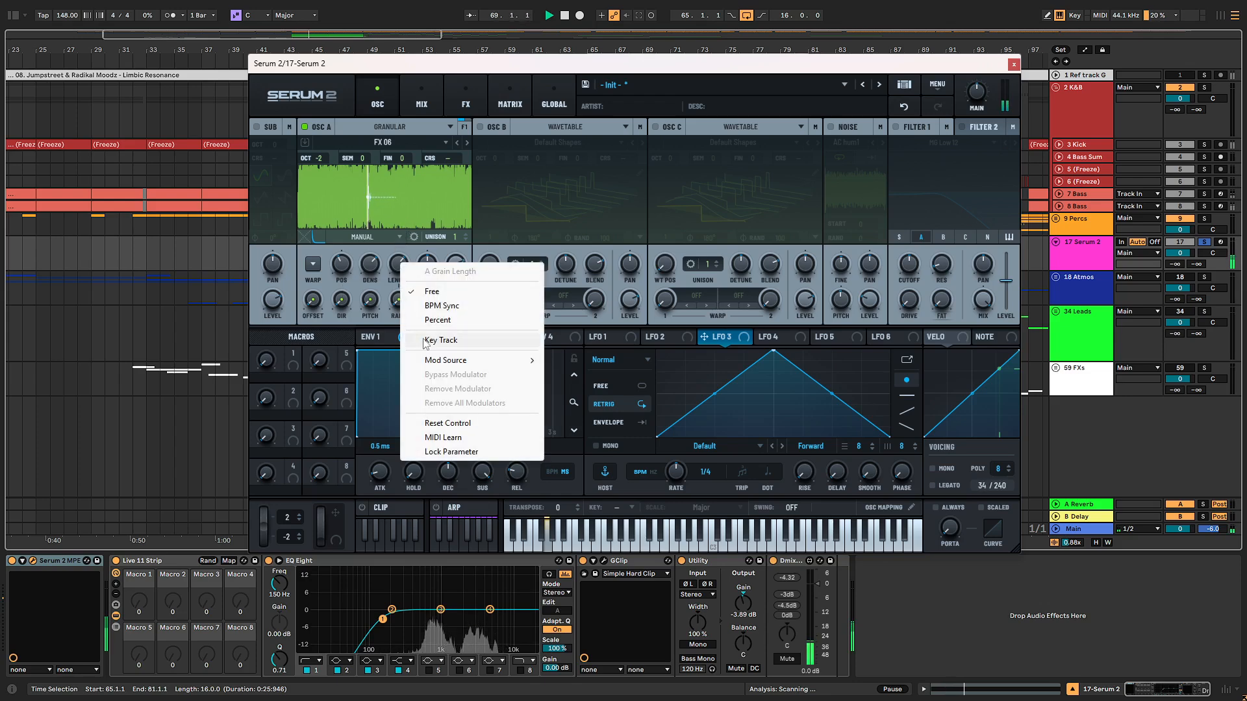
{"action": "left_click", "coordinate": [440, 305]}
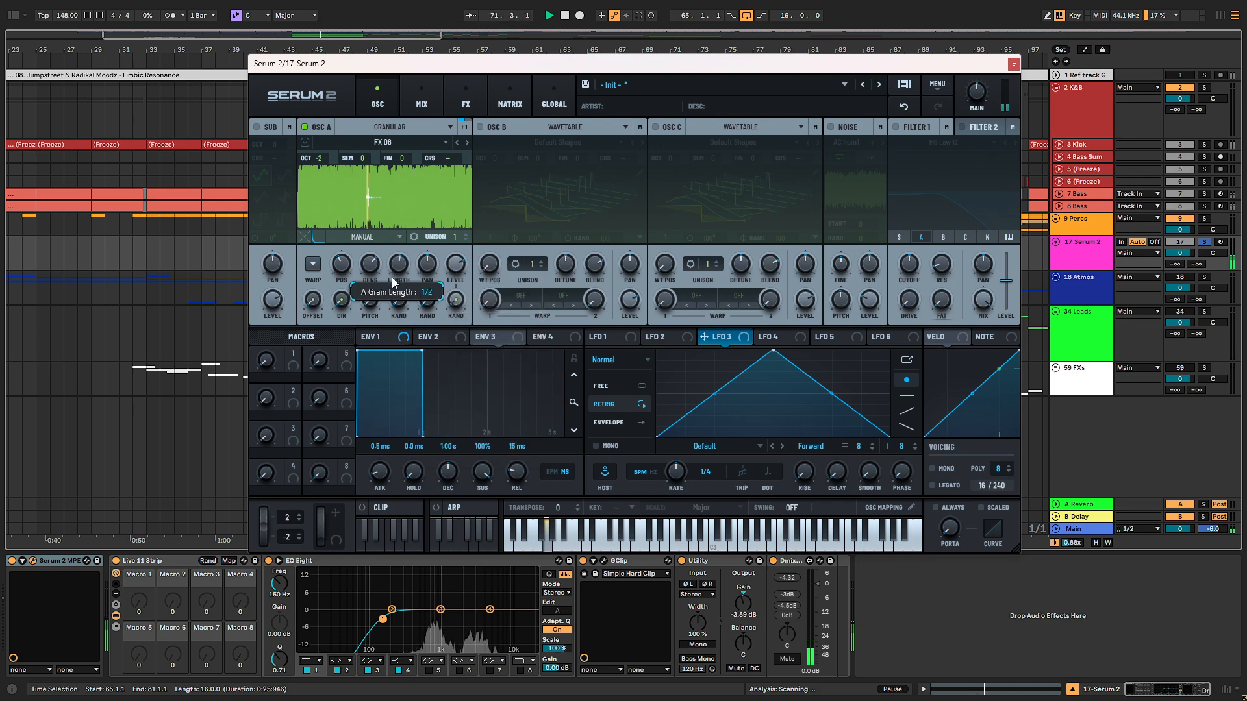
{"action": "mouse_move", "coordinate": [392, 281]}
{"action": "left_mouse_down"}
{"action": "mouse_move", "coordinate": [388, 321]}
{"action": "mouse_move", "coordinate": [377, 283]}
{"action": "left_mouse_up"}
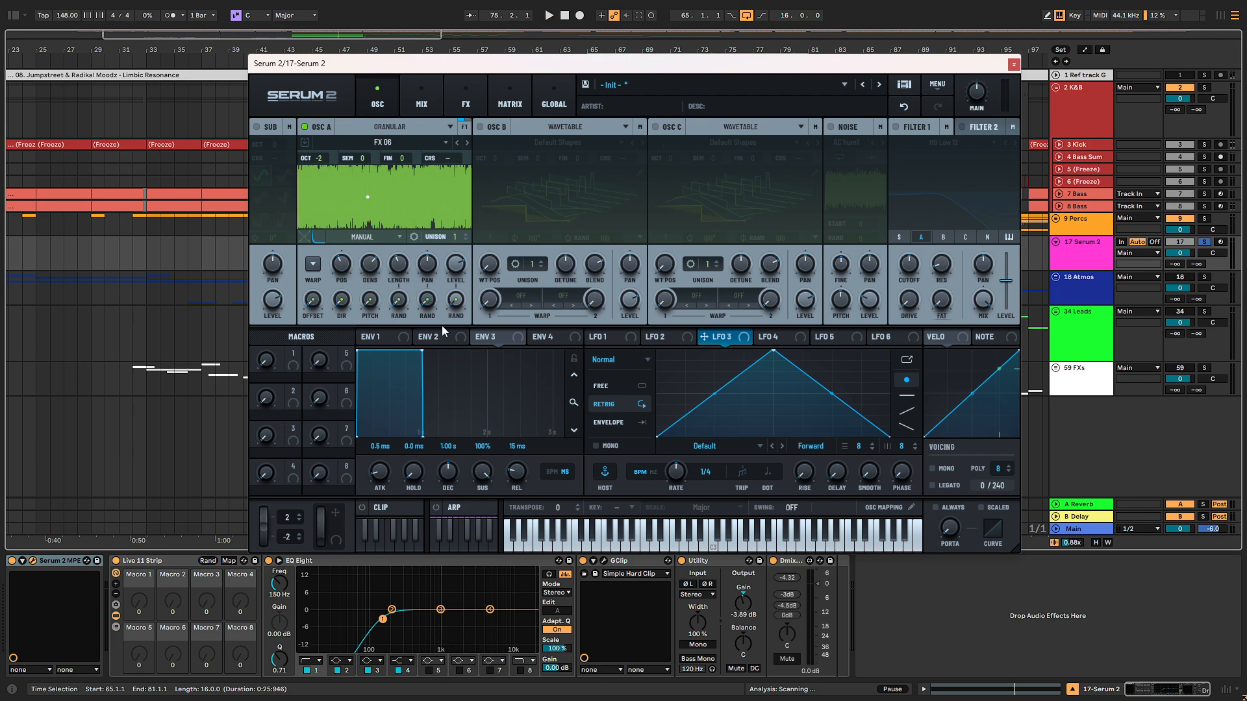
{"action": "key", "text": "space"}
{"action": "key", "text": "space"}
Step: Try a Random (Curved) shape on LFO 1 and reset it to the Default shape
{"action": "left_click", "coordinate": [608, 338]}
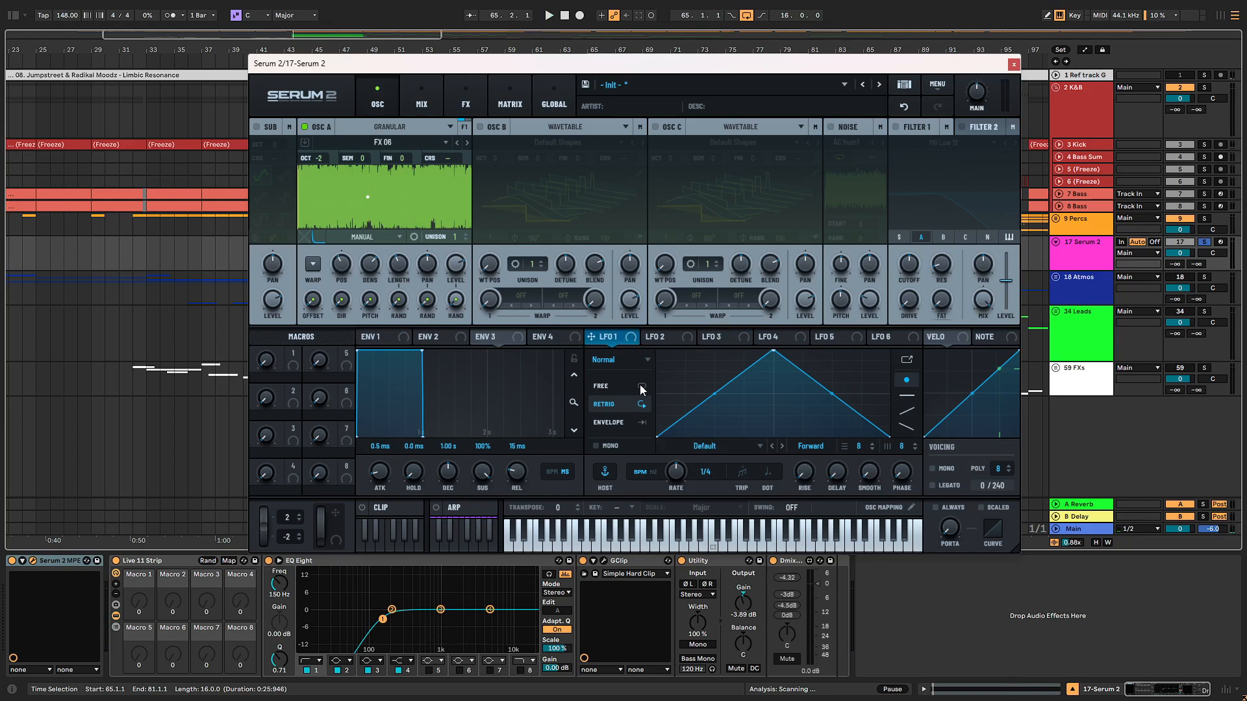
{"action": "left_click", "coordinate": [705, 448]}
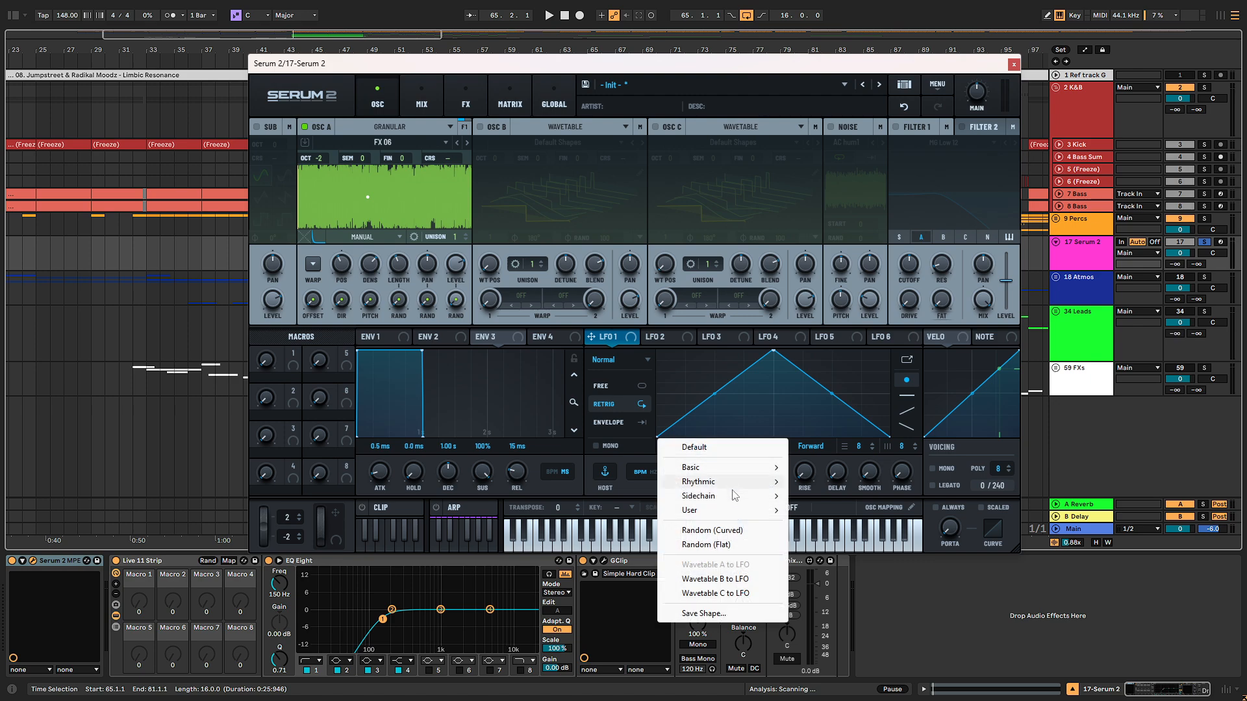
{"action": "left_click", "coordinate": [725, 530]}
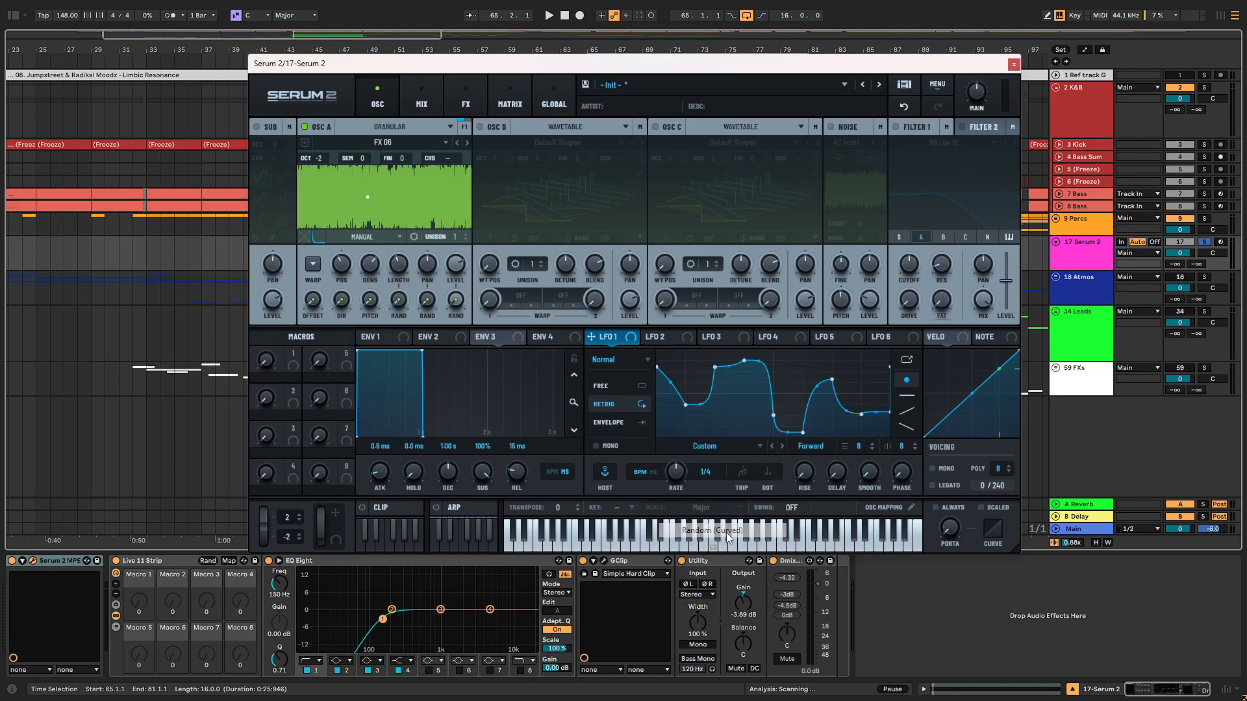
{"action": "double_click", "coordinate": [703, 448]}
Step: Generate a Random (Flat) stepped shape for LFO 1, rerolling it three more times
{"action": "left_click", "coordinate": [704, 448]}
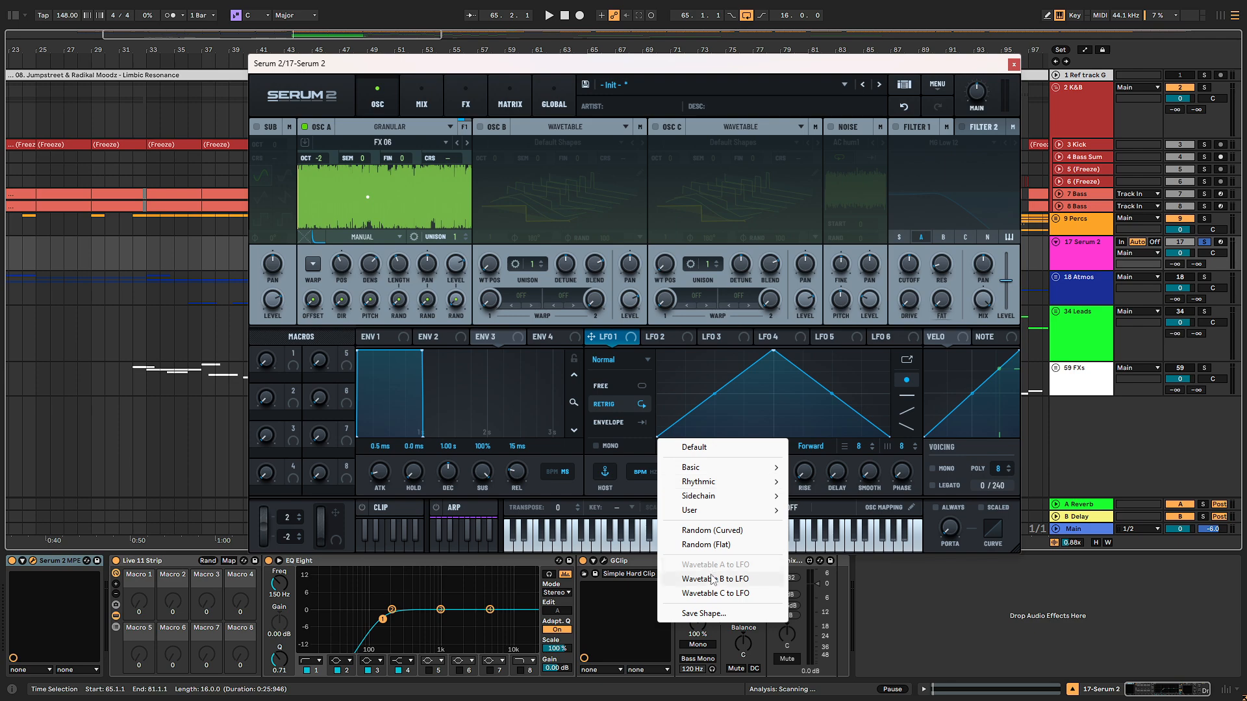
{"action": "left_click", "coordinate": [710, 548]}
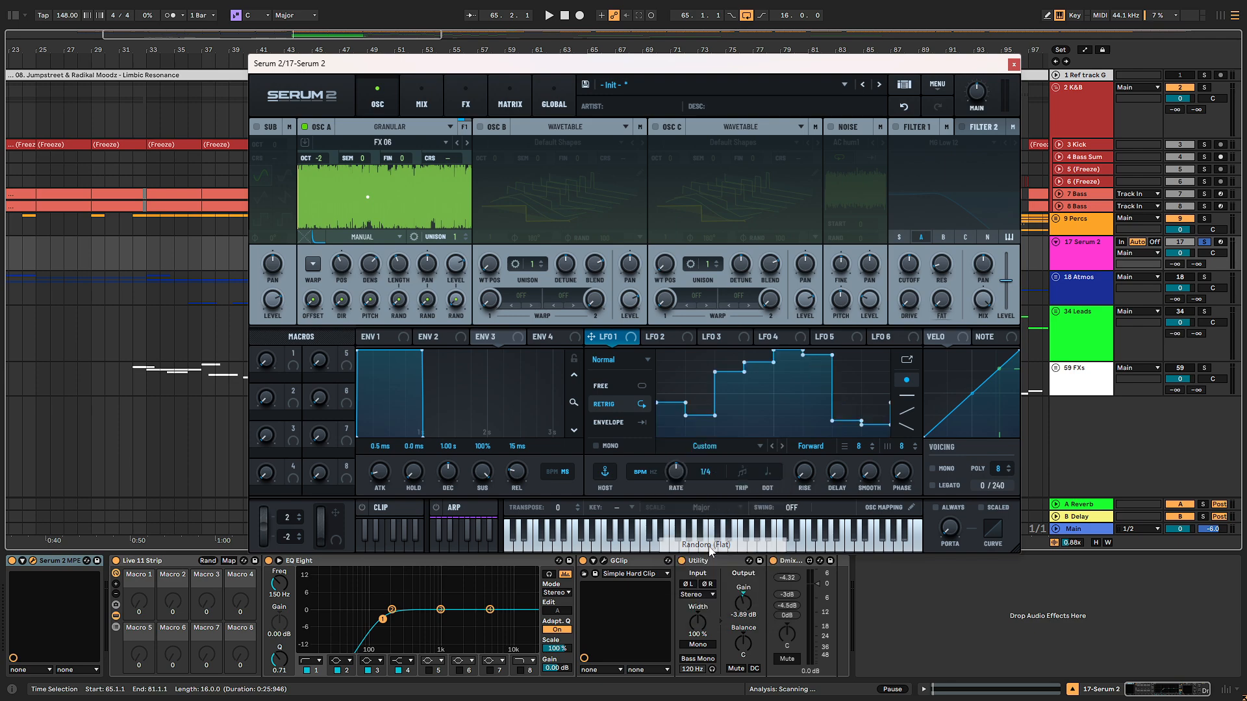
{"action": "left_click", "coordinate": [712, 449]}
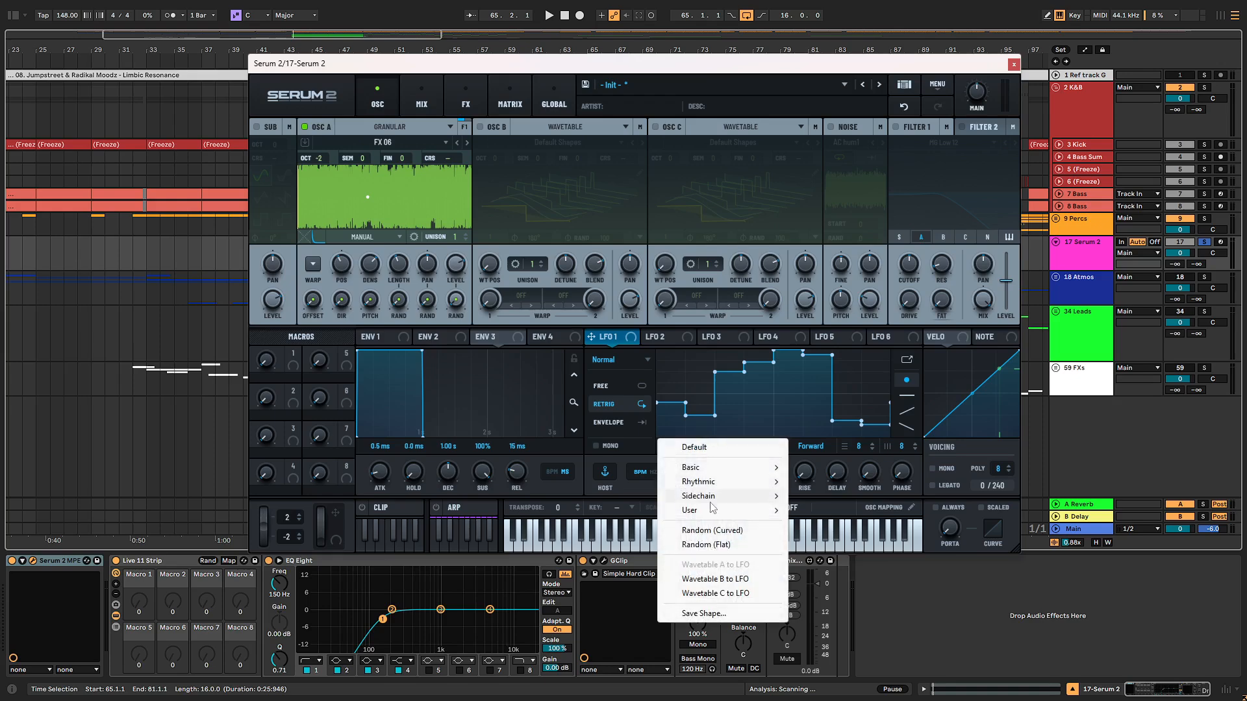
{"action": "left_click", "coordinate": [708, 545]}
{"action": "left_click", "coordinate": [722, 446]}
{"action": "left_click", "coordinate": [726, 546]}
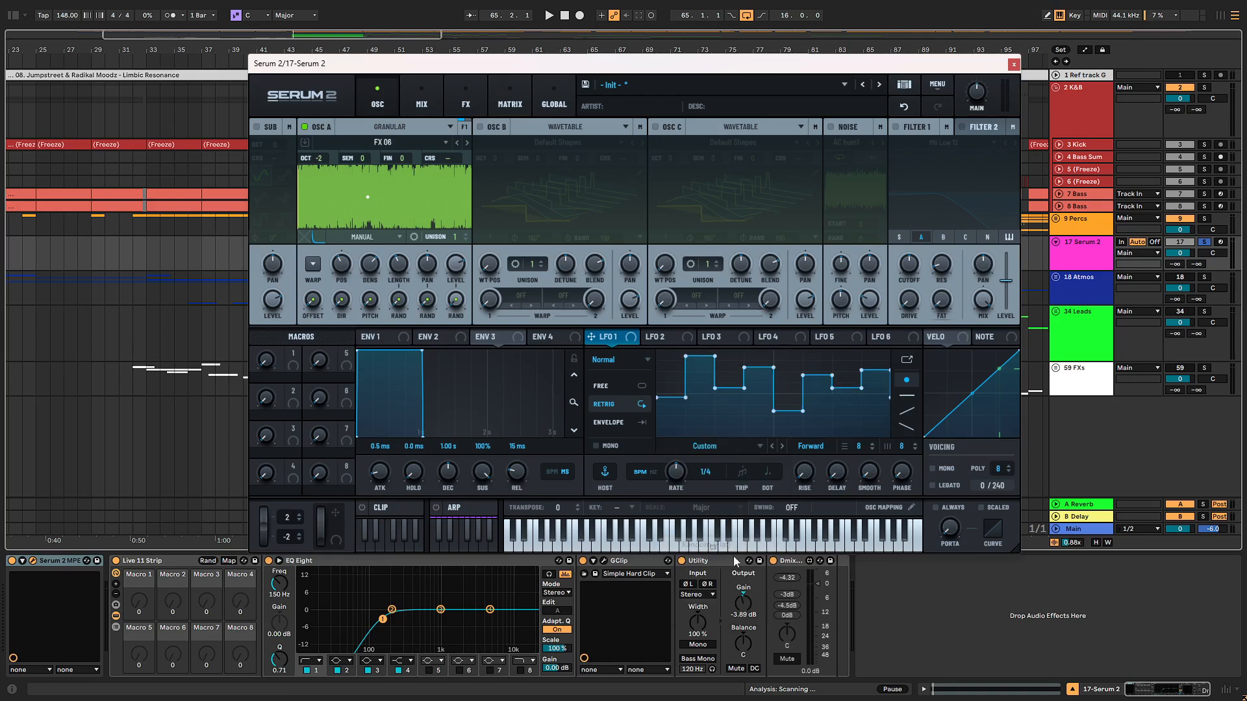
{"action": "left_click", "coordinate": [723, 446]}
{"action": "left_click", "coordinate": [726, 546]}
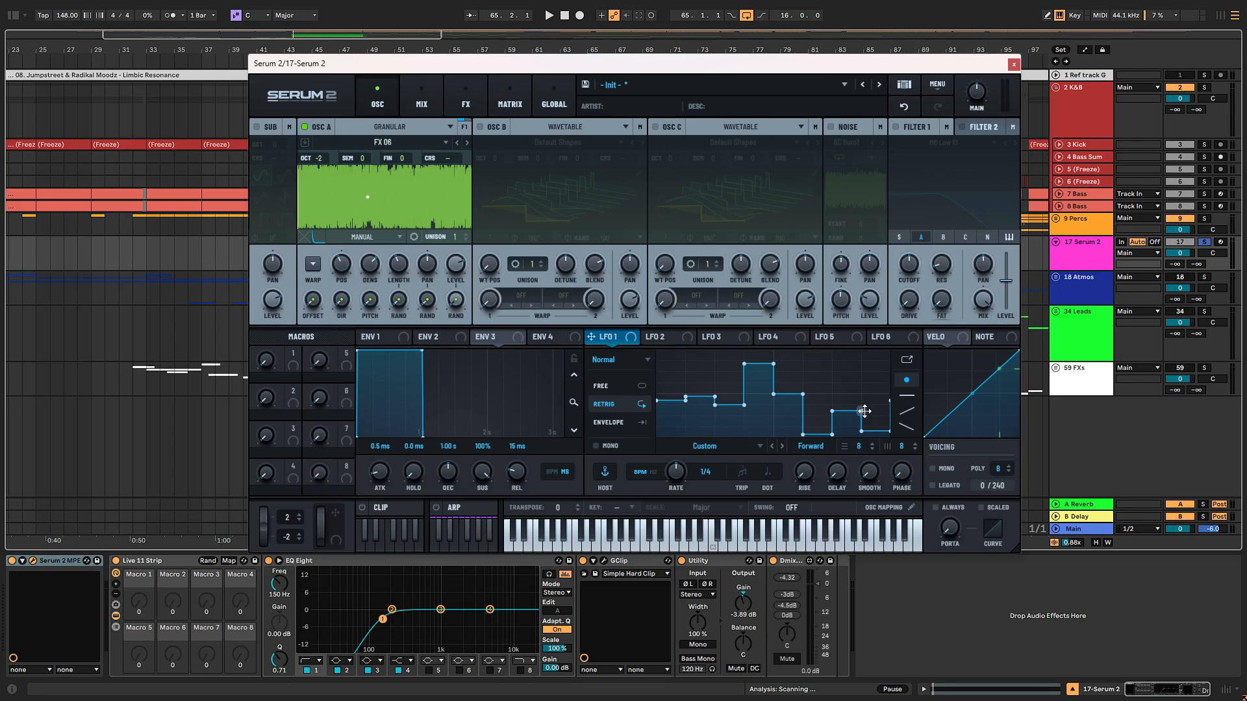
Step: Reshape LFO 1 by replacing its last steps with a straight ramp up to the maximum and lowering its first step
{"action": "double_click", "coordinate": [887, 430]}
{"action": "double_click", "coordinate": [832, 434]}
{"action": "double_click", "coordinate": [832, 411]}
{"action": "left_click_drag", "start_coordinate": [891, 408], "coordinate": [890, 351]}
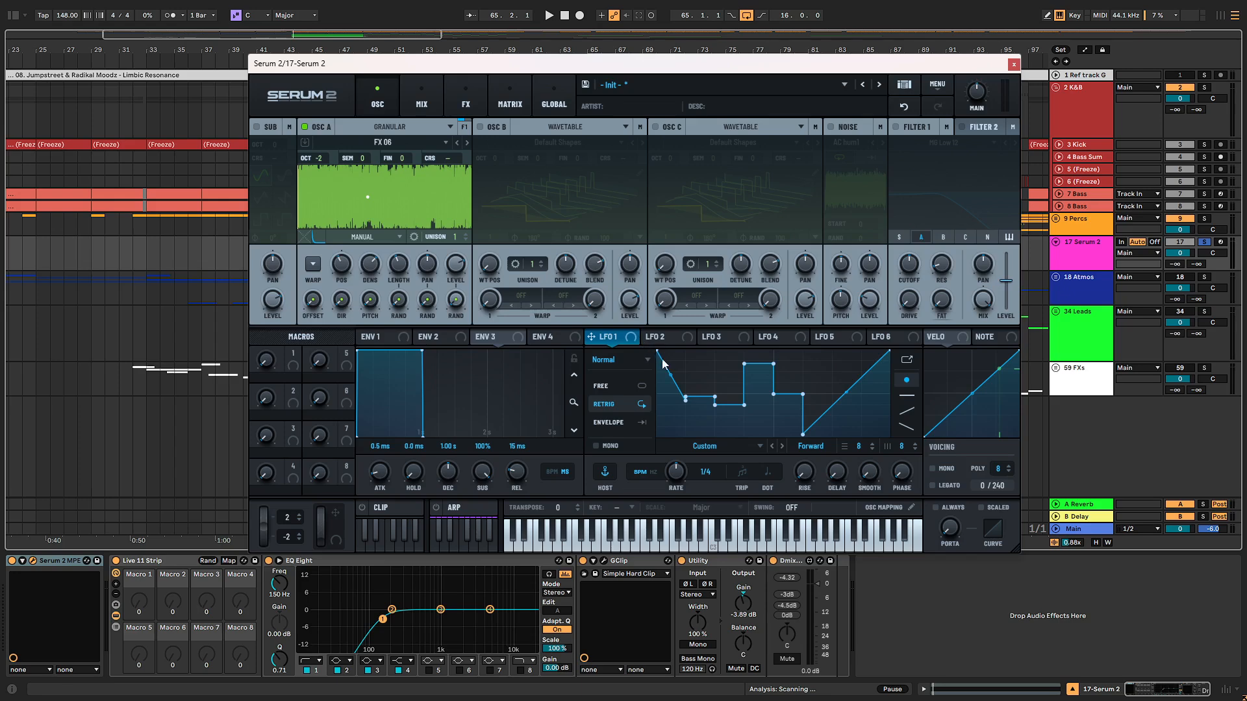
{"action": "left_click_drag", "start_coordinate": [662, 363], "coordinate": [662, 424]}
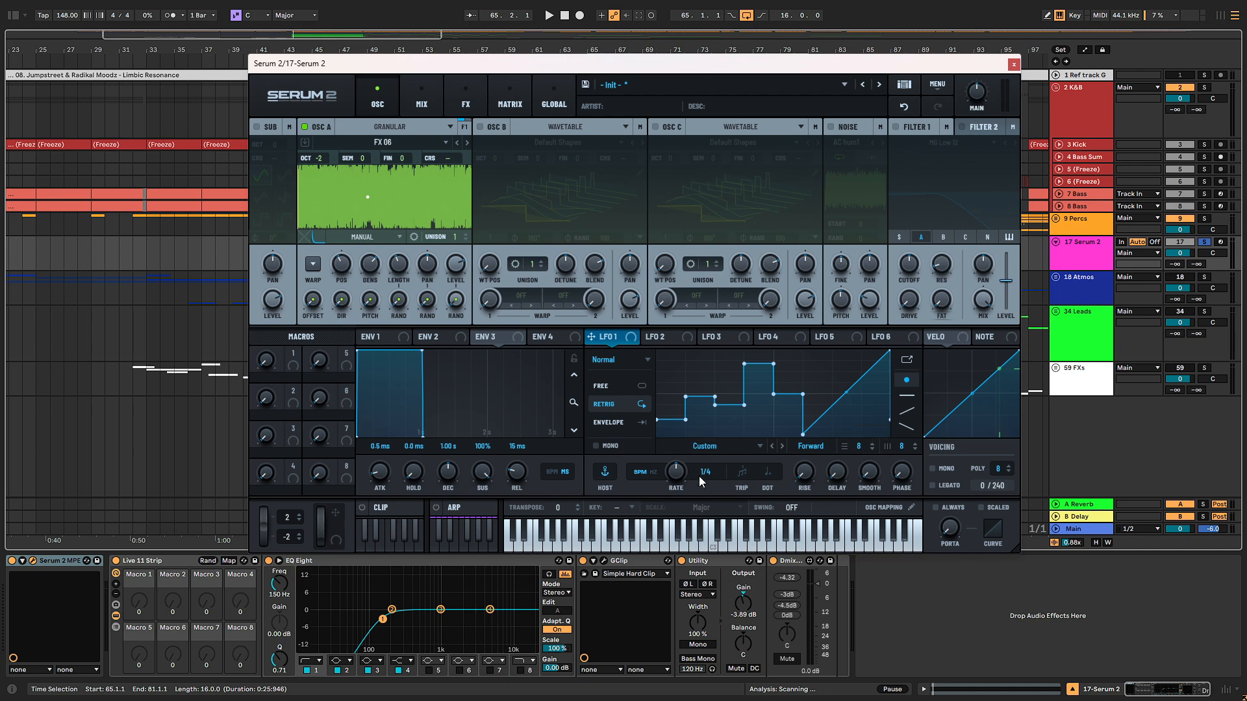
Step: Set LFO 1's rate to 2 bar and assign it to oscillator A's grain position
{"action": "left_click_drag", "start_coordinate": [670, 498], "coordinate": [670, 506]}
{"action": "left_click_drag", "start_coordinate": [617, 337], "coordinate": [330, 246]}
Step: Raise the main output volume and set oscillator A's octave to 0 during playback
{"action": "key", "text": "space"}
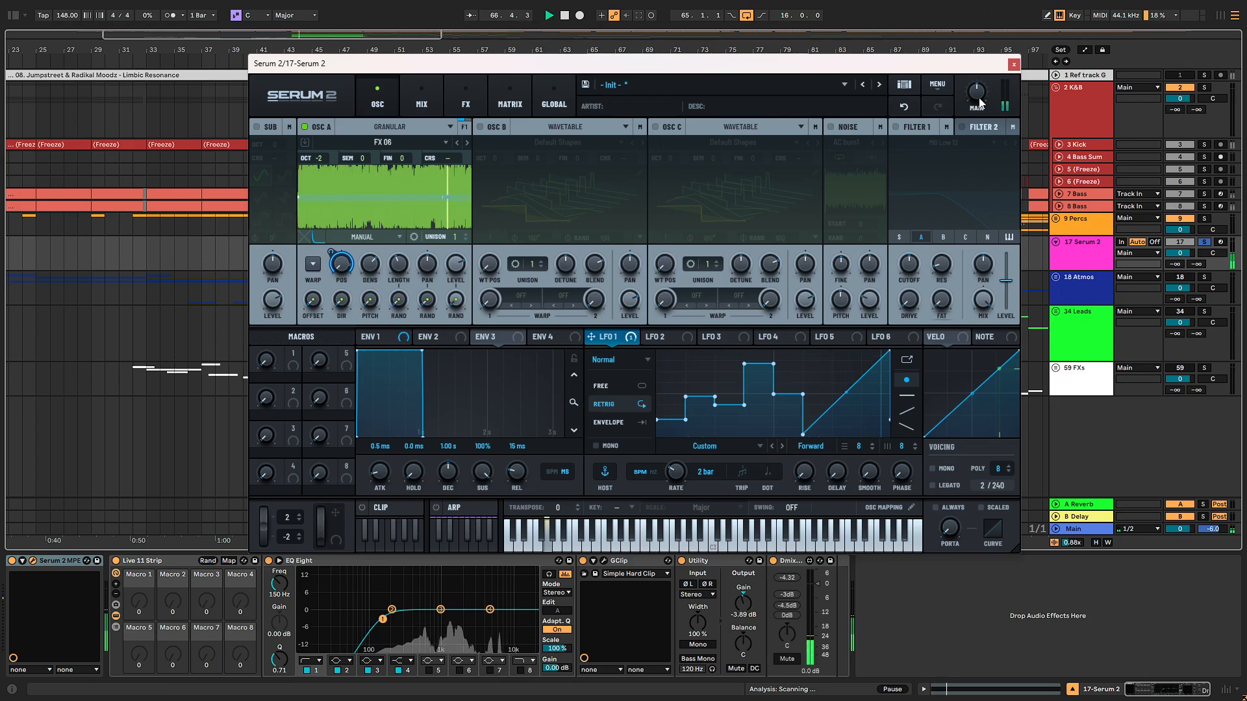
{"action": "left_click_drag", "start_coordinate": [979, 101], "coordinate": [981, 66]}
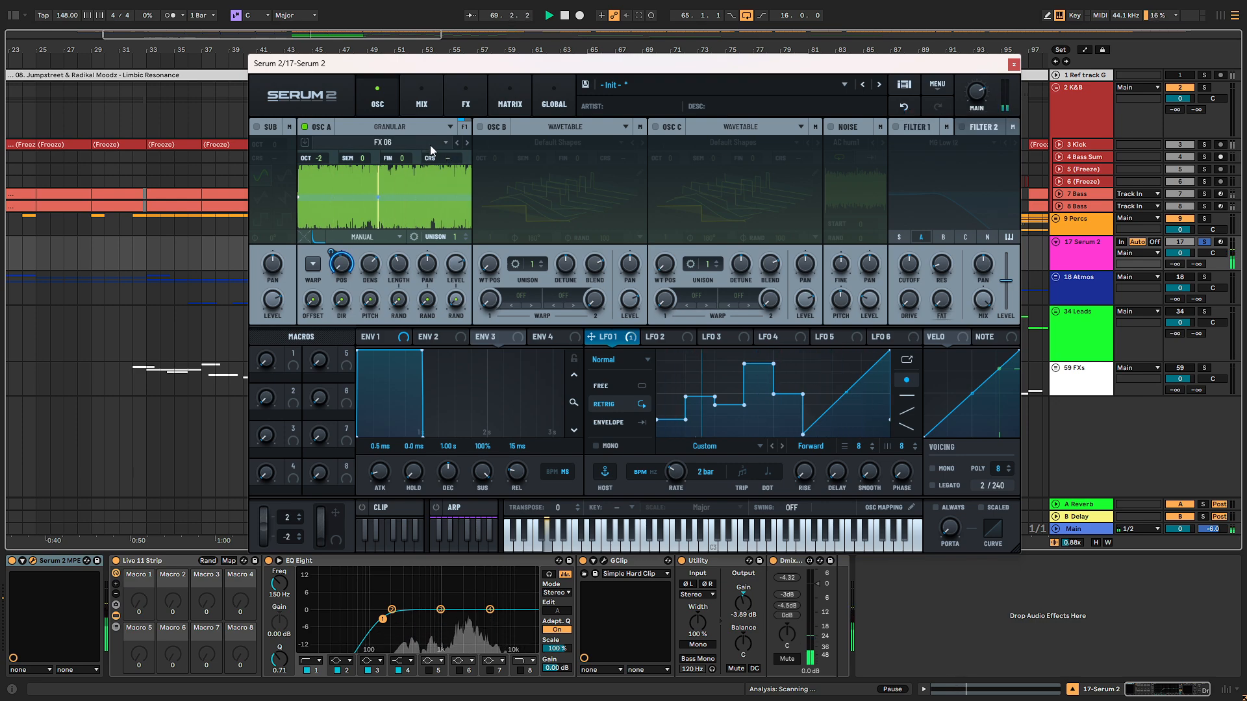
{"action": "left_click_drag", "start_coordinate": [315, 158], "coordinate": [307, 104]}
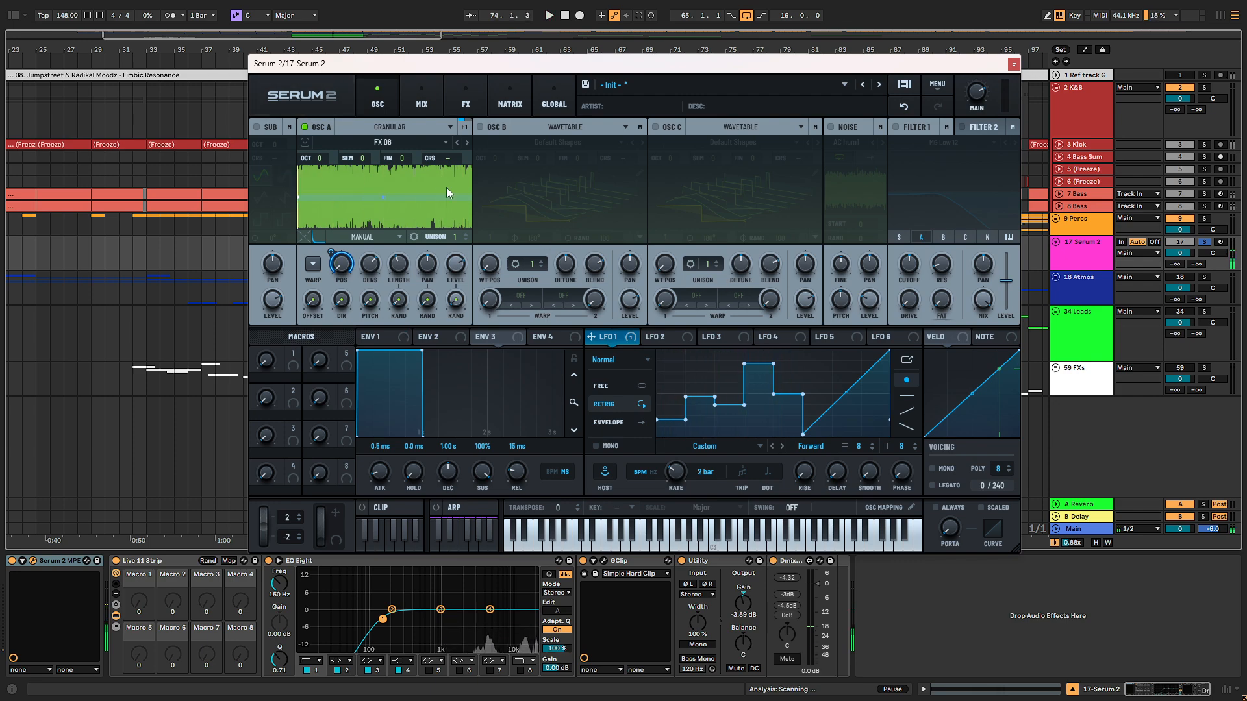
Step: Add a Compressor to the main effects chain and set it to Multiband mode
{"action": "left_click", "coordinate": [465, 95]}
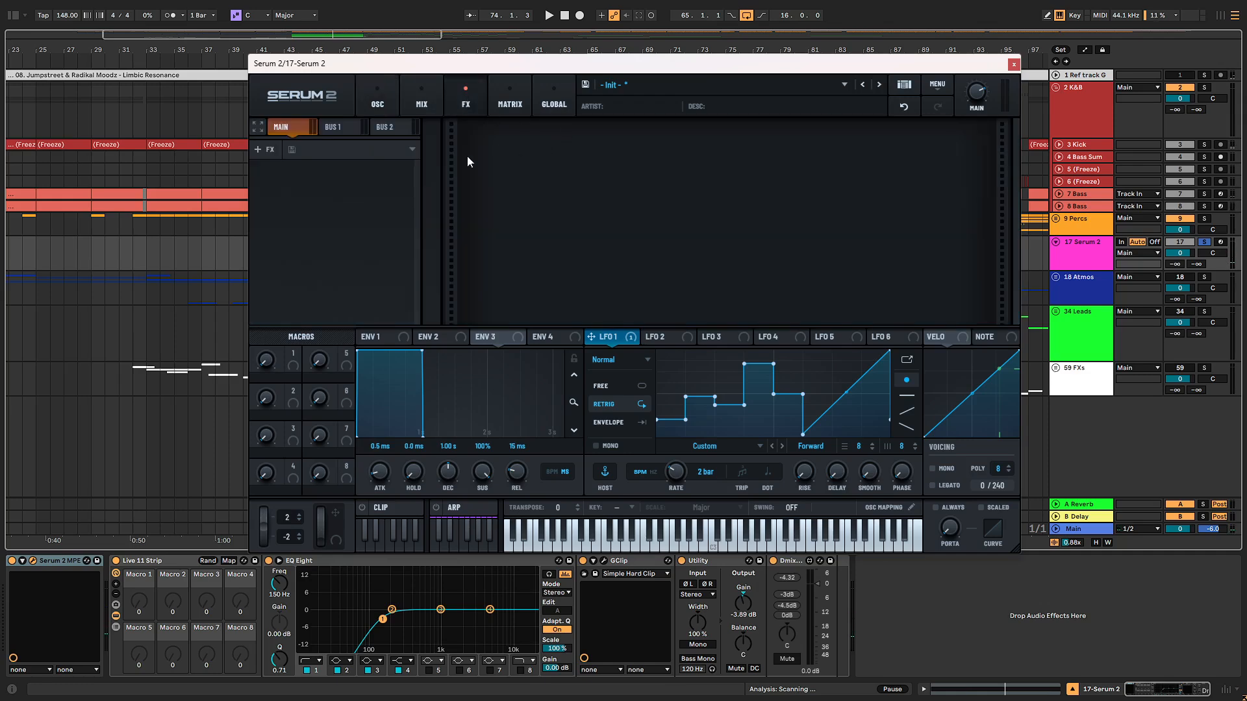
{"action": "left_click", "coordinate": [267, 154]}
{"action": "left_click", "coordinate": [289, 197]}
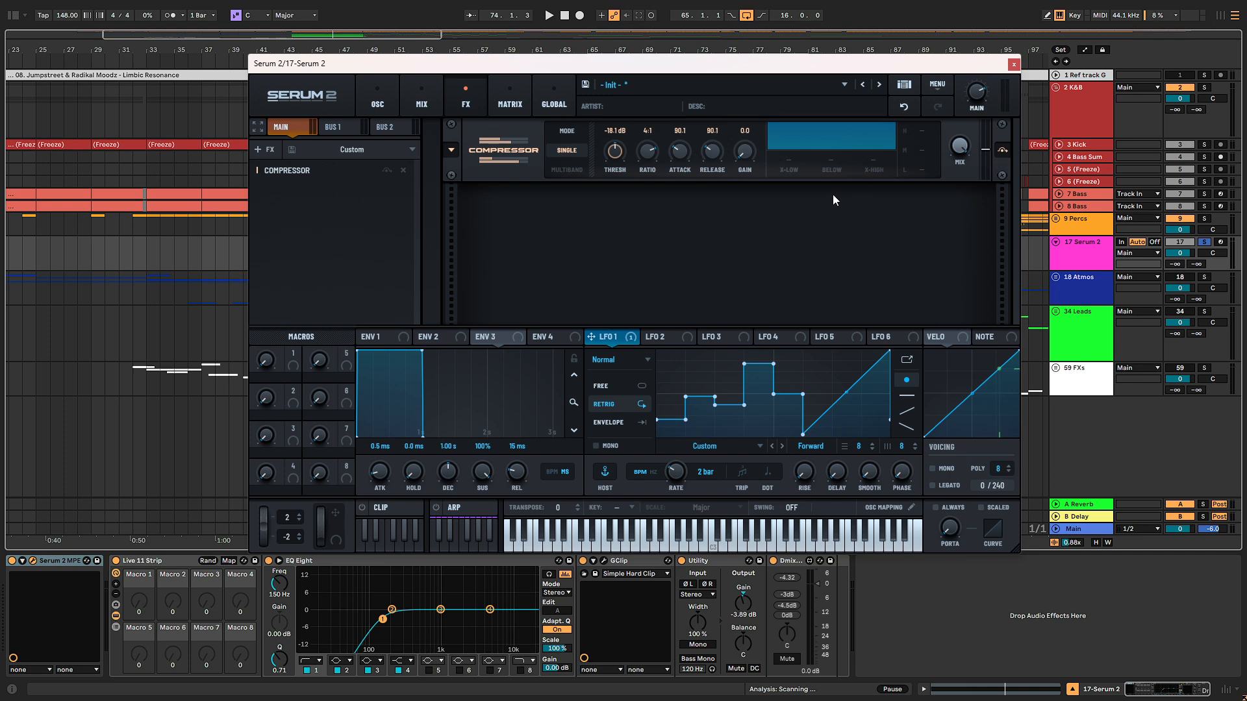
{"action": "left_click", "coordinate": [567, 170]}
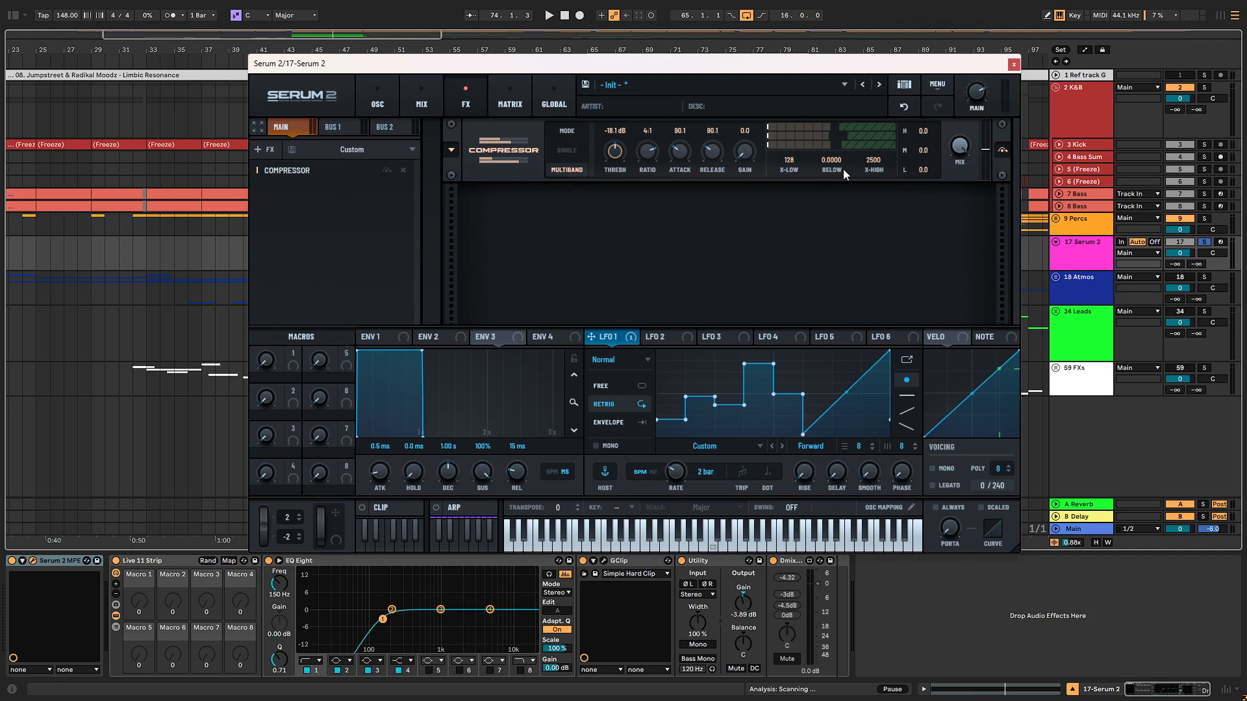
Step: Set the multiband compressor's Below amount to 1.0000, its H gain to 3.0 and its M gain to 3.2 during playback
{"action": "key", "text": "space"}
{"action": "left_click_drag", "start_coordinate": [828, 171], "coordinate": [872, 5]}
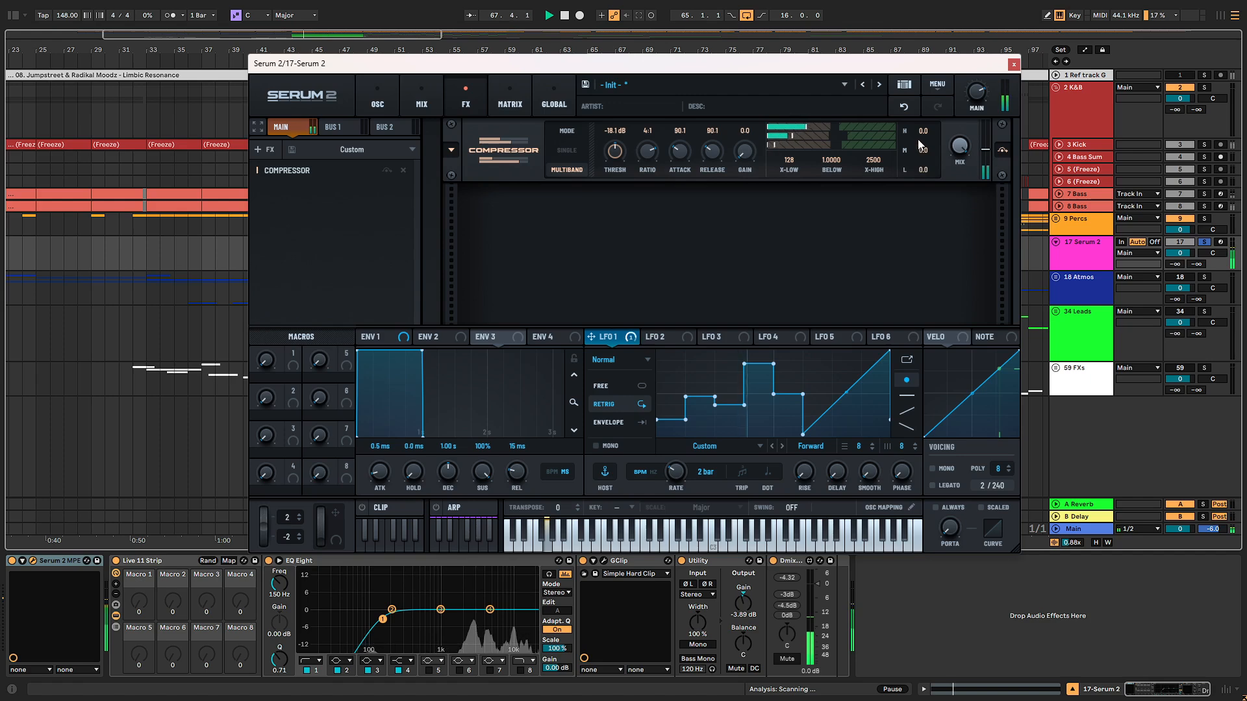
{"action": "mouse_move", "coordinate": [921, 134]}
{"action": "left_mouse_down"}
{"action": "mouse_move", "coordinate": [919, 118]}
{"action": "mouse_move", "coordinate": [925, 150]}
{"action": "mouse_move", "coordinate": [925, 141]}
{"action": "left_mouse_up"}
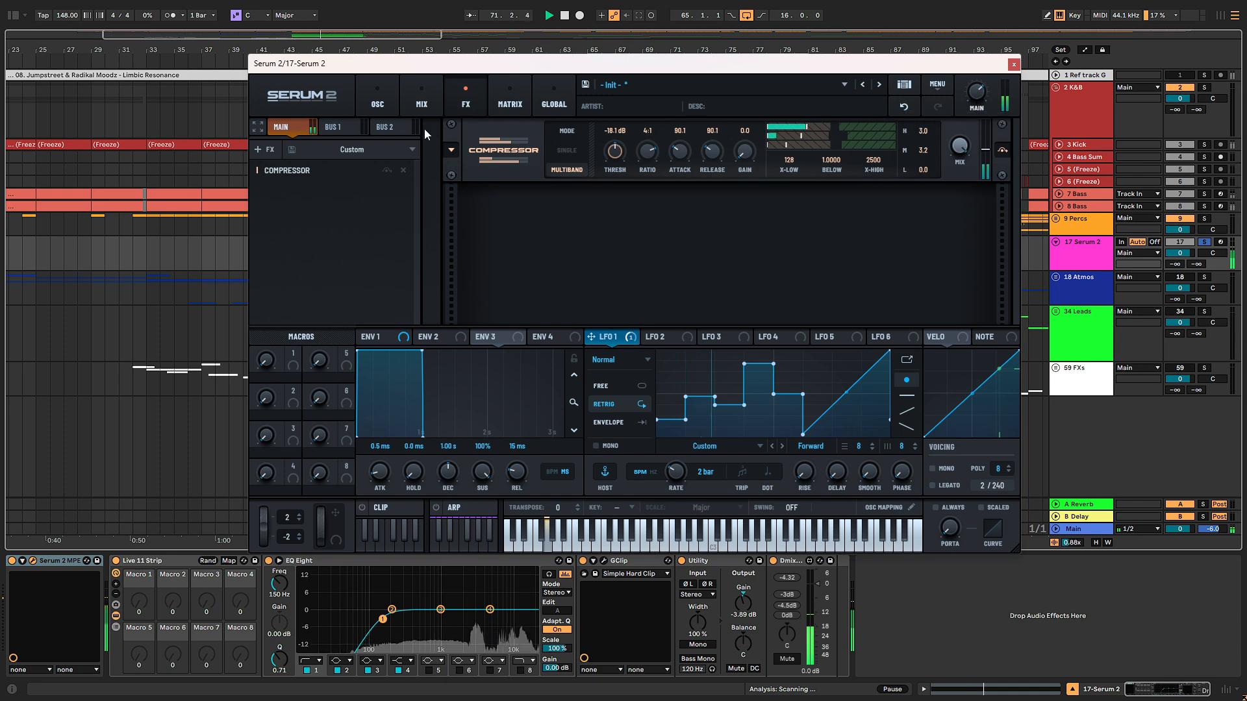
Step: Stop playback and set LFO 2 to the S&H type in Free mode
{"action": "left_click", "coordinate": [377, 99]}
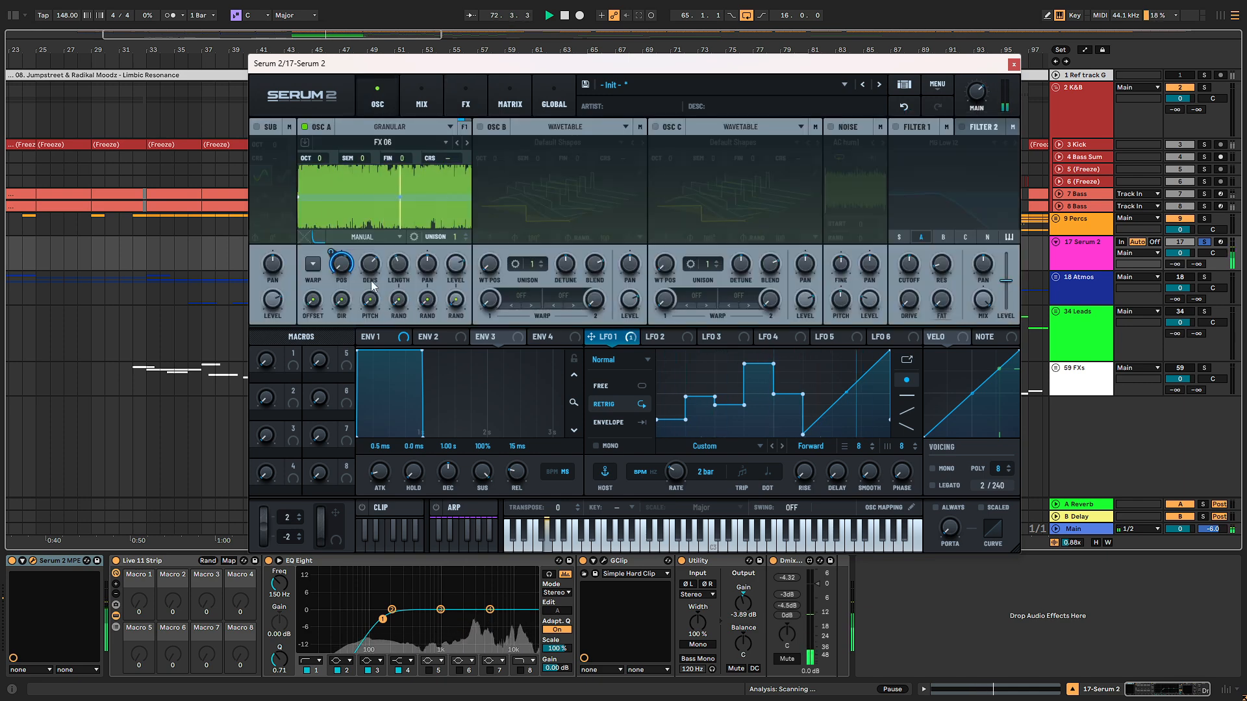
{"action": "key", "text": "space"}
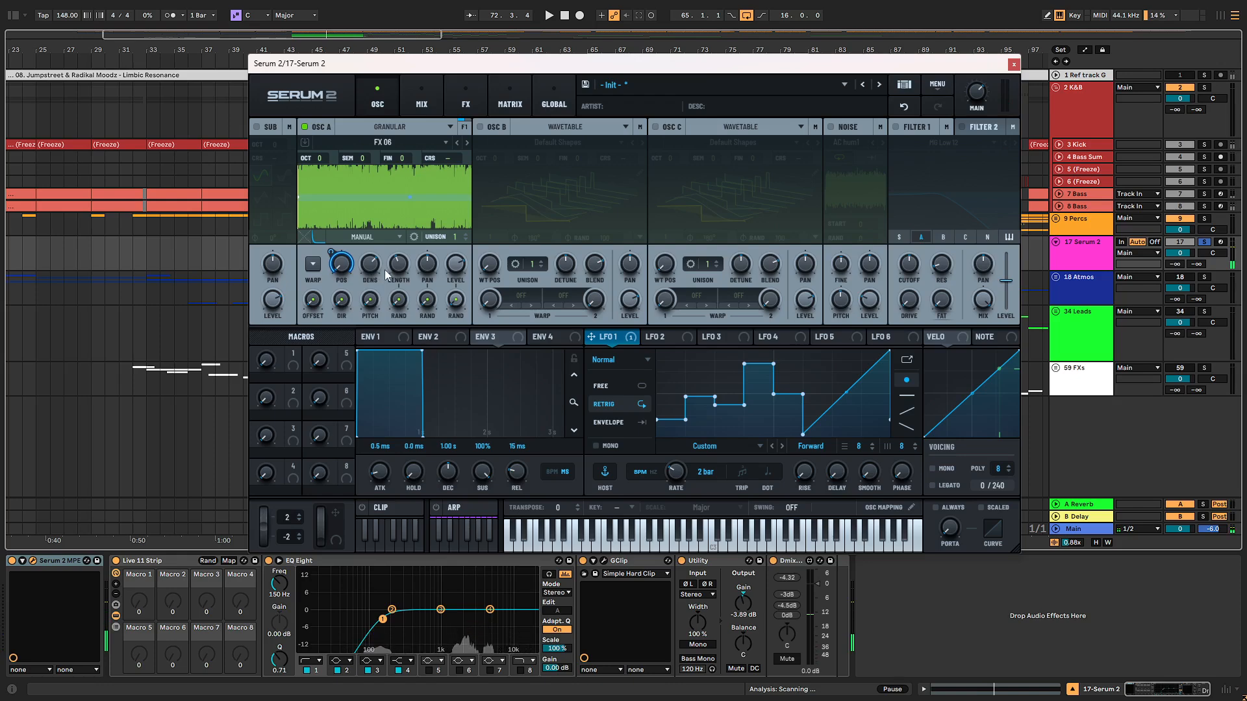
{"action": "left_click", "coordinate": [667, 337]}
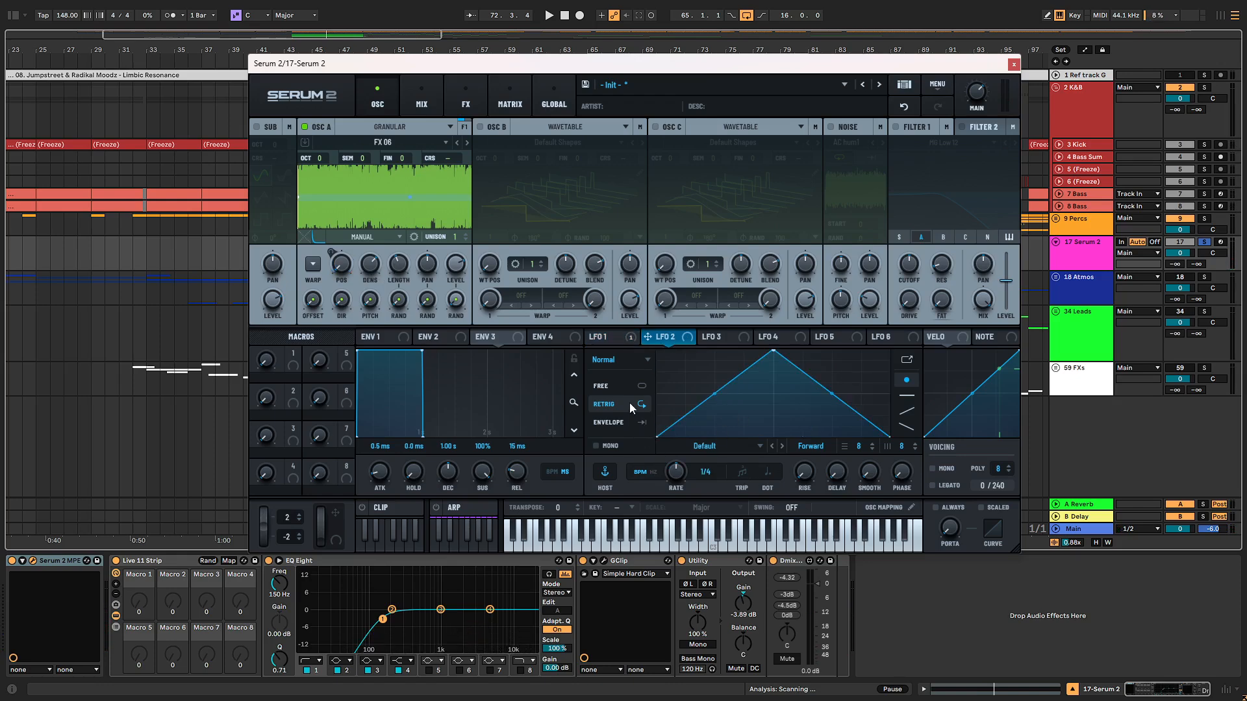
{"action": "left_click", "coordinate": [608, 337]}
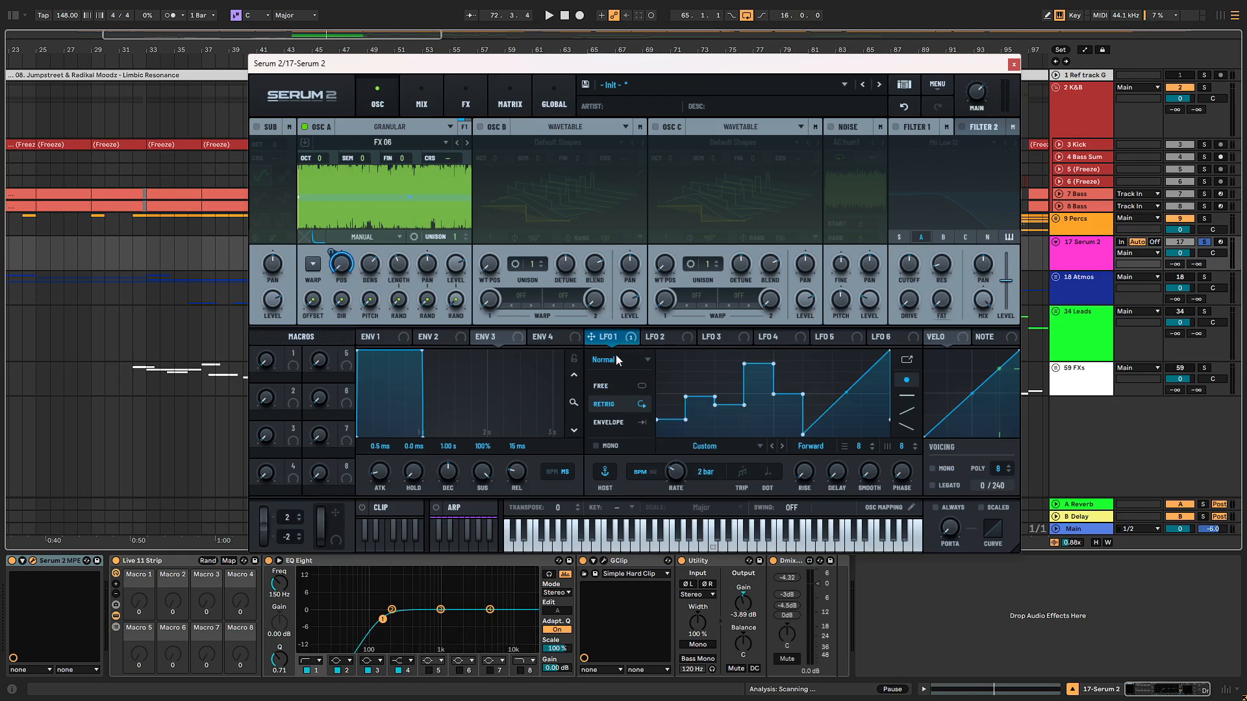
{"action": "left_click", "coordinate": [654, 337]}
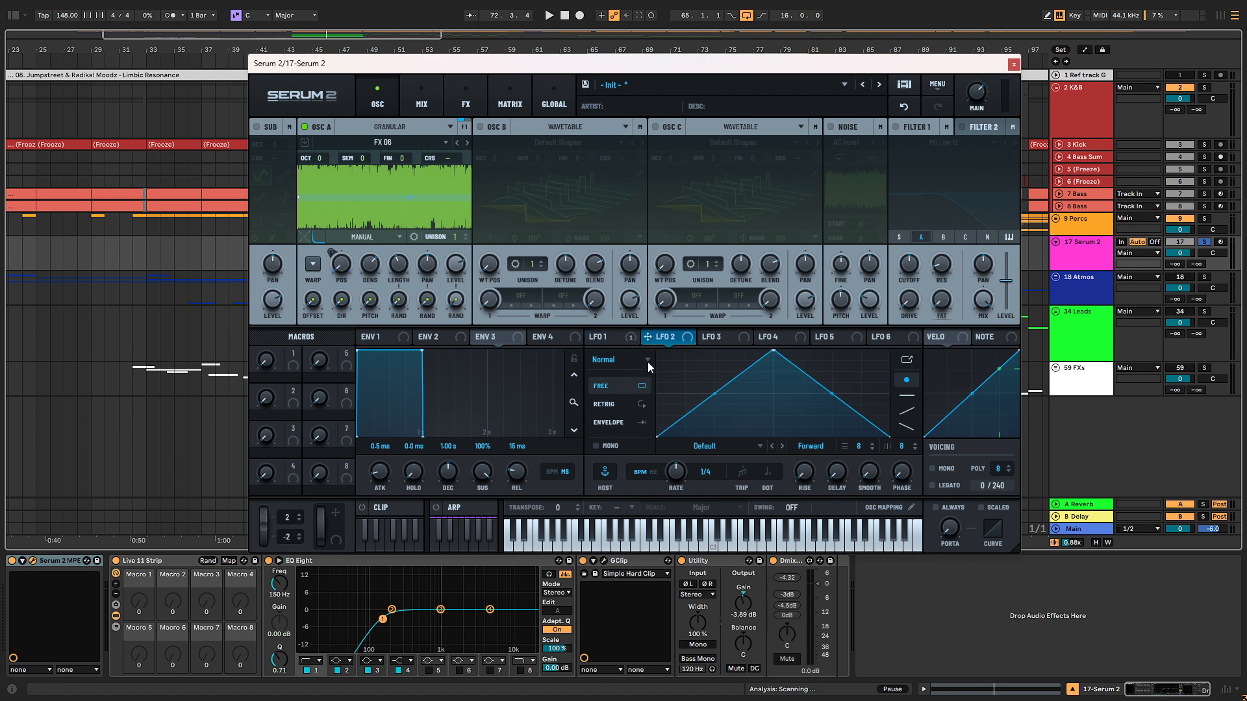
{"action": "left_click", "coordinate": [648, 361]}
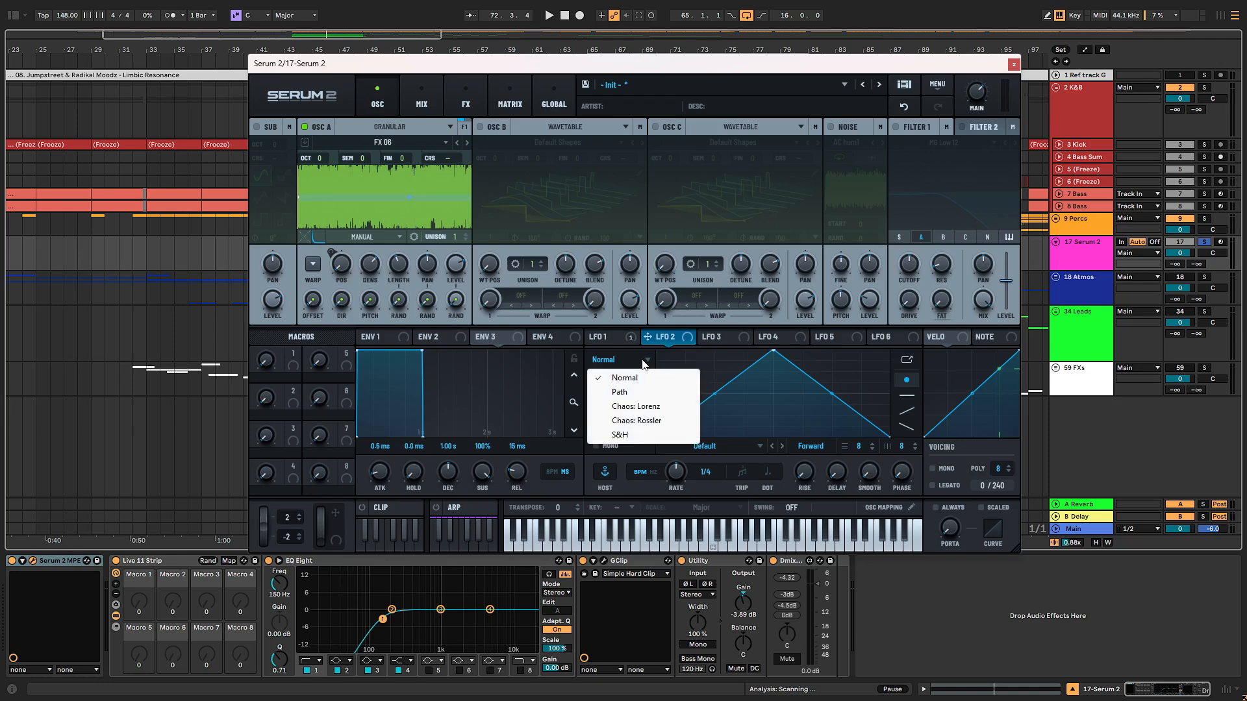
{"action": "left_click", "coordinate": [621, 435]}
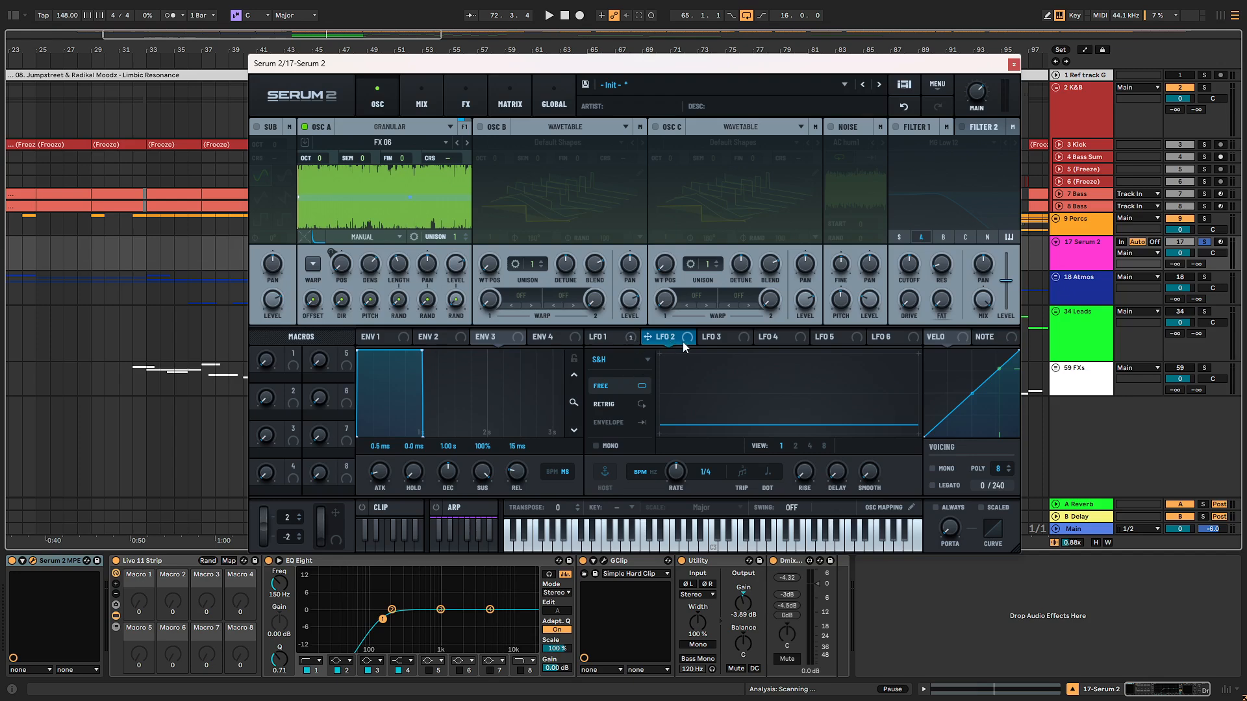
Step: Modulate oscillator A's Length with LFO 2 and set the oscillator's octave to -3 during playback
{"action": "left_click_drag", "start_coordinate": [683, 342], "coordinate": [385, 273]}
{"action": "key", "text": "space"}
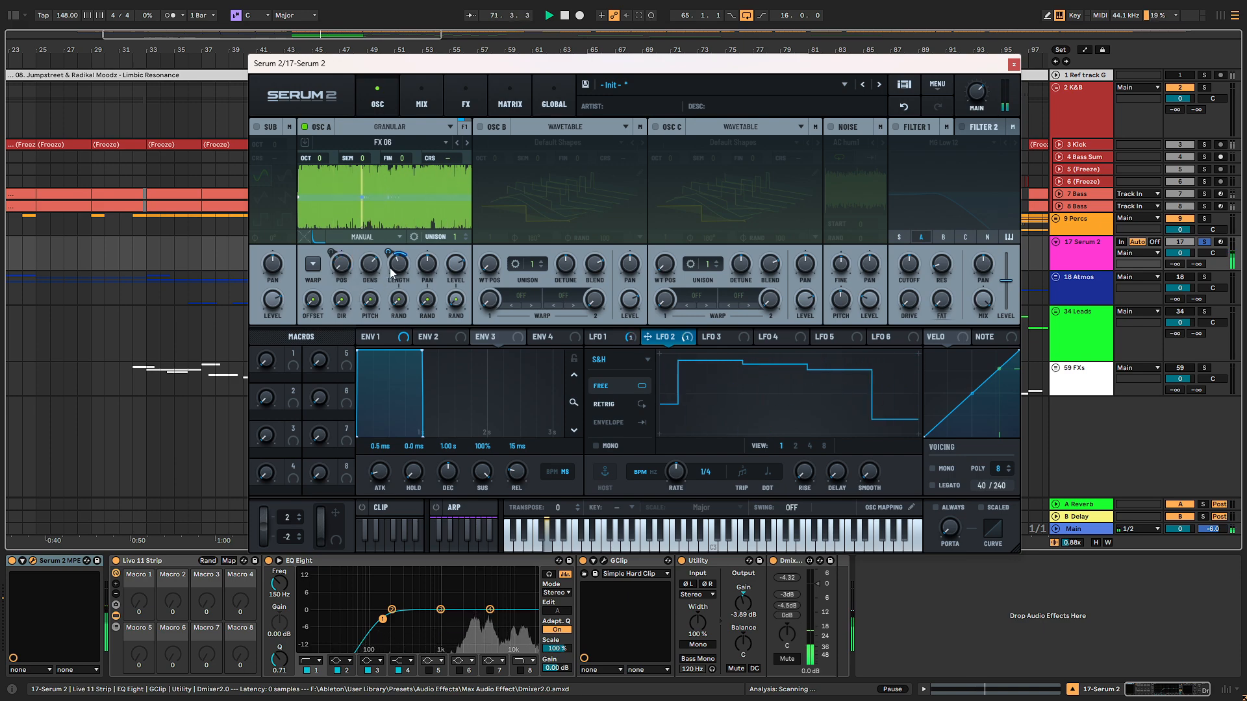
{"action": "mouse_move", "coordinate": [320, 159]}
{"action": "left_mouse_down"}
{"action": "mouse_move", "coordinate": [320, 194]}
{"action": "mouse_move", "coordinate": [322, 171]}
{"action": "left_mouse_up"}
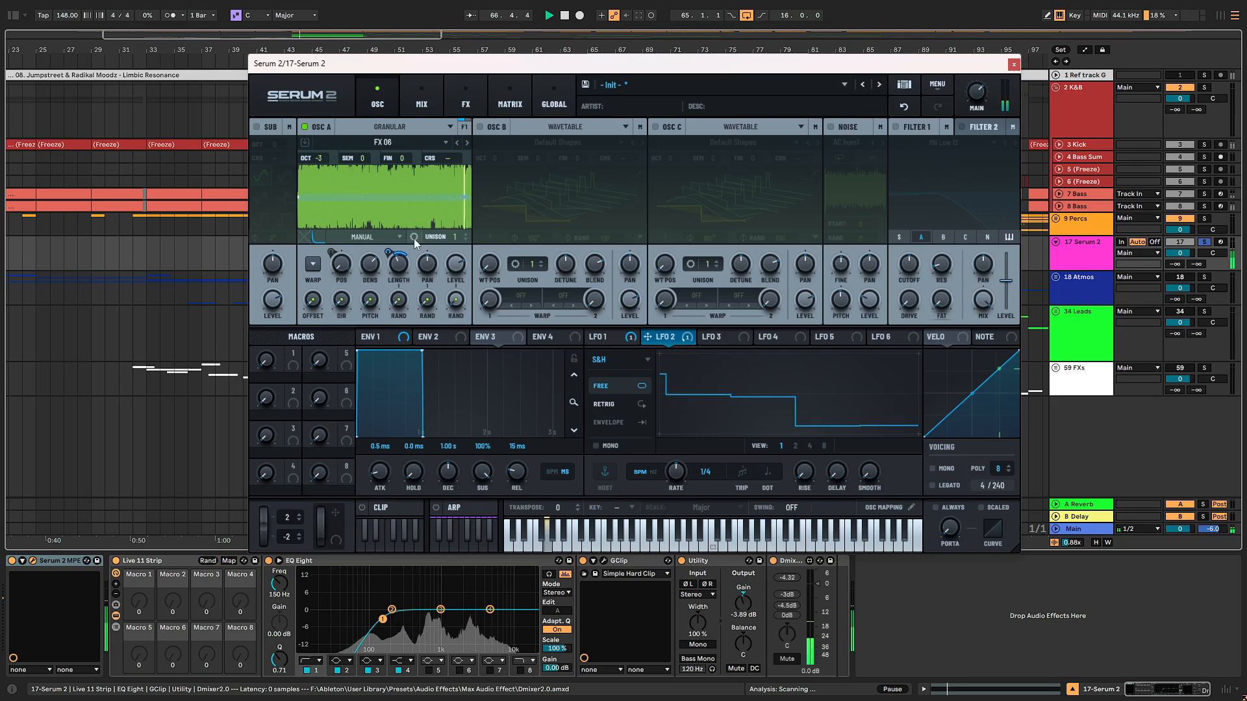
{"action": "left_click", "coordinate": [631, 338]}
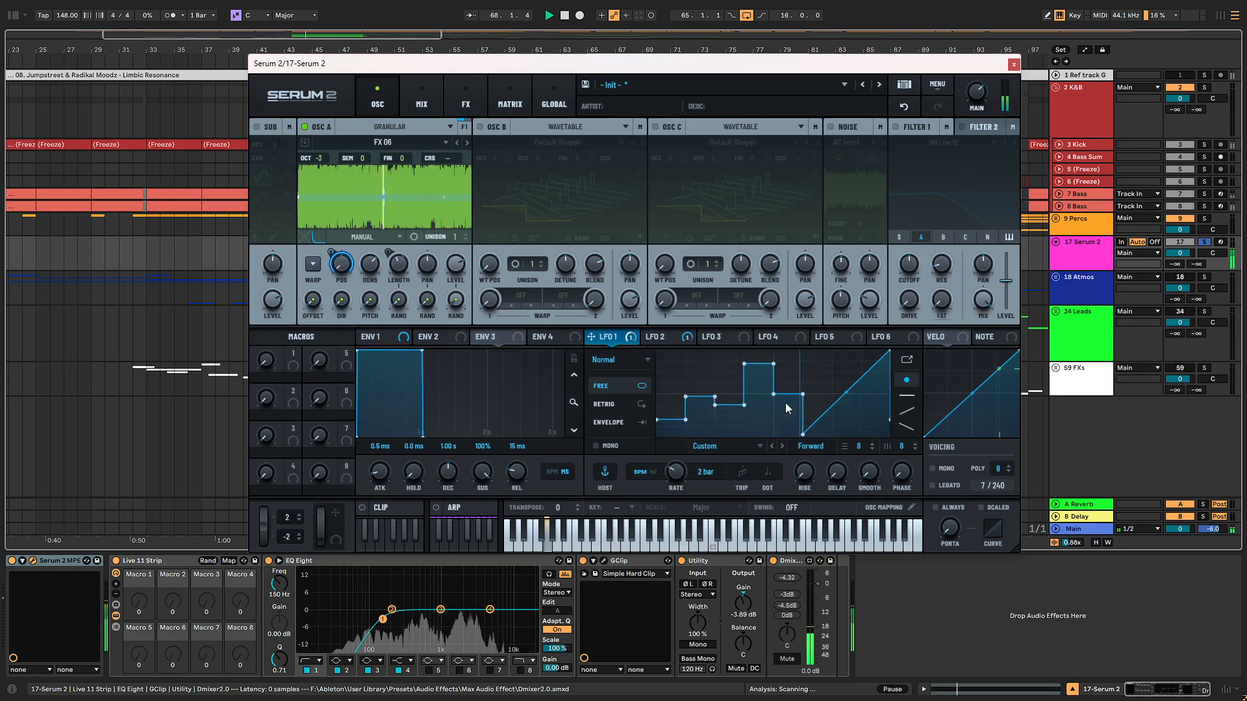
{"action": "key", "text": "space"}
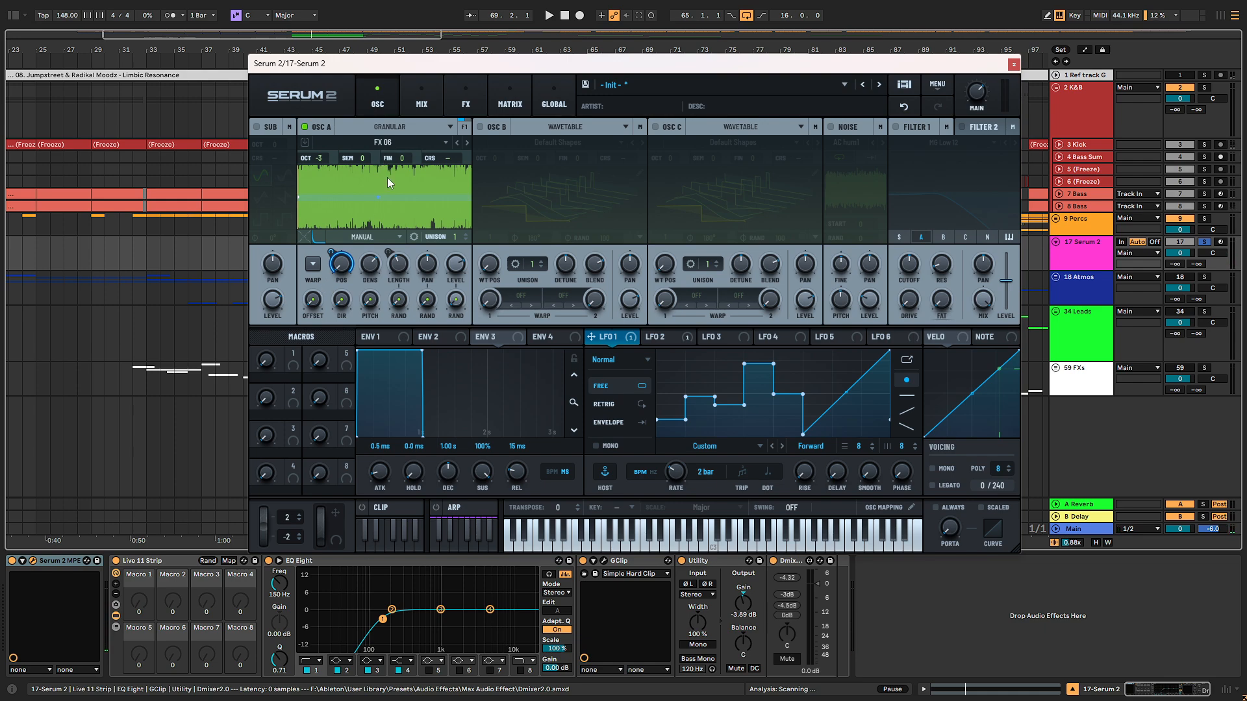
Step: Modulate the Amount of oscillator A's grain window with LFO 3 and start playback
{"action": "left_click", "coordinate": [716, 341]}
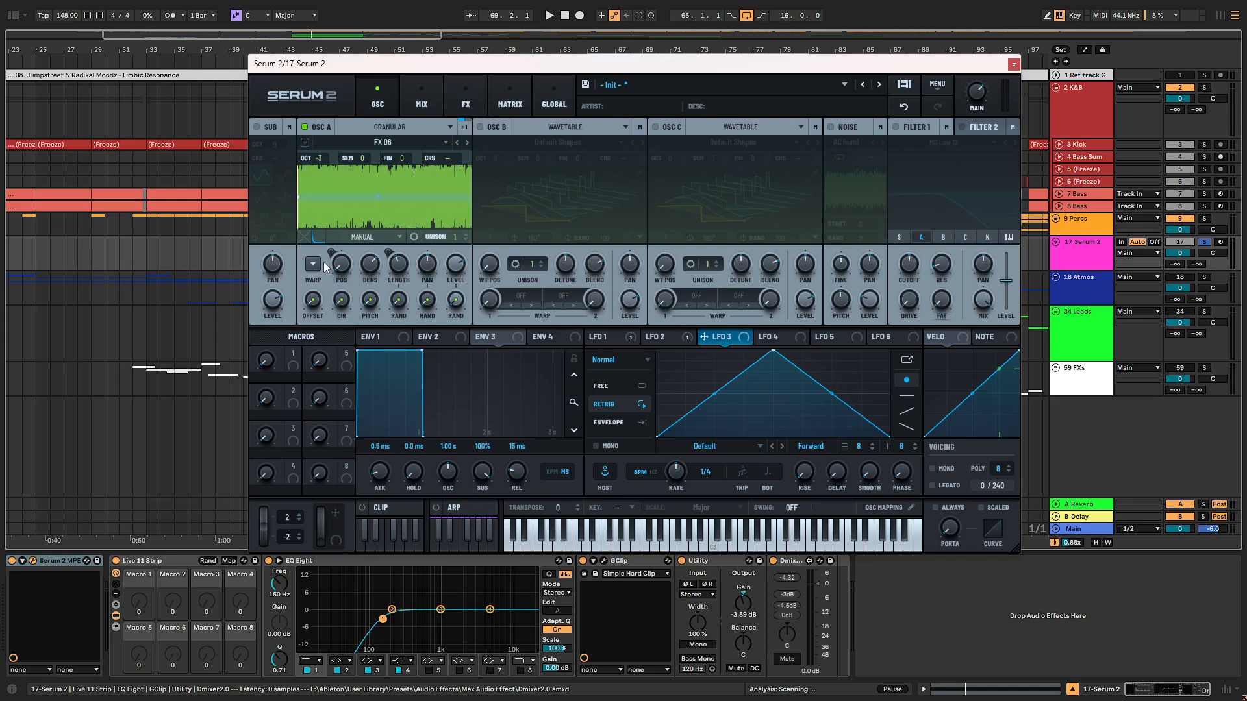
{"action": "left_click", "coordinate": [318, 237]}
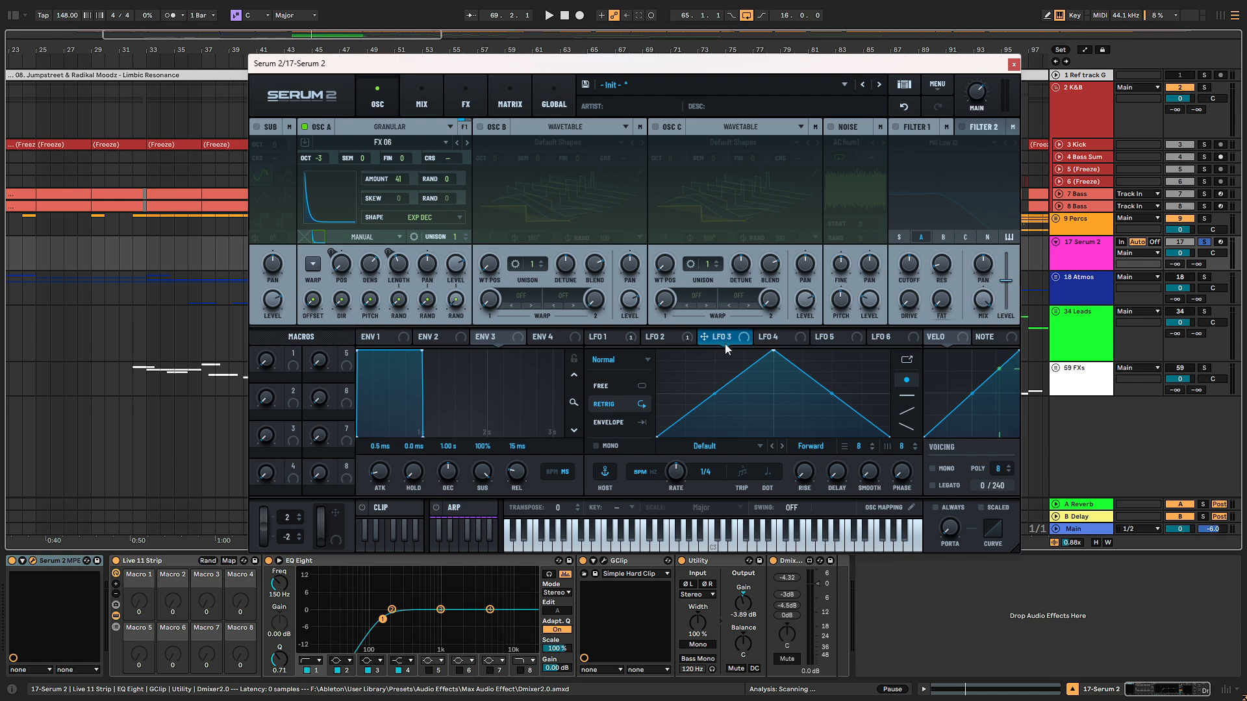
{"action": "left_click_drag", "start_coordinate": [725, 337], "coordinate": [407, 210]}
{"action": "key", "text": "space"}
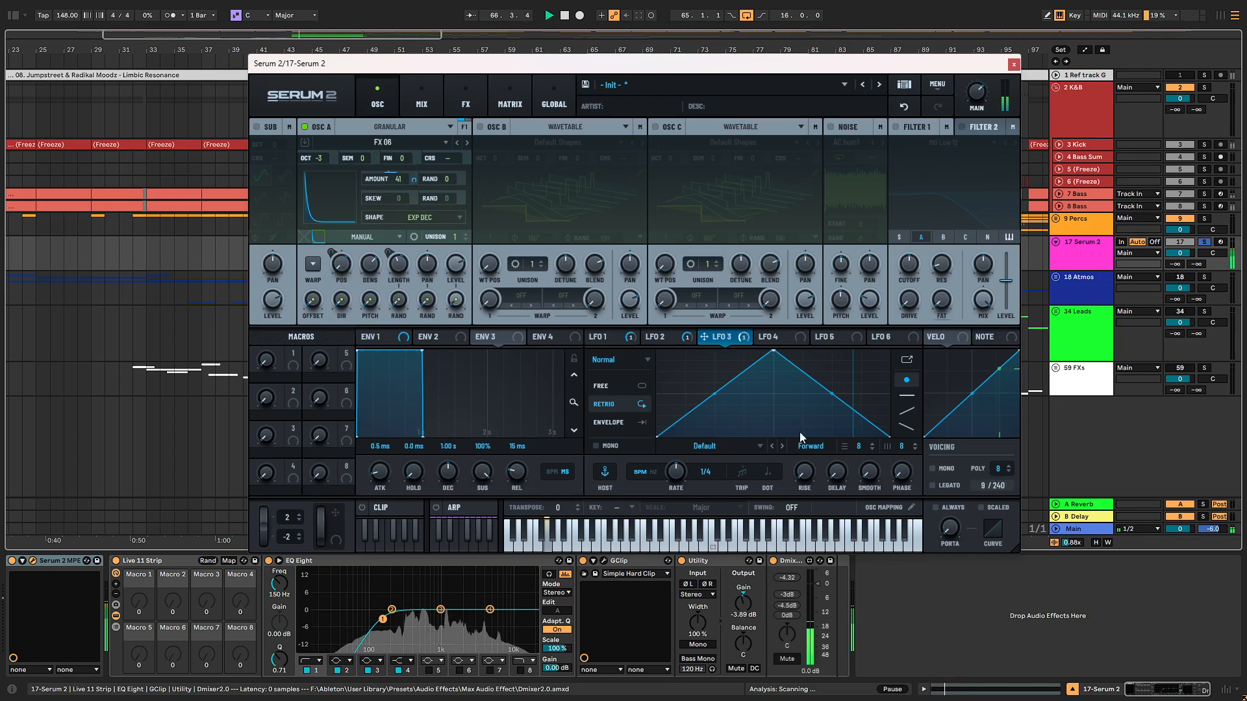
Step: Set LFO 3 to Free mode with a Random (Flat) shape and a bar rate, and the grain window Amount to 36
{"action": "left_click", "coordinate": [625, 385]}
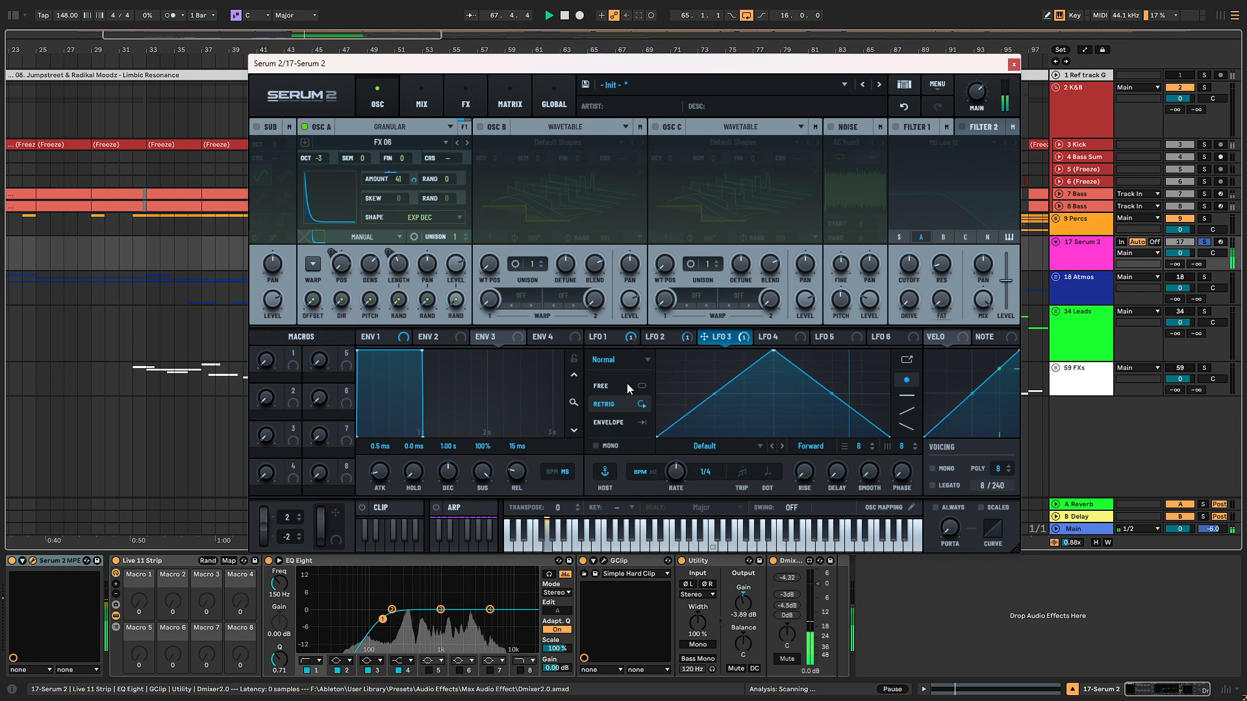
{"action": "left_click", "coordinate": [706, 447]}
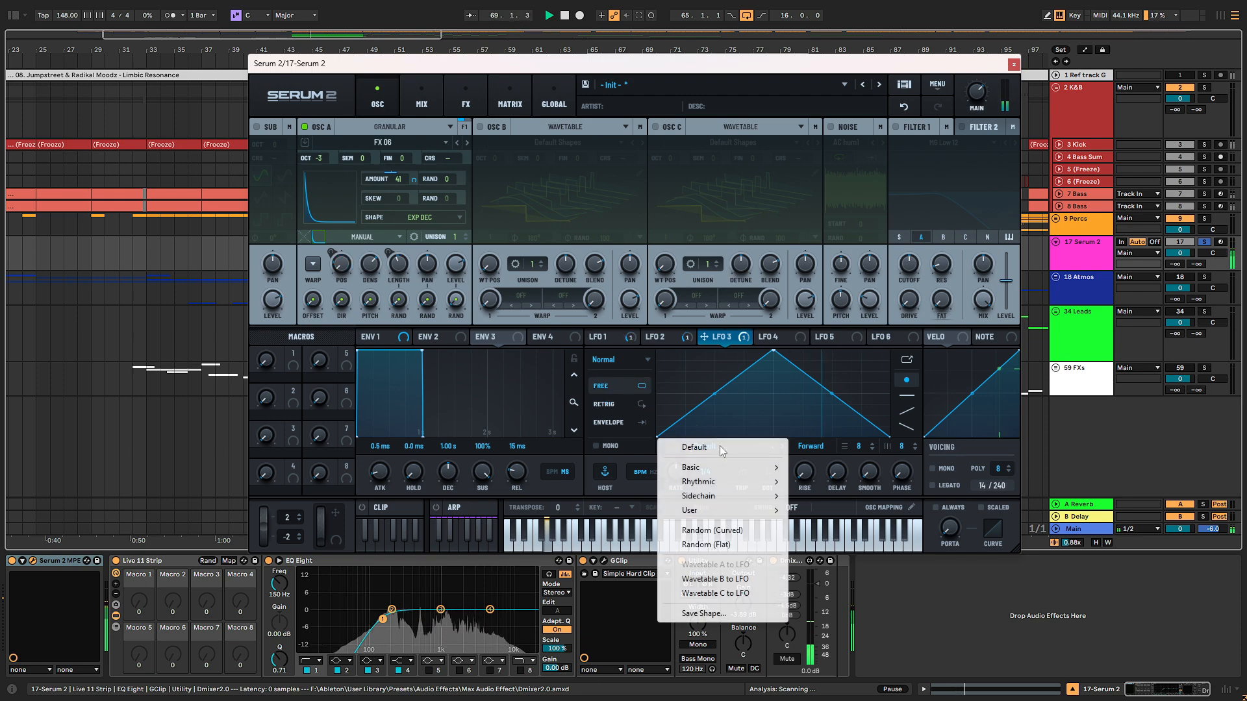
{"action": "left_click", "coordinate": [706, 545]}
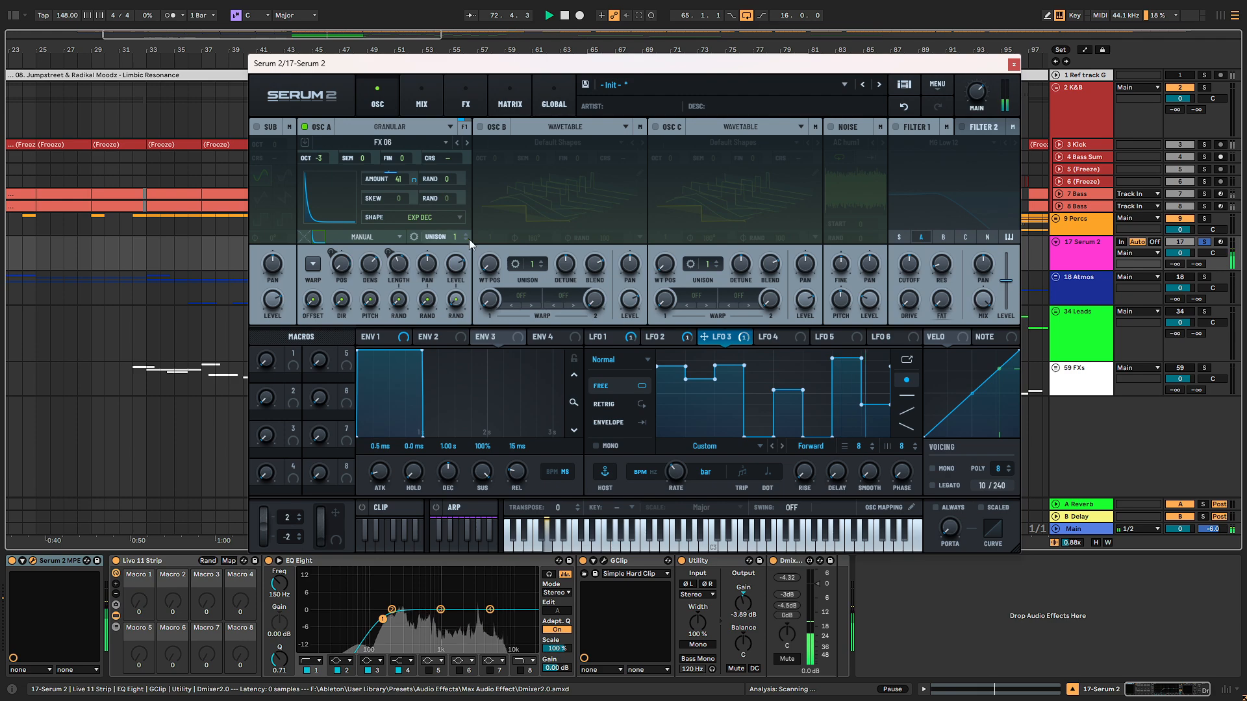
{"action": "mouse_move", "coordinate": [390, 185]}
{"action": "left_mouse_down"}
{"action": "mouse_move", "coordinate": [383, 204]}
{"action": "mouse_move", "coordinate": [382, 176]}
{"action": "mouse_move", "coordinate": [396, 195]}
{"action": "left_mouse_up"}
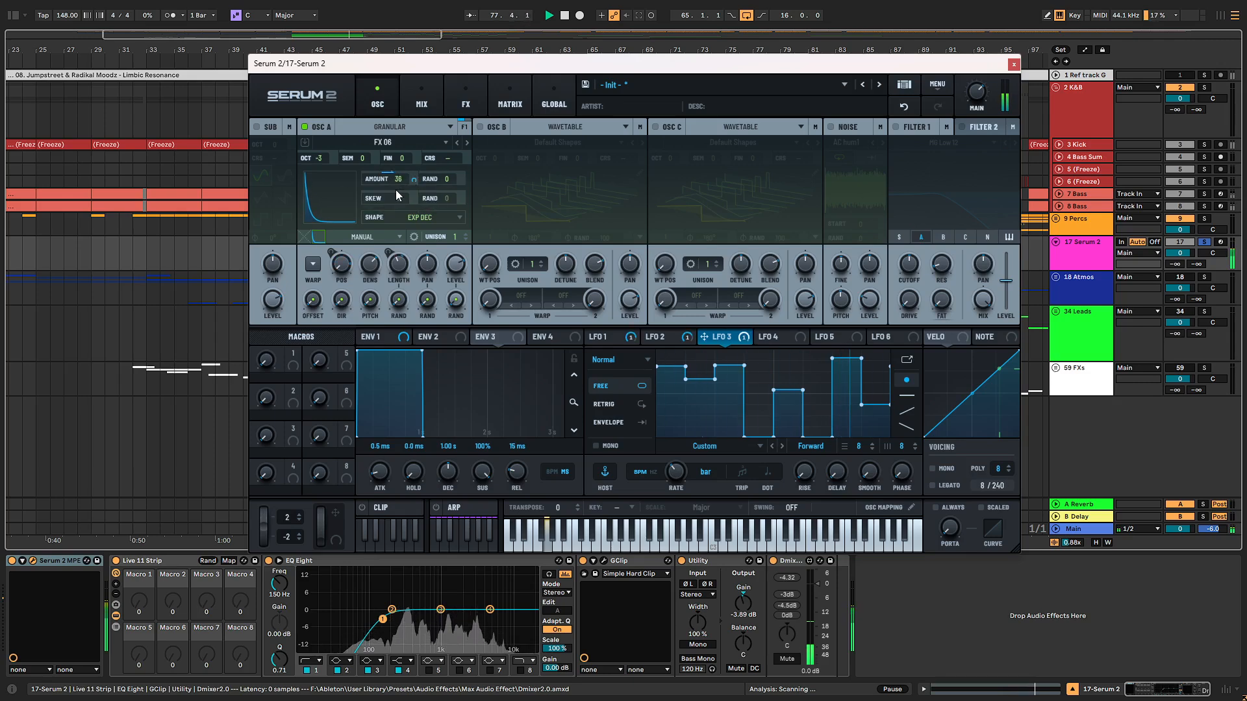
{"action": "mouse_move", "coordinate": [331, 163]}
{"action": "left_mouse_down"}
{"action": "mouse_move", "coordinate": [331, 139]}
{"action": "mouse_move", "coordinate": [336, 154]}
{"action": "left_mouse_up"}
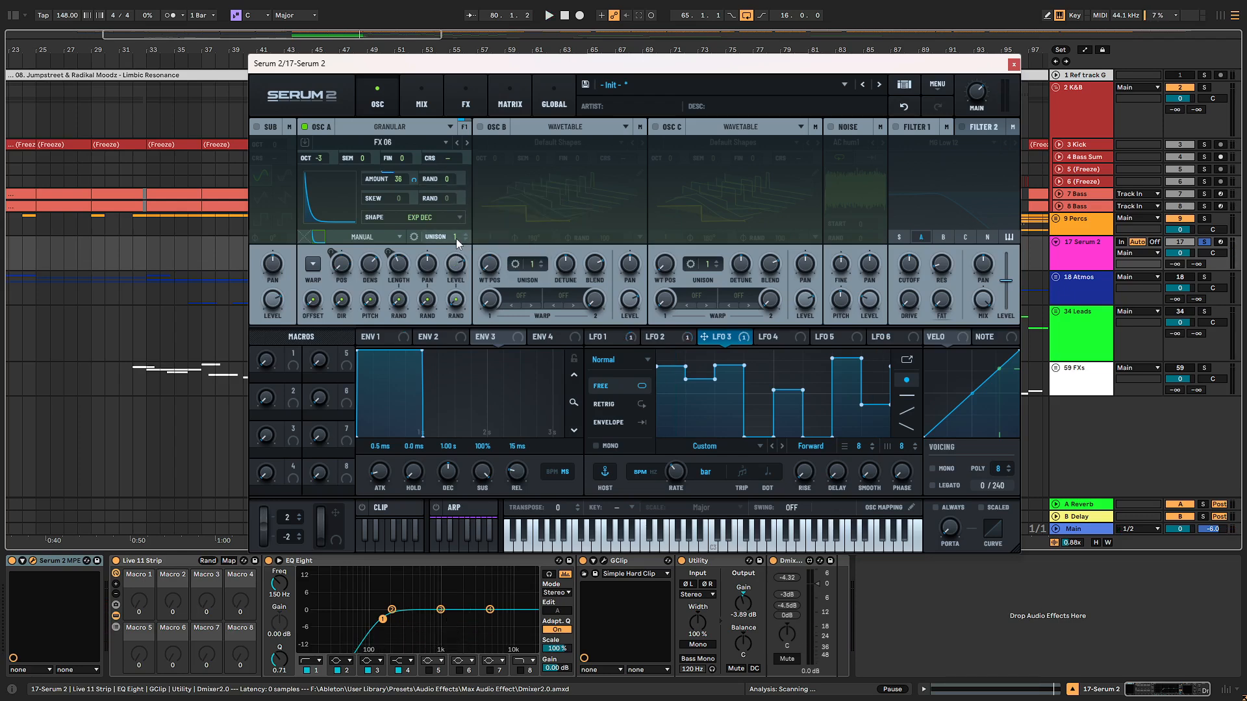
Step: Enable 12 unison voices on oscillator A and set the unison Width to 50 during playback
{"action": "left_click_drag", "start_coordinate": [455, 239], "coordinate": [455, 117]}
{"action": "key", "text": "space"}
{"action": "left_click", "coordinate": [413, 236]}
{"action": "left_click", "coordinate": [415, 237]}
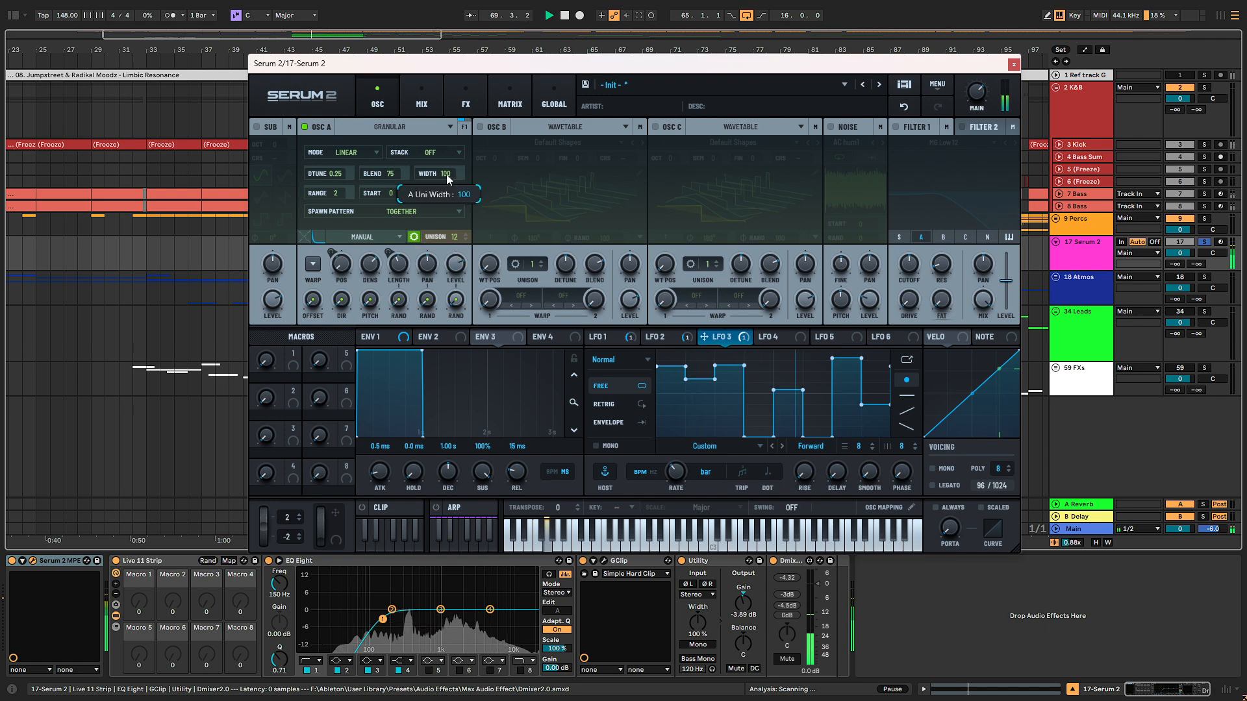
{"action": "left_click_drag", "start_coordinate": [447, 174], "coordinate": [446, 216]}
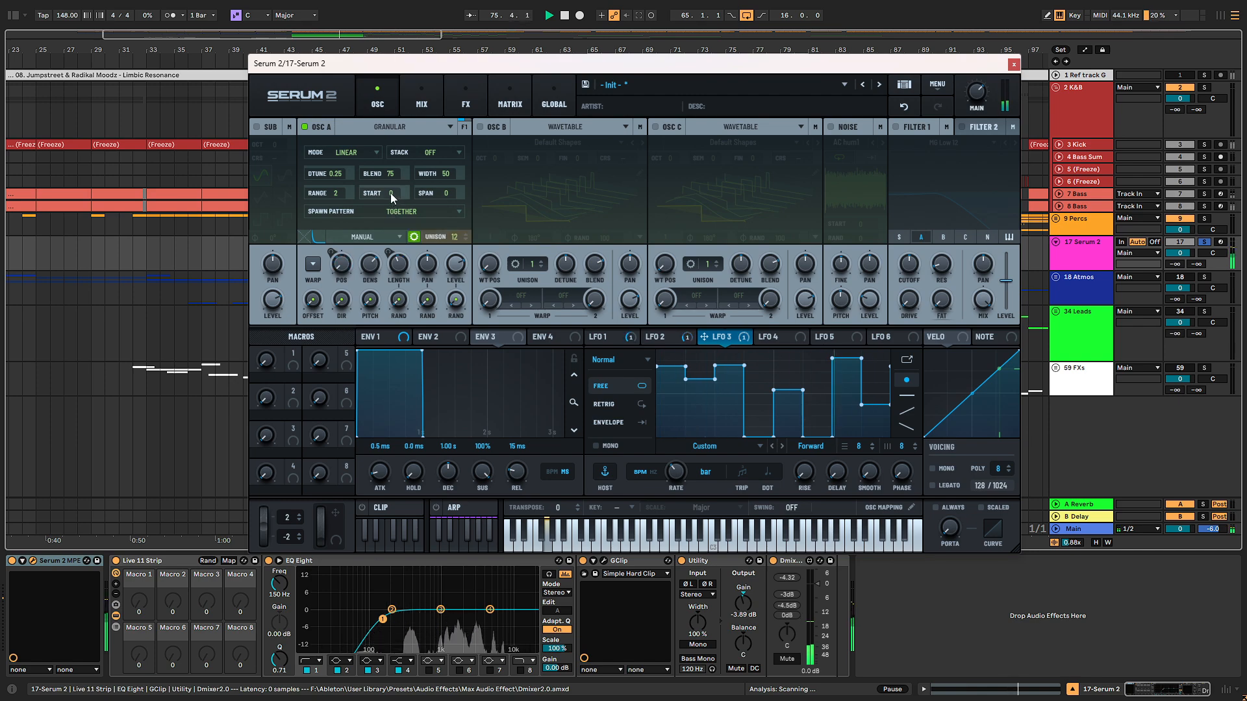
Step: Try oscillator A's unison Start at 100 during playback and return it to 0
{"action": "left_click_drag", "start_coordinate": [391, 193], "coordinate": [404, 59]}
{"action": "key", "text": "space"}
{"action": "key", "text": "space"}
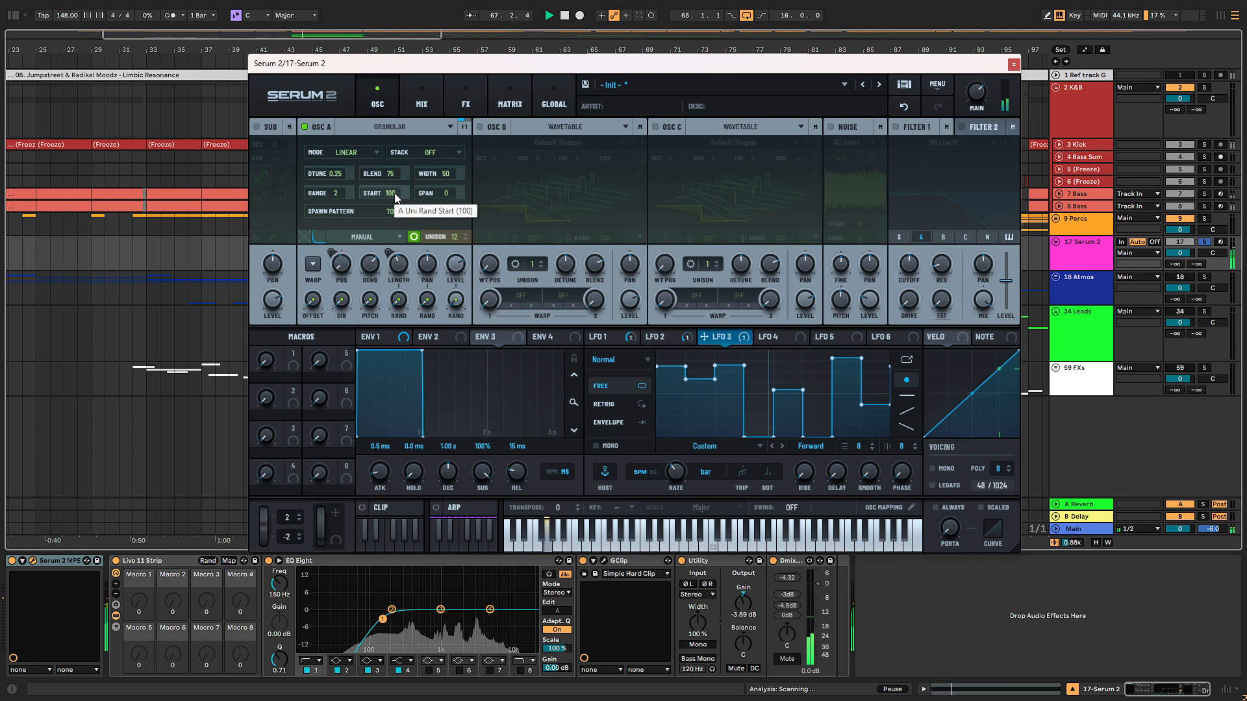
{"action": "left_click_drag", "start_coordinate": [395, 198], "coordinate": [389, 379]}
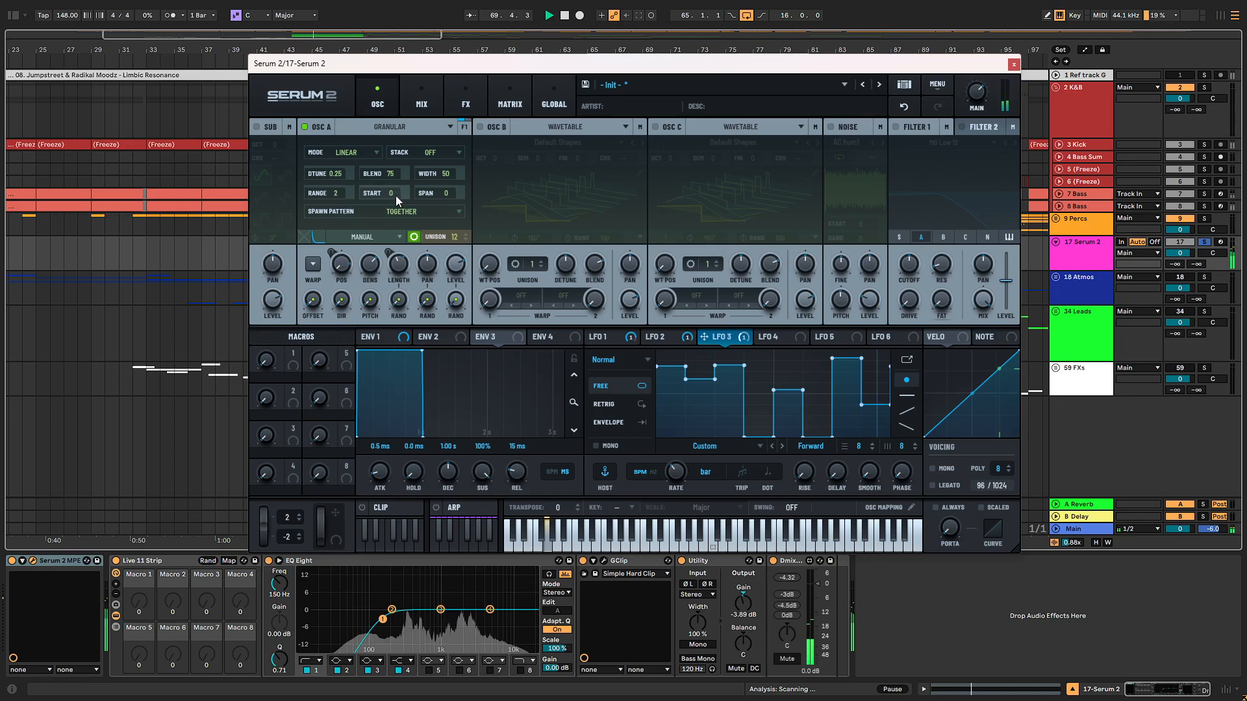
{"action": "left_click_drag", "start_coordinate": [395, 196], "coordinate": [404, 57]}
{"action": "left_click_drag", "start_coordinate": [397, 191], "coordinate": [409, 346]}
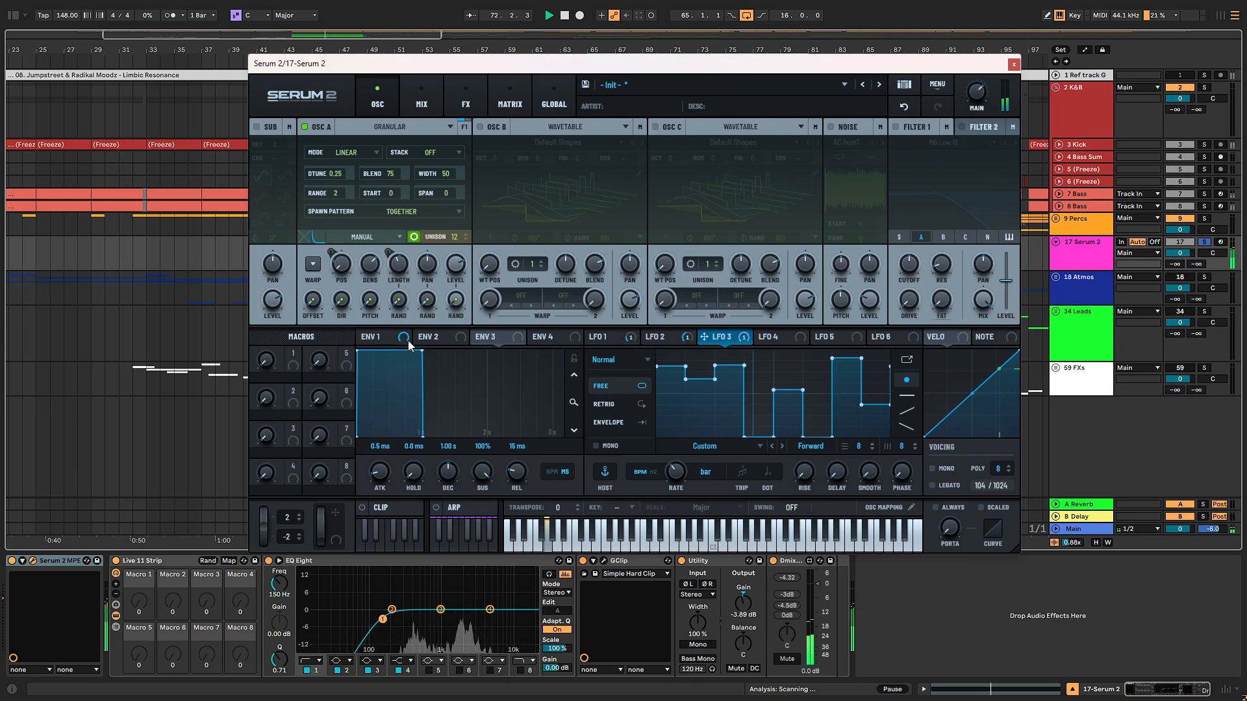
{"action": "key", "text": "space"}
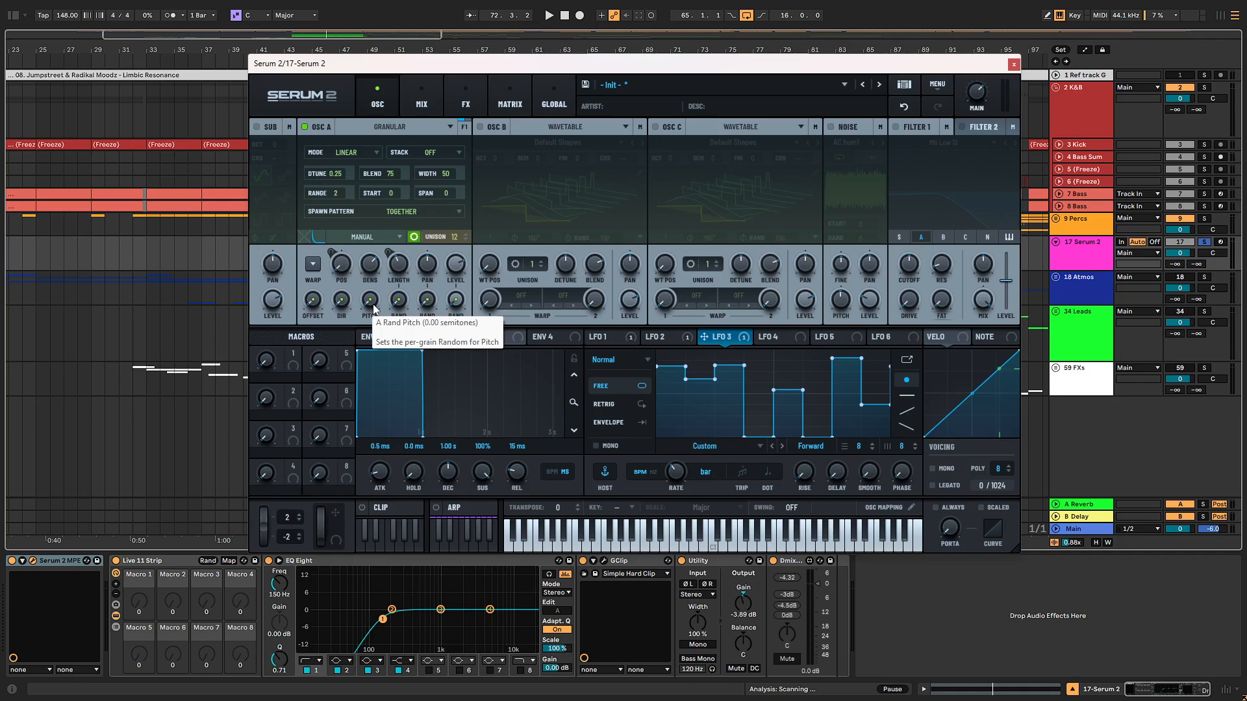
Step: Adjust oscillator A's per-grain random Pitch and set the grain window Amount to 39 during playback
{"action": "key", "text": "space"}
{"action": "left_click_drag", "start_coordinate": [374, 309], "coordinate": [381, 240]}
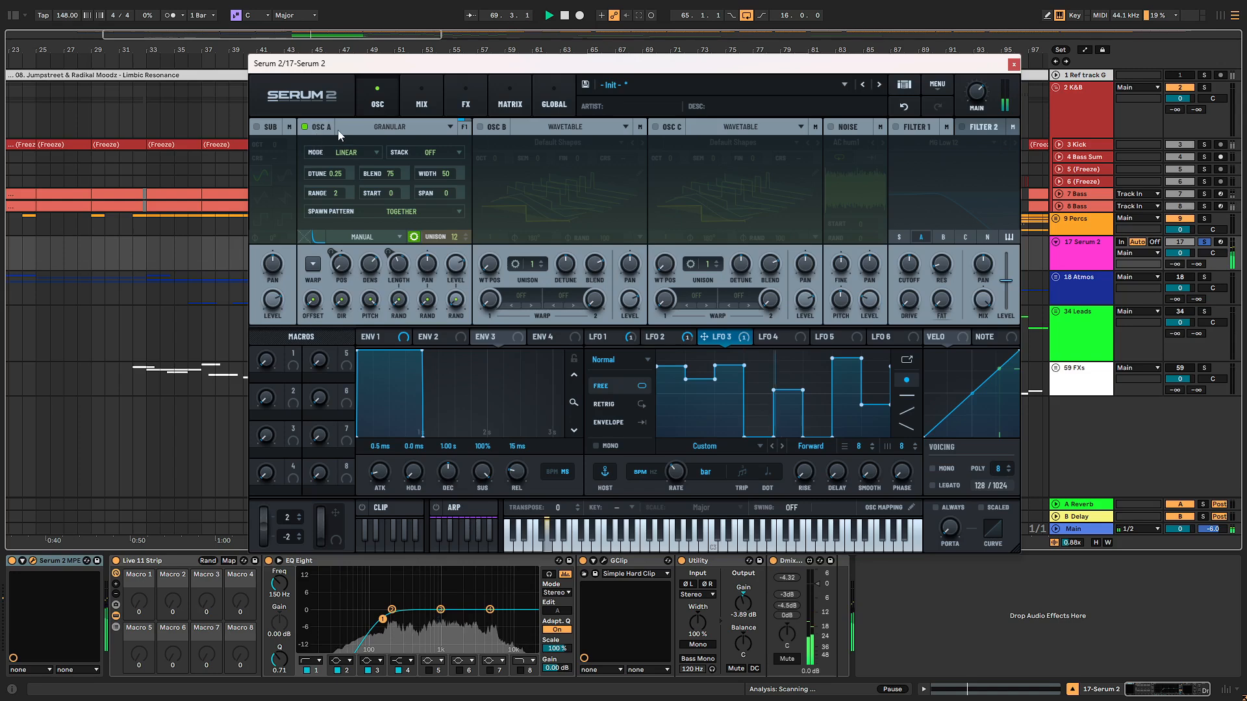
{"action": "left_click", "coordinate": [318, 237]}
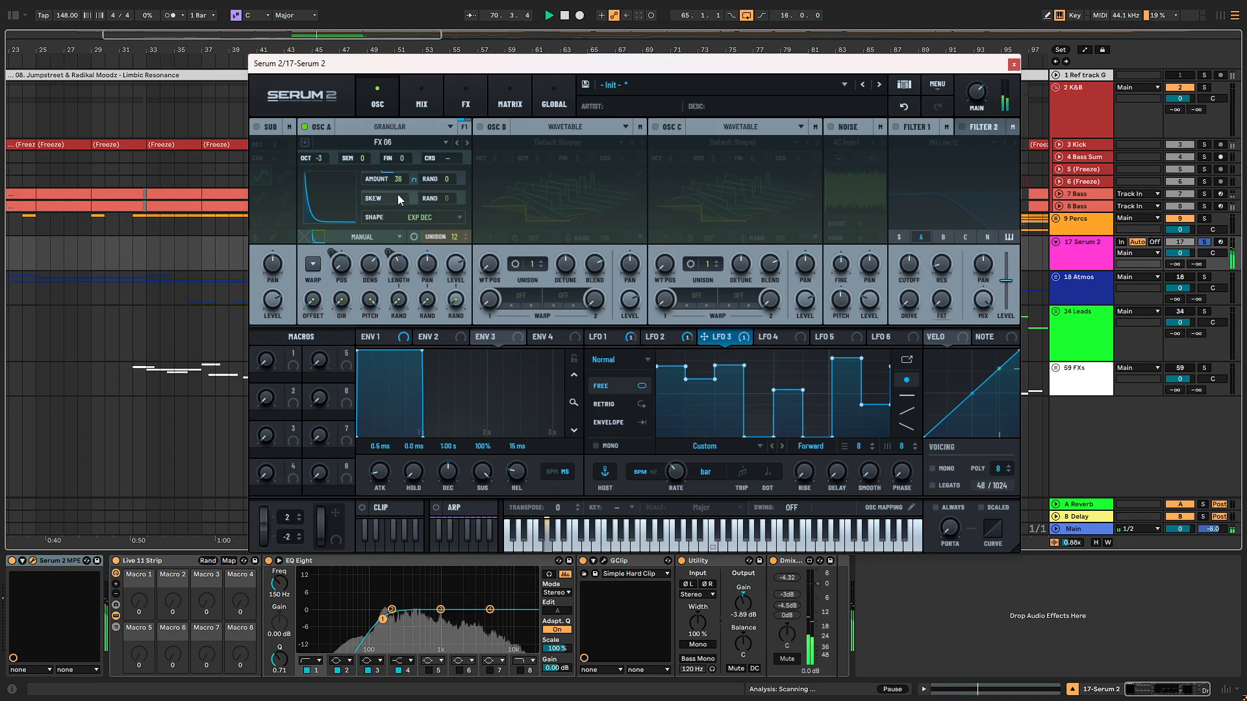
{"action": "left_click_drag", "start_coordinate": [403, 182], "coordinate": [405, 181]}
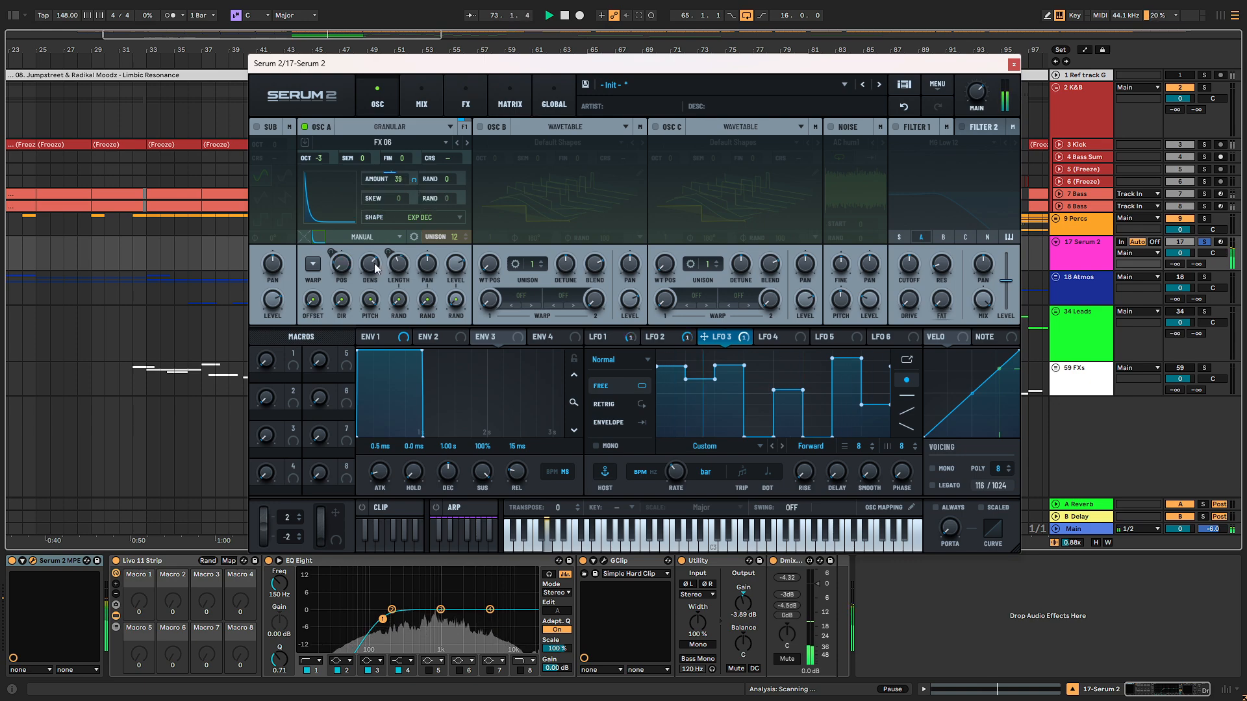
Step: Adjust oscillator A's per-grain random Dir and set its octave to -2 during playback
{"action": "mouse_move", "coordinate": [341, 300]}
{"action": "left_mouse_down"}
{"action": "mouse_move", "coordinate": [344, 266]}
{"action": "mouse_move", "coordinate": [336, 286]}
{"action": "left_mouse_up"}
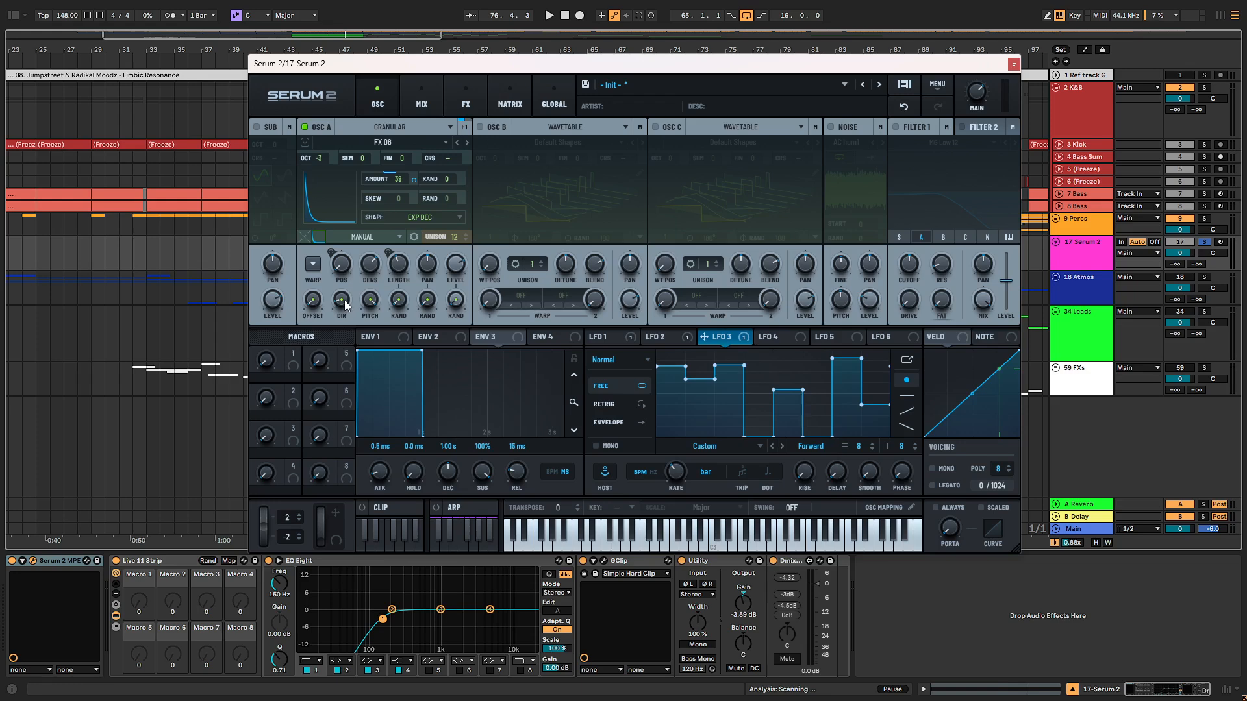
{"action": "key", "text": "space"}
{"action": "left_click_drag", "start_coordinate": [321, 158], "coordinate": [325, 137]}
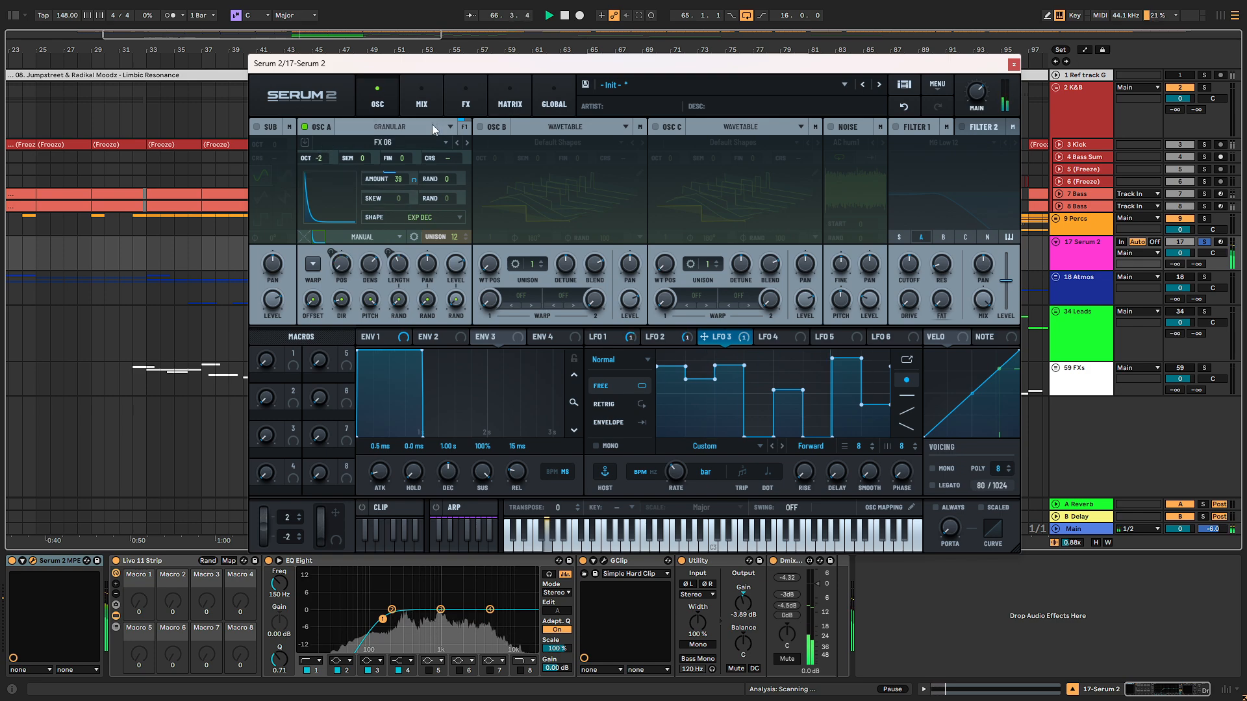
Step: Set the multiband compressor's Attack to 112.4, Release to 578.4 and X-Low to 250, and stop playback
{"action": "left_click", "coordinate": [442, 104]}
{"action": "left_click", "coordinate": [465, 101]}
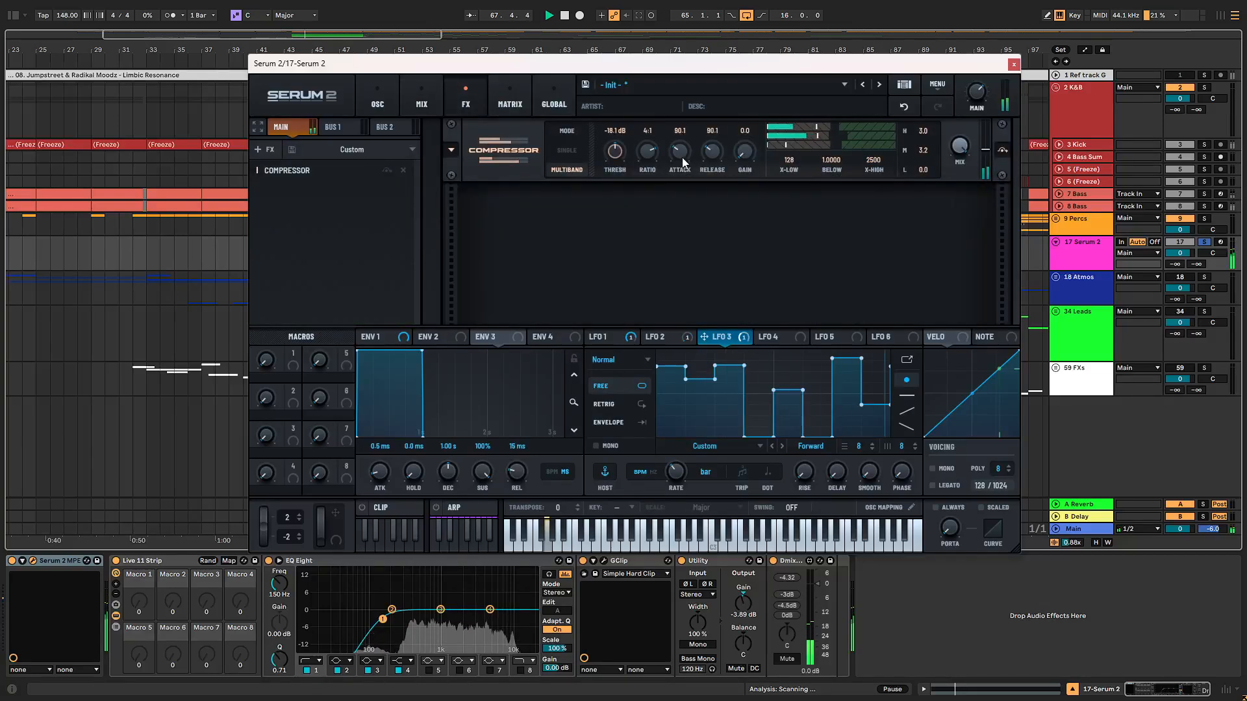
{"action": "mouse_move", "coordinate": [682, 154]}
{"action": "left_click_drag", "start_coordinate": [681, 153], "coordinate": [731, 97]}
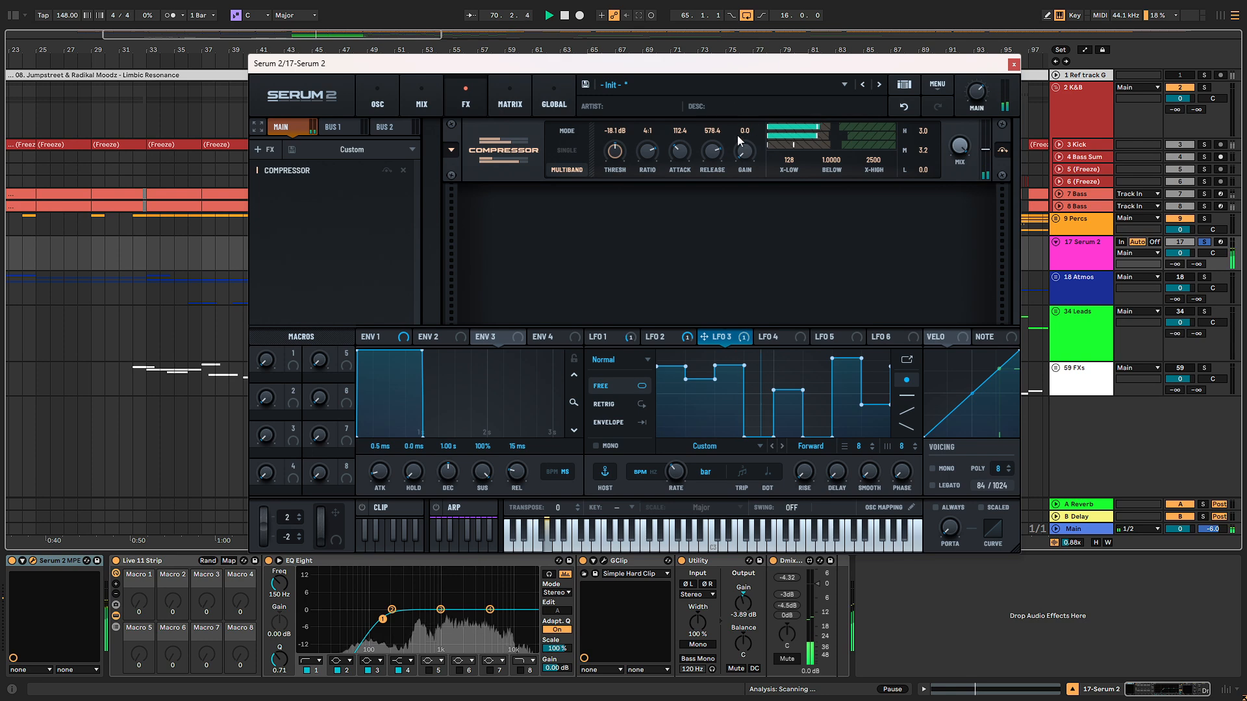
{"action": "left_click_drag", "start_coordinate": [794, 166], "coordinate": [800, 144]}
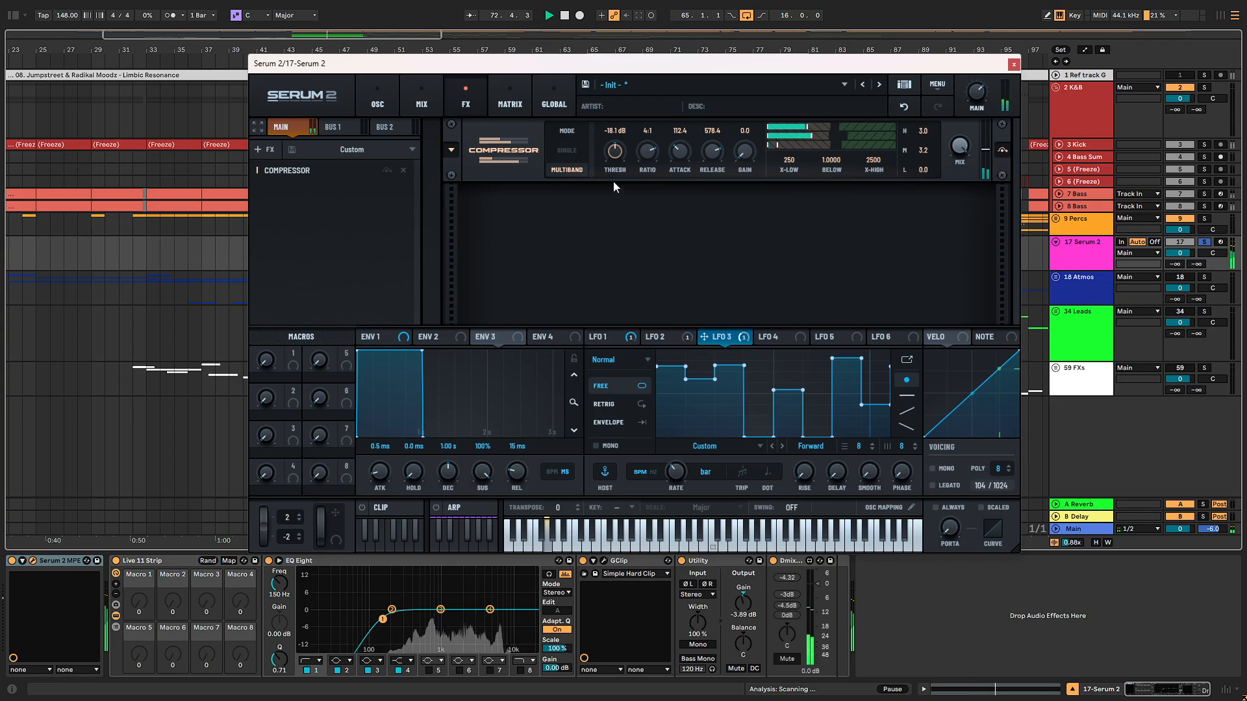
{"action": "key", "text": "space"}
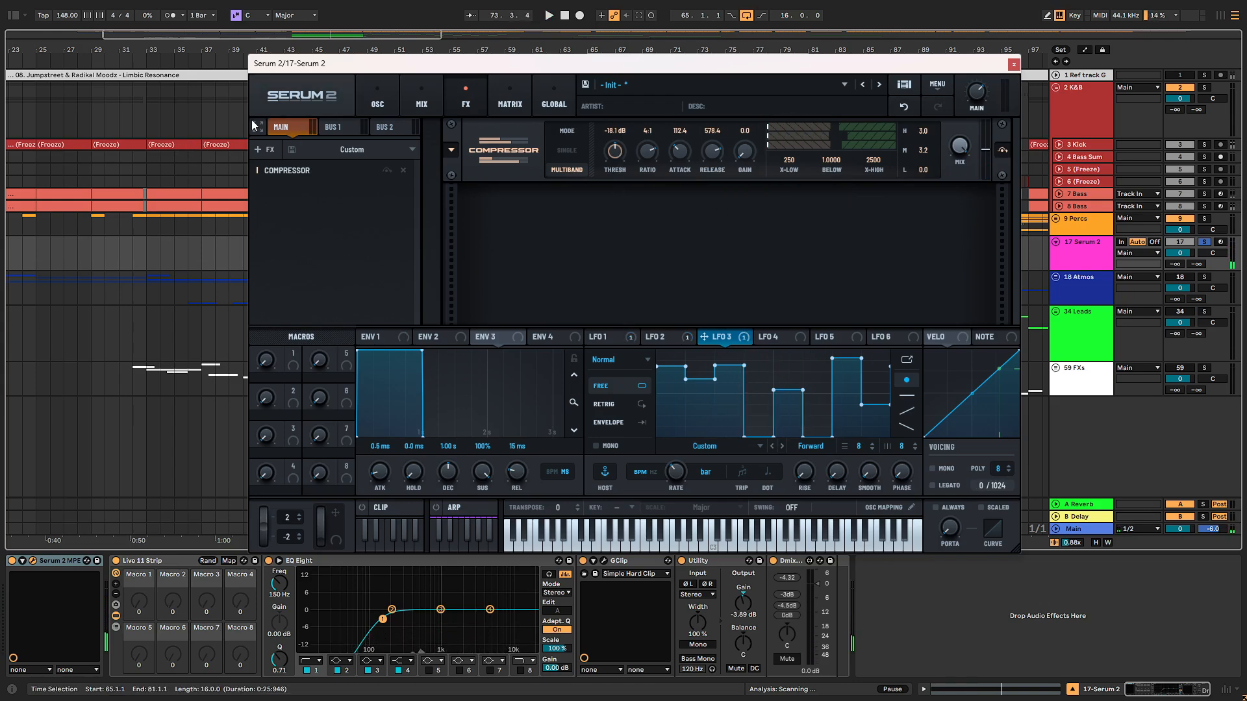
Step: Add a Convolve effect to the main chain and load the factory Short impulse L90 Hall - Small Church
{"action": "left_click", "coordinate": [259, 150]}
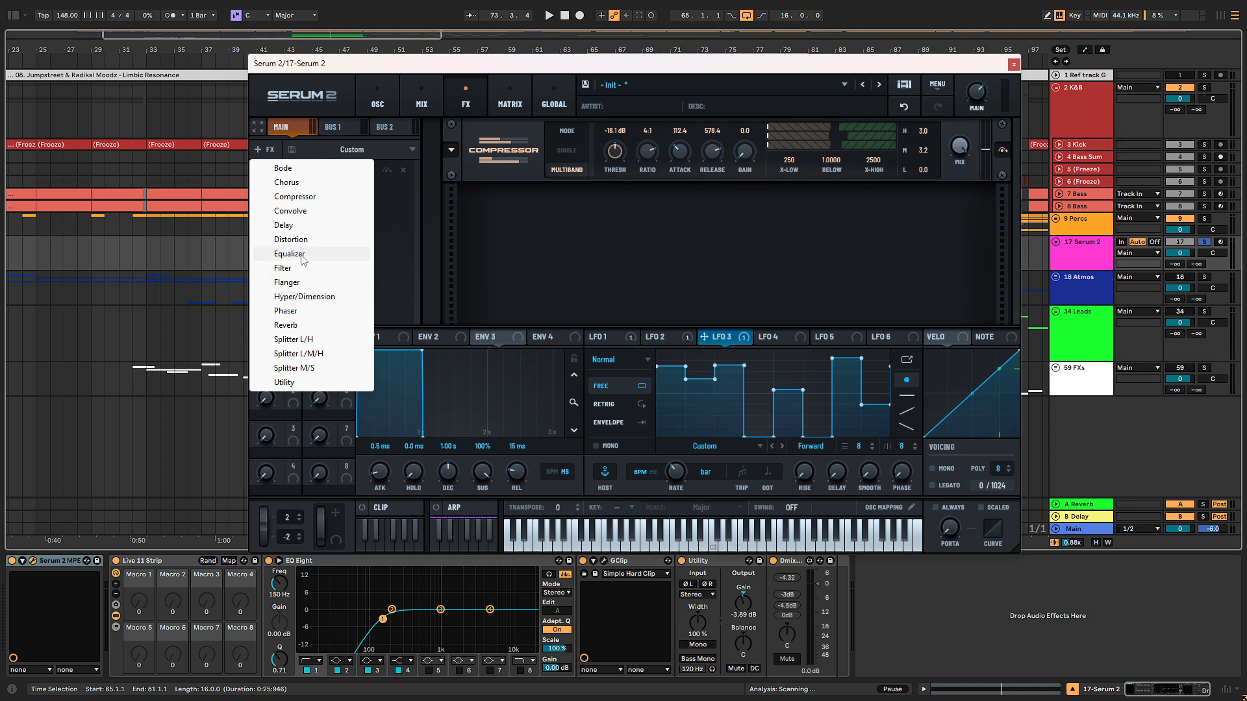
{"action": "left_click", "coordinate": [290, 211]}
{"action": "left_click", "coordinate": [583, 201]}
{"action": "mouse_move", "coordinate": [587, 239]}
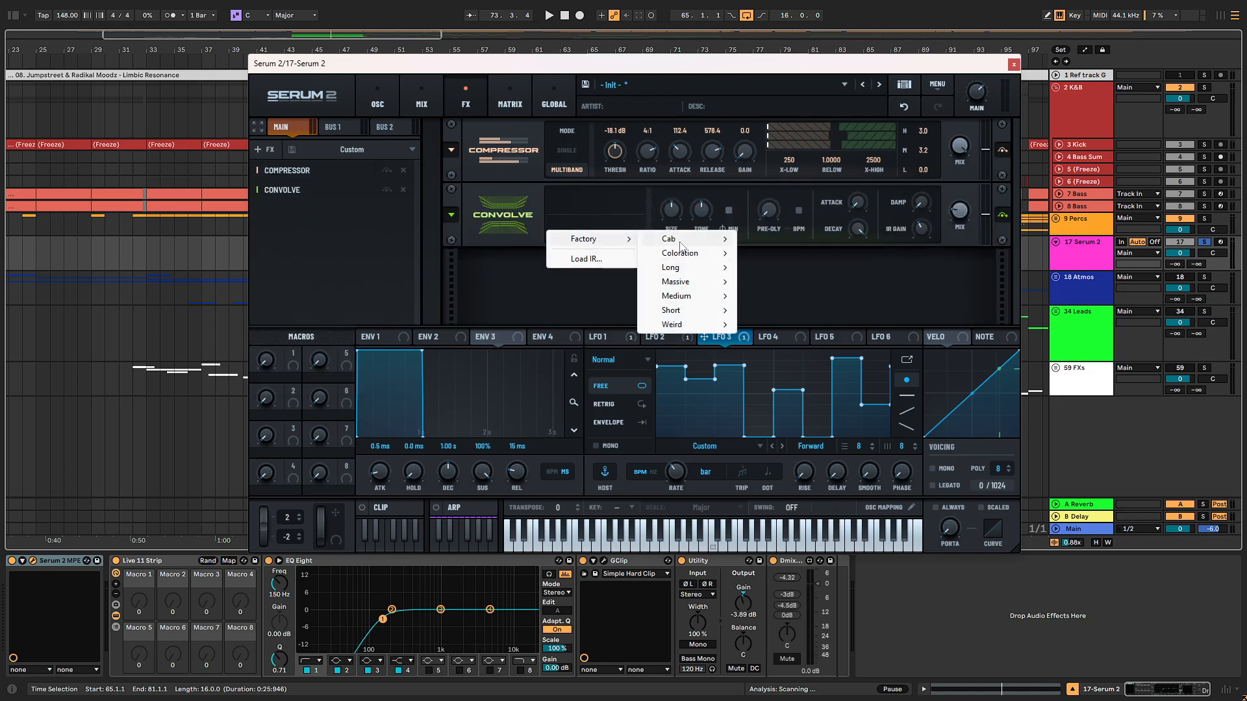
{"action": "mouse_move", "coordinate": [699, 316]}
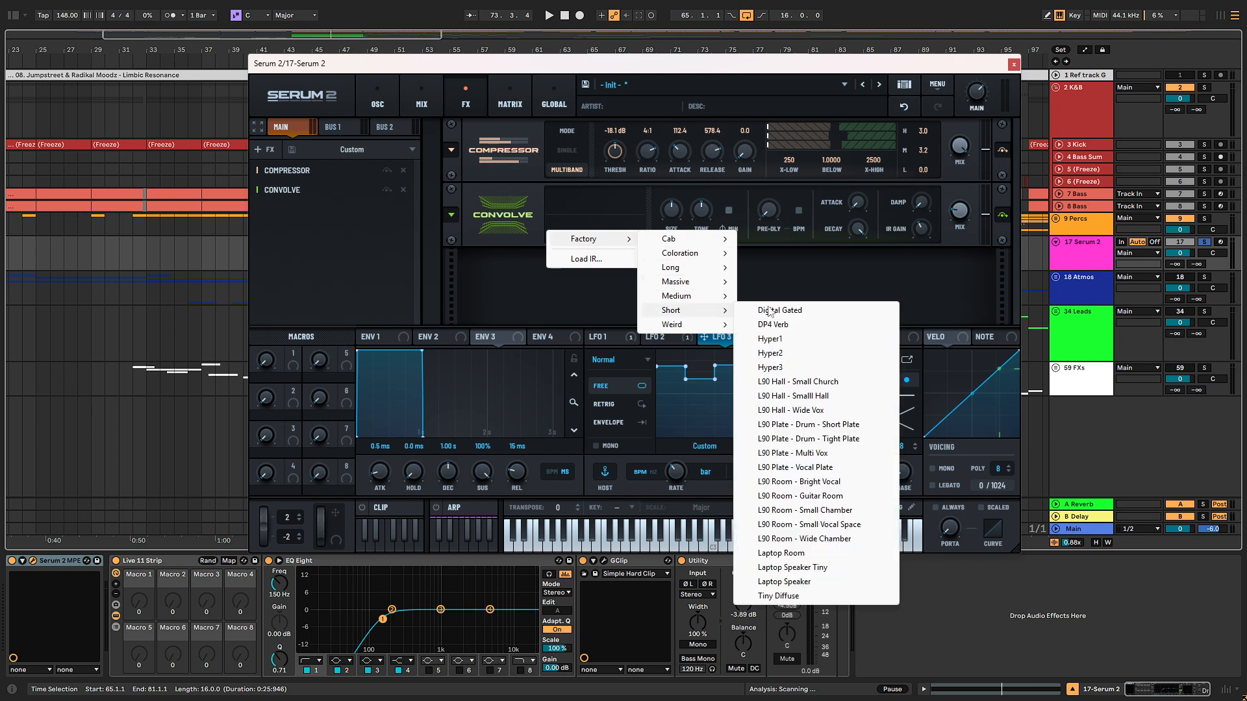
{"action": "left_click", "coordinate": [817, 383]}
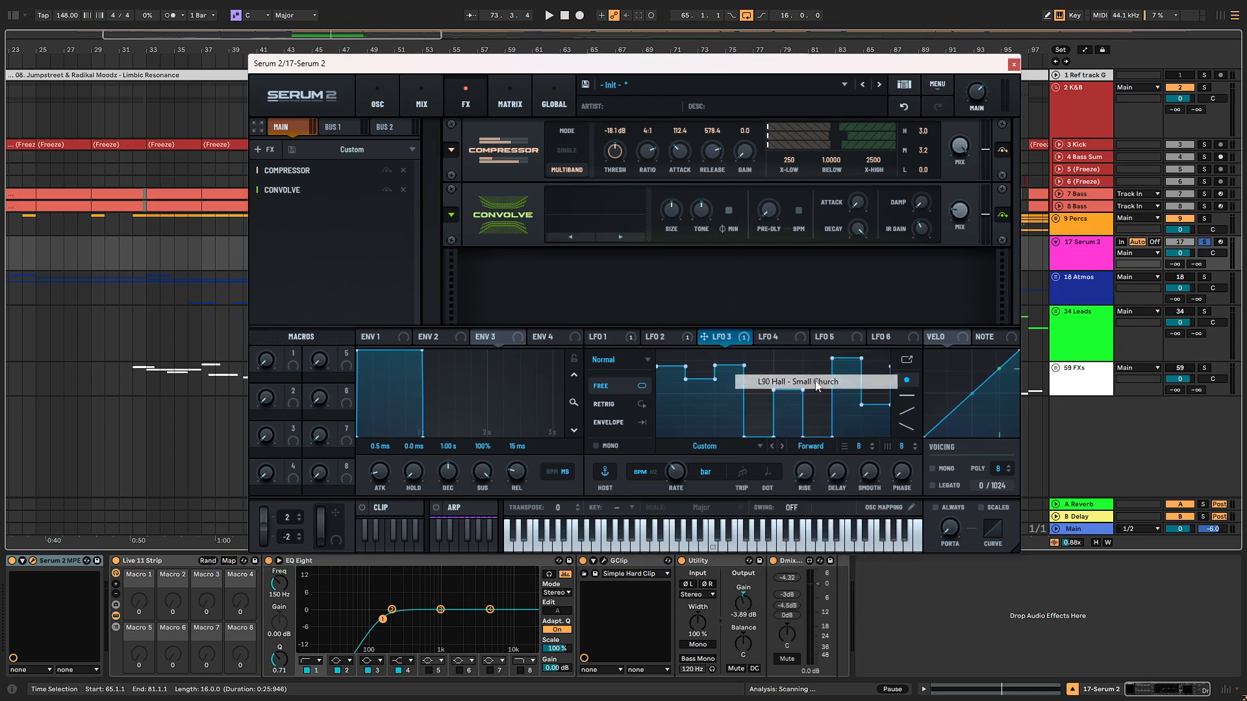
Step: Lower the Convolve effect's Decay and Mix during playback, and stop playback
{"action": "key", "text": "space"}
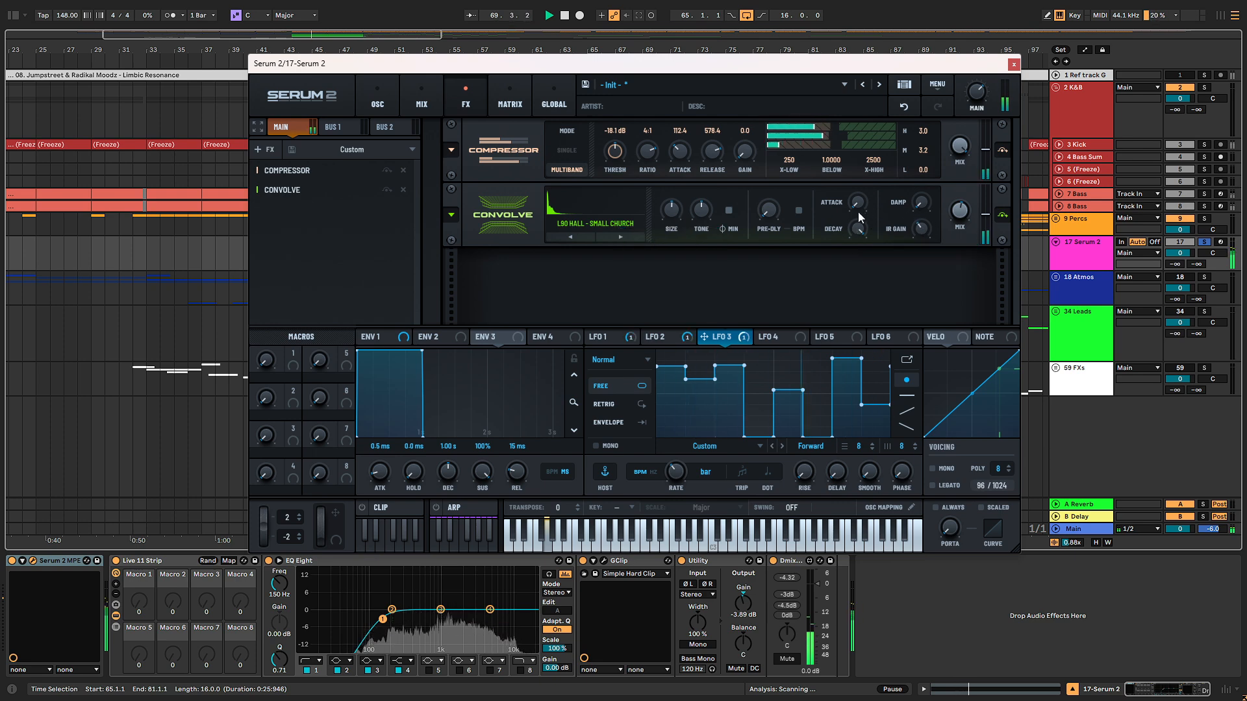
{"action": "left_click_drag", "start_coordinate": [858, 227], "coordinate": [847, 299]}
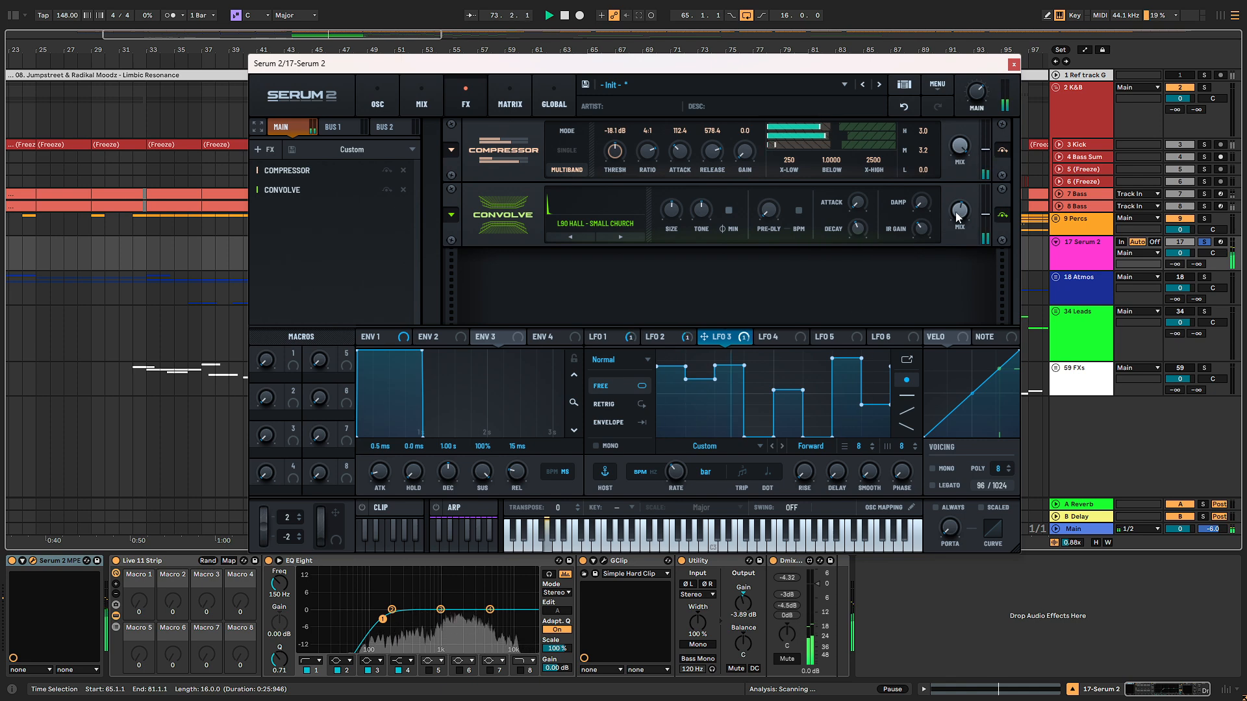
{"action": "left_click_drag", "start_coordinate": [957, 211], "coordinate": [952, 235]}
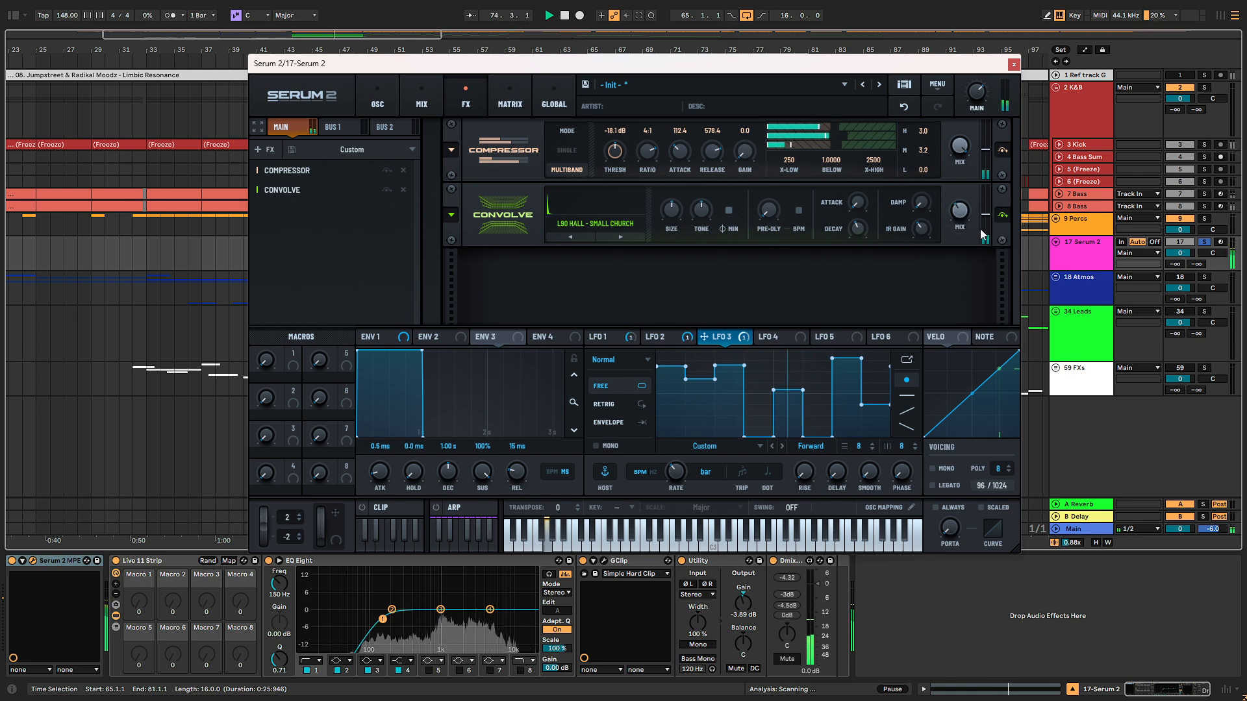
{"action": "key", "text": "space"}
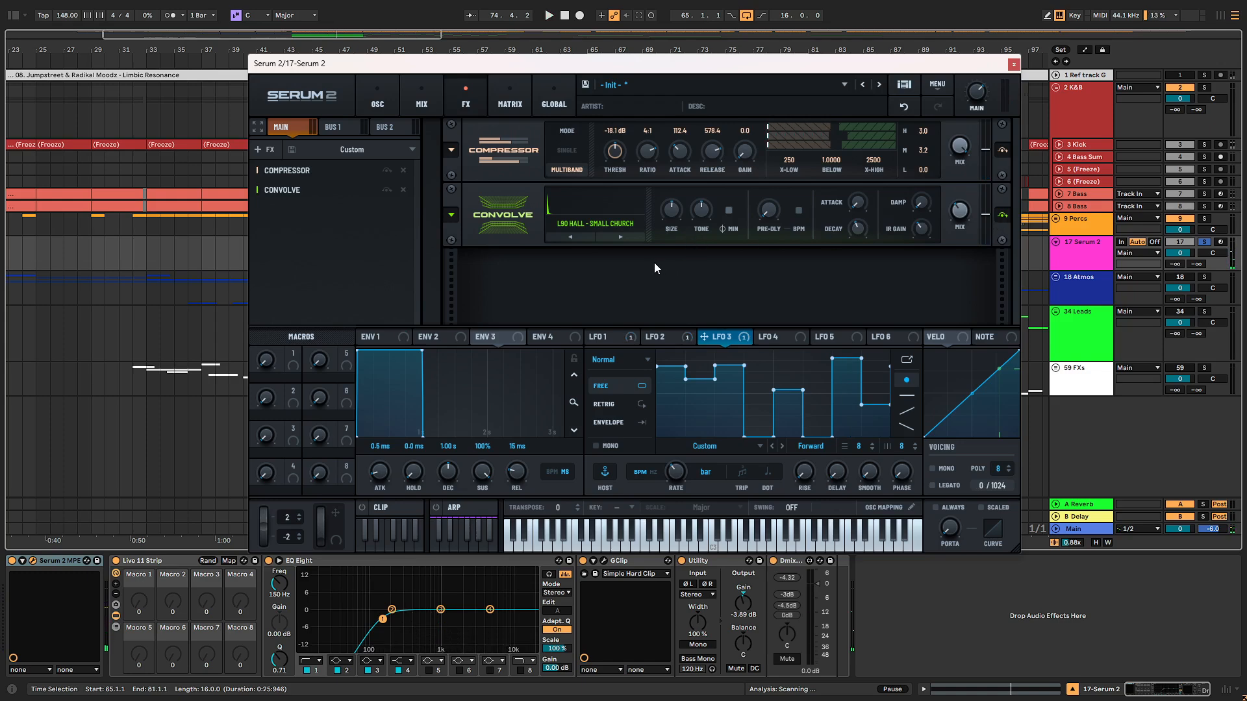
Step: Start playback and add a Phaser effect to the main chain below the Convolve
{"action": "key", "text": "space"}
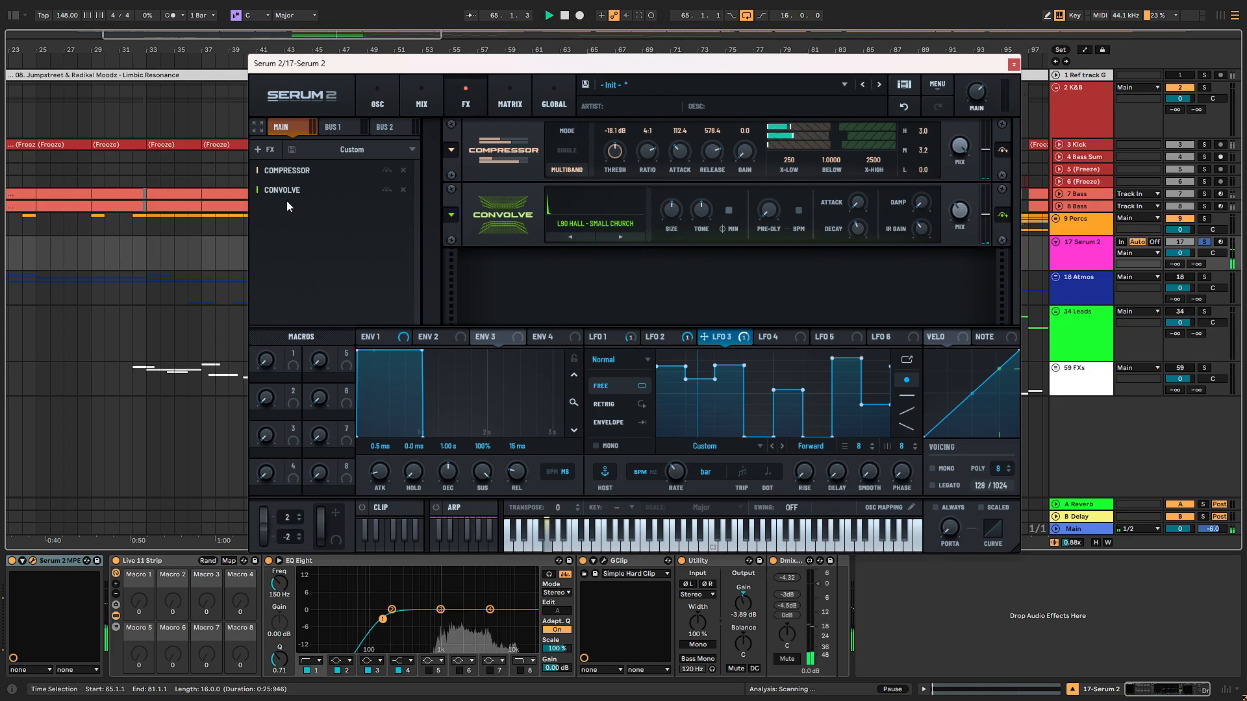
{"action": "right_click", "coordinate": [294, 205]}
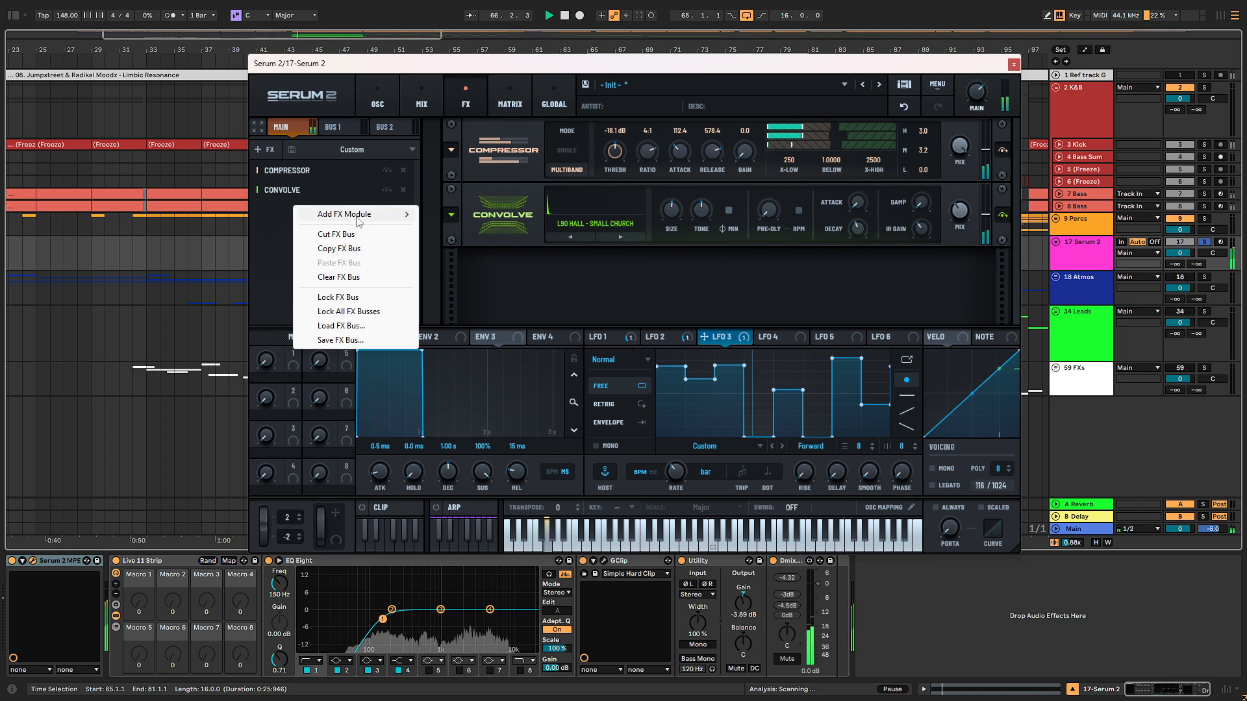
{"action": "mouse_move", "coordinate": [358, 218]}
{"action": "left_click", "coordinate": [269, 150]}
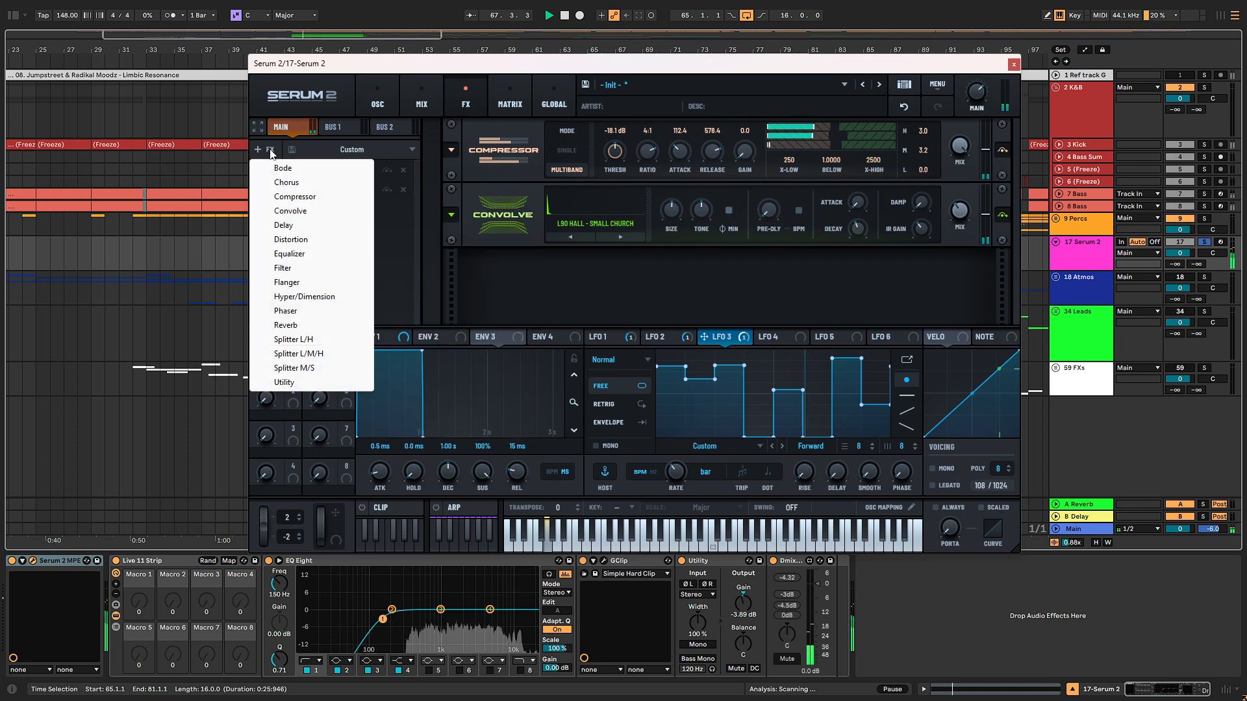
{"action": "left_click", "coordinate": [393, 259]}
{"action": "right_click", "coordinate": [348, 223]}
{"action": "mouse_move", "coordinate": [356, 230]}
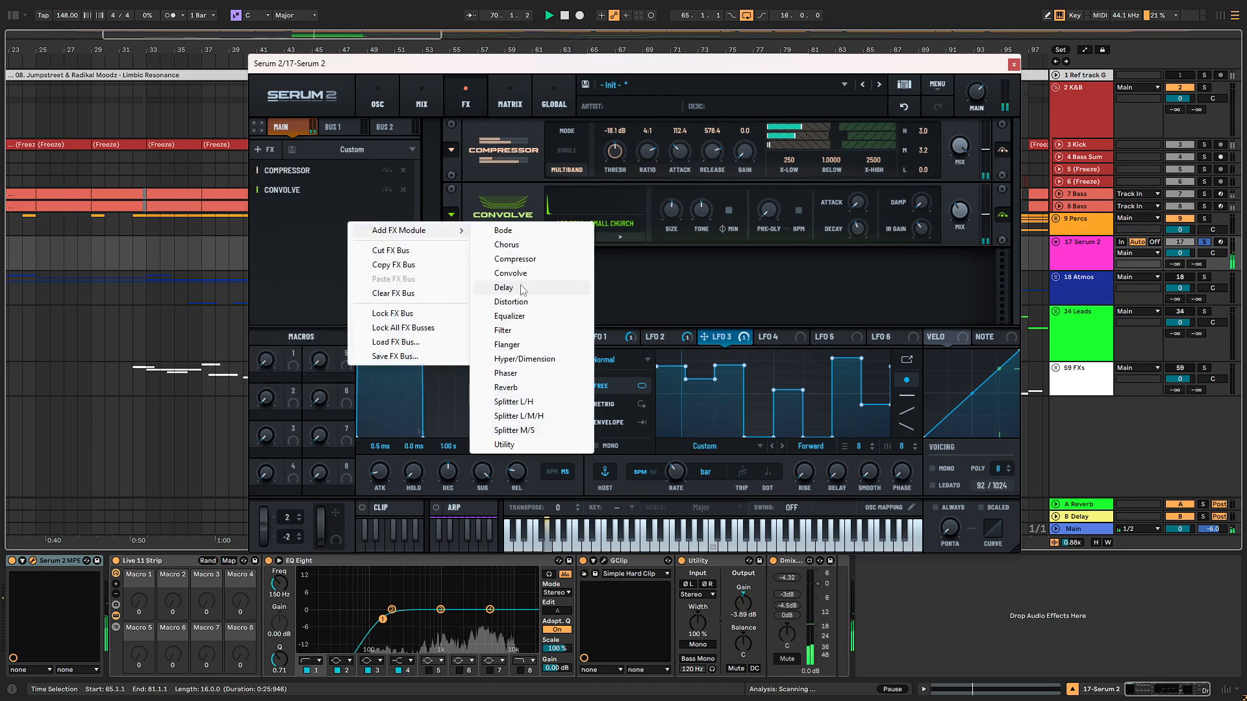
{"action": "left_click", "coordinate": [534, 374]}
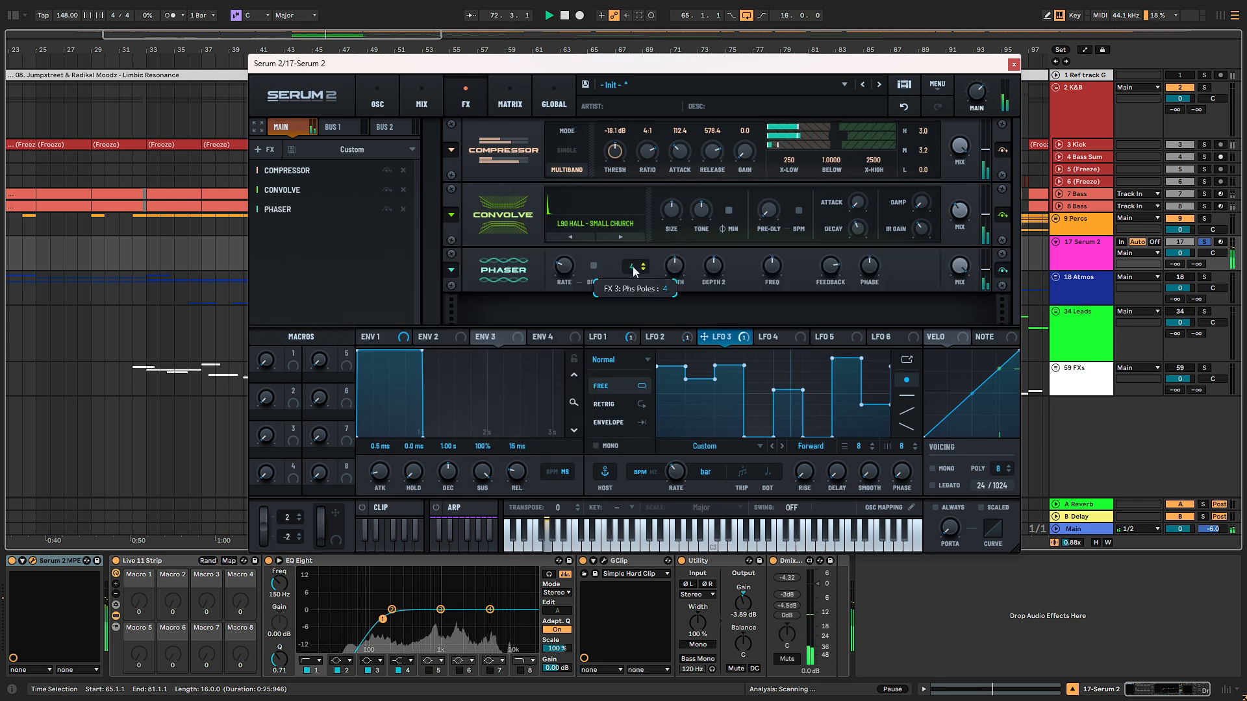
Step: Set the Phaser's Poles to 18, lower its Freq, and adjust Depth and Depth 2
{"action": "left_click_drag", "start_coordinate": [632, 266], "coordinate": [627, 114]}
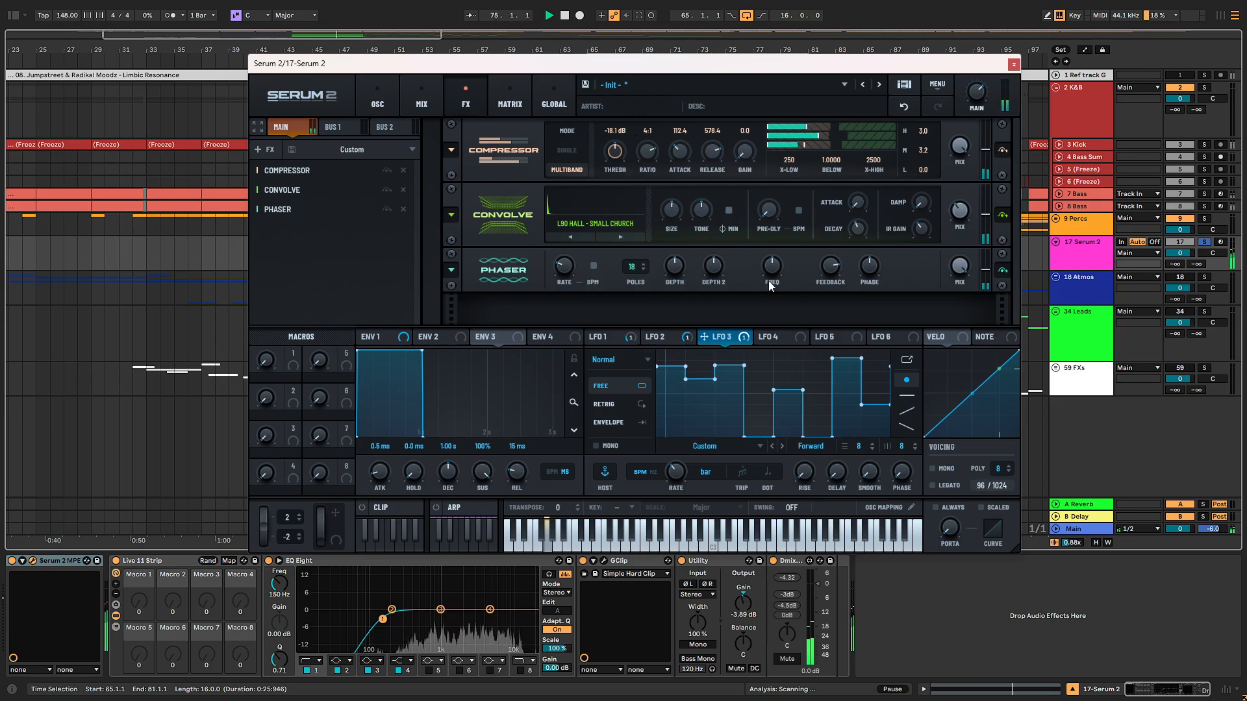
{"action": "mouse_move", "coordinate": [773, 270]}
{"action": "left_mouse_down"}
{"action": "mouse_move", "coordinate": [781, 240]}
{"action": "mouse_move", "coordinate": [758, 279]}
{"action": "left_mouse_up"}
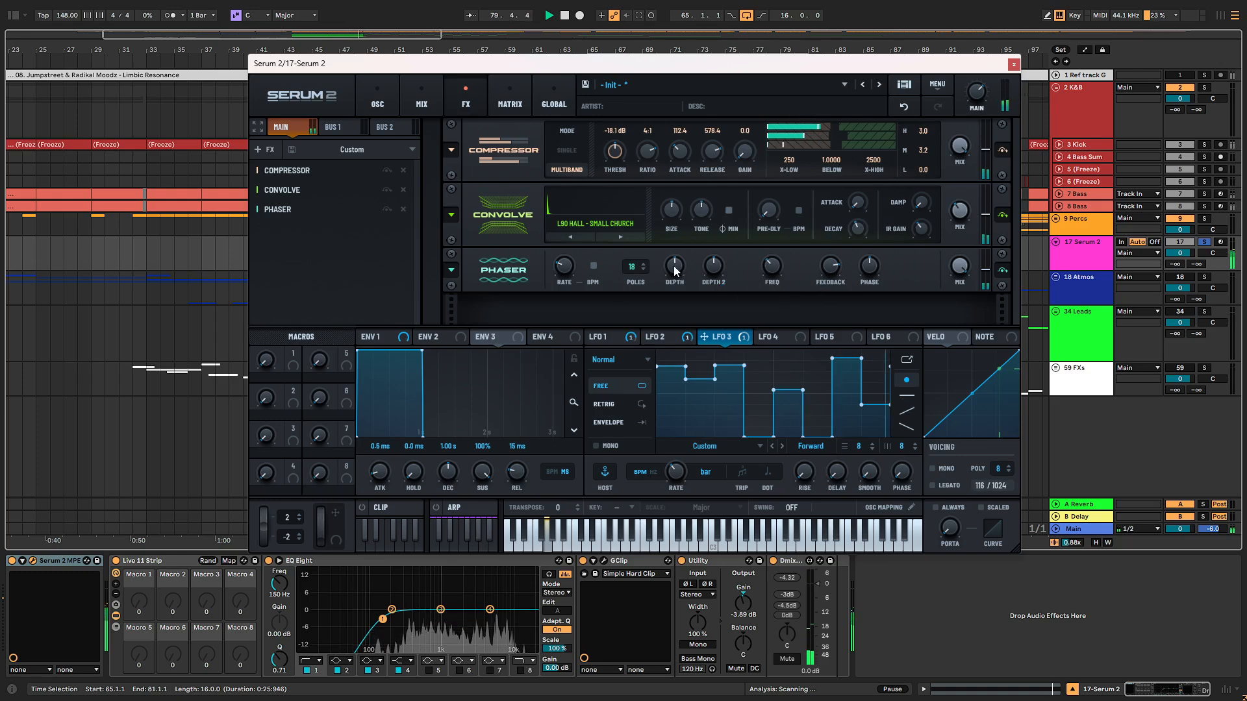
{"action": "left_click_drag", "start_coordinate": [674, 267], "coordinate": [670, 278]}
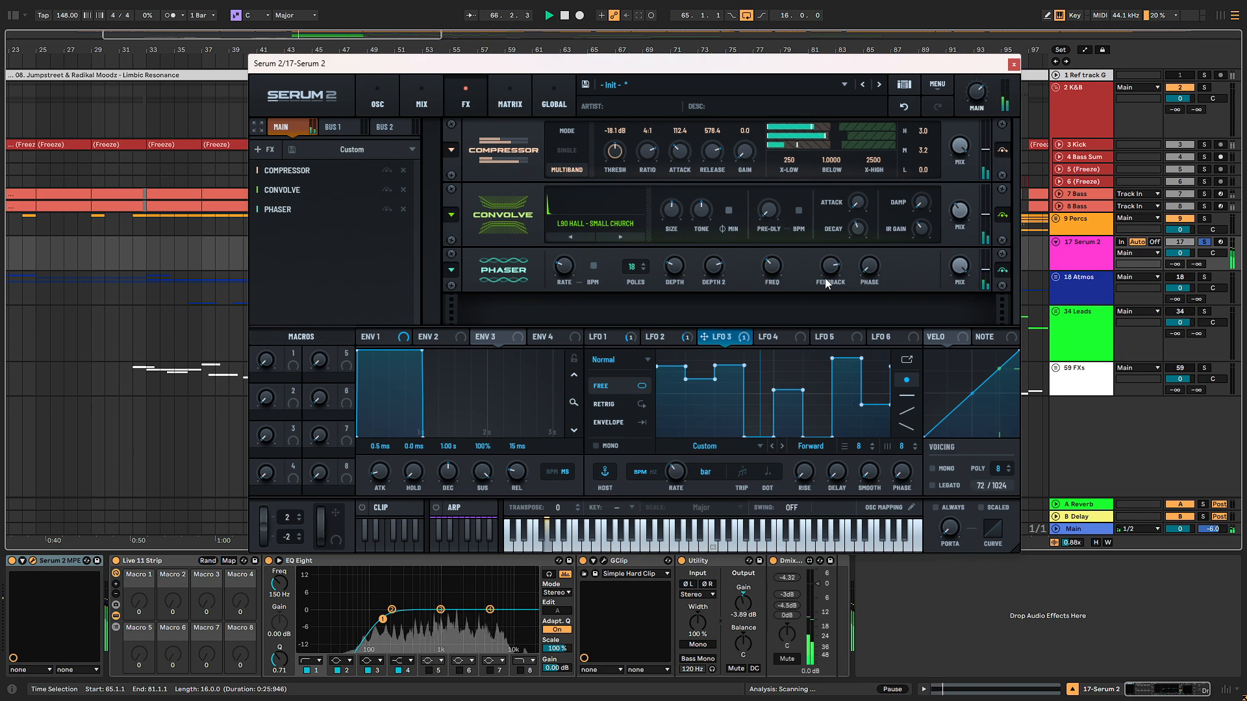
Step: Add a Delay effect to the main chain and move the Convolve effect to the end, after the Delay
{"action": "right_click", "coordinate": [284, 230]}
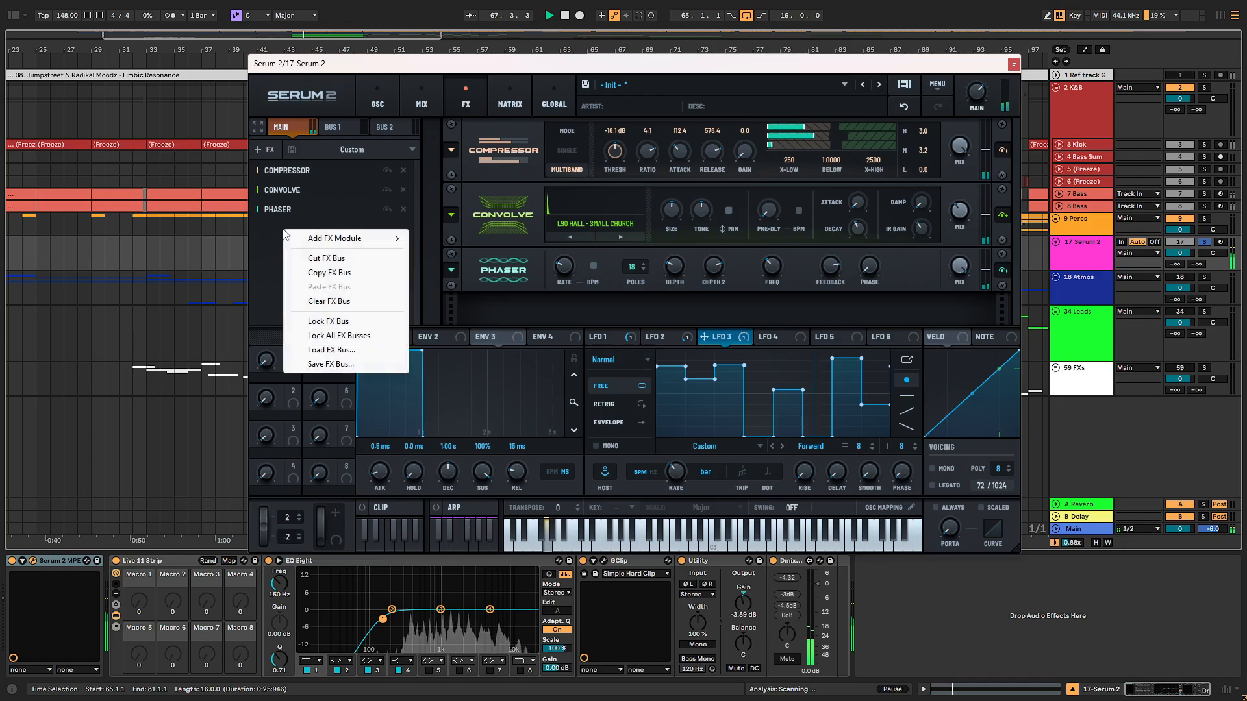
{"action": "mouse_move", "coordinate": [367, 238]}
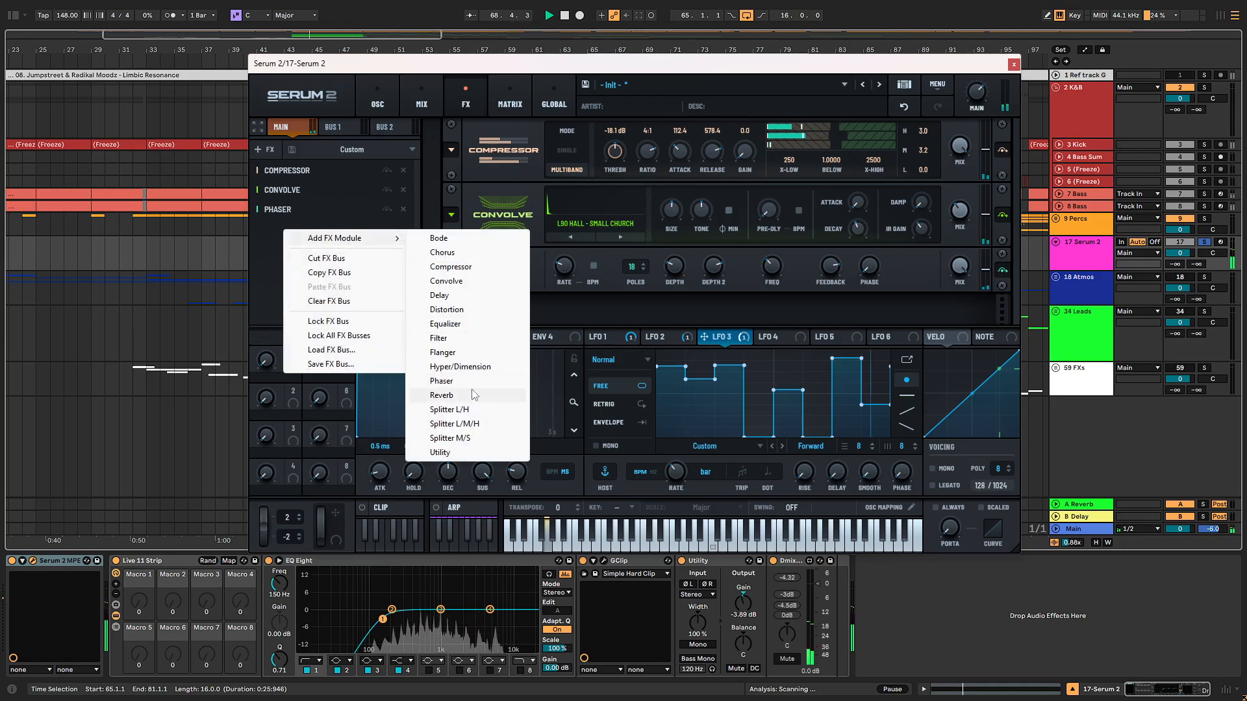
{"action": "left_click", "coordinate": [440, 295]}
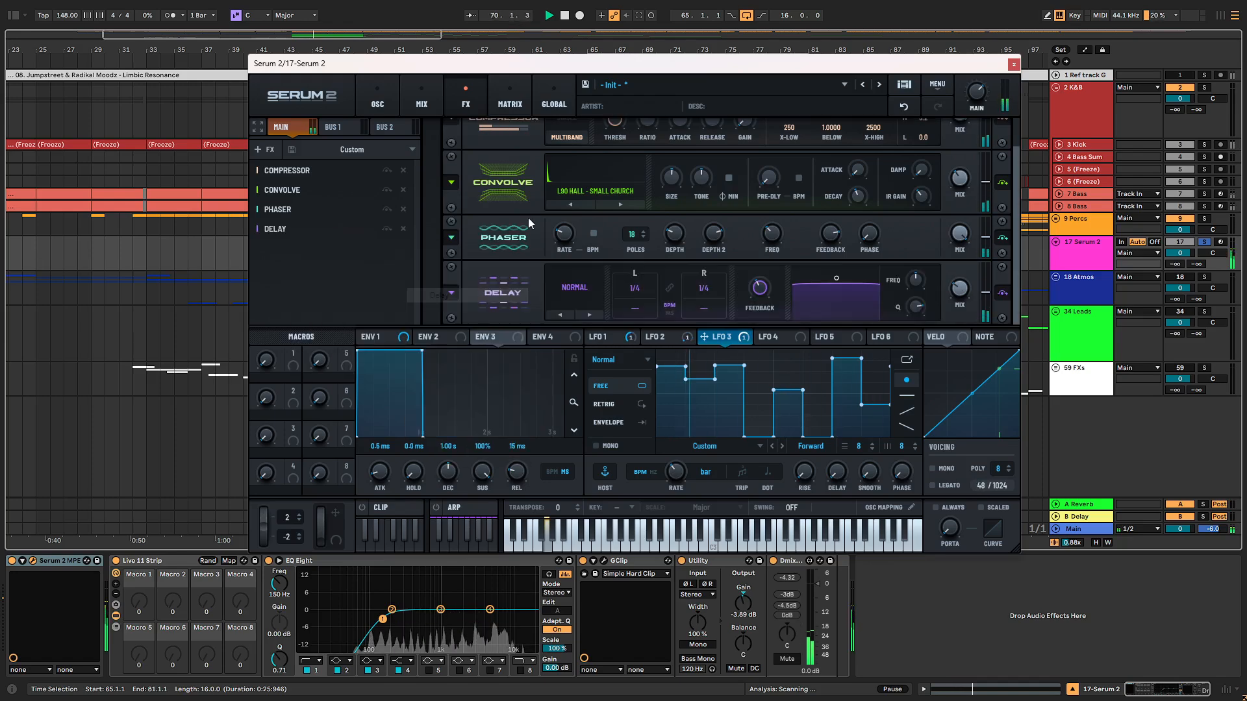
{"action": "left_click_drag", "start_coordinate": [466, 193], "coordinate": [498, 317]}
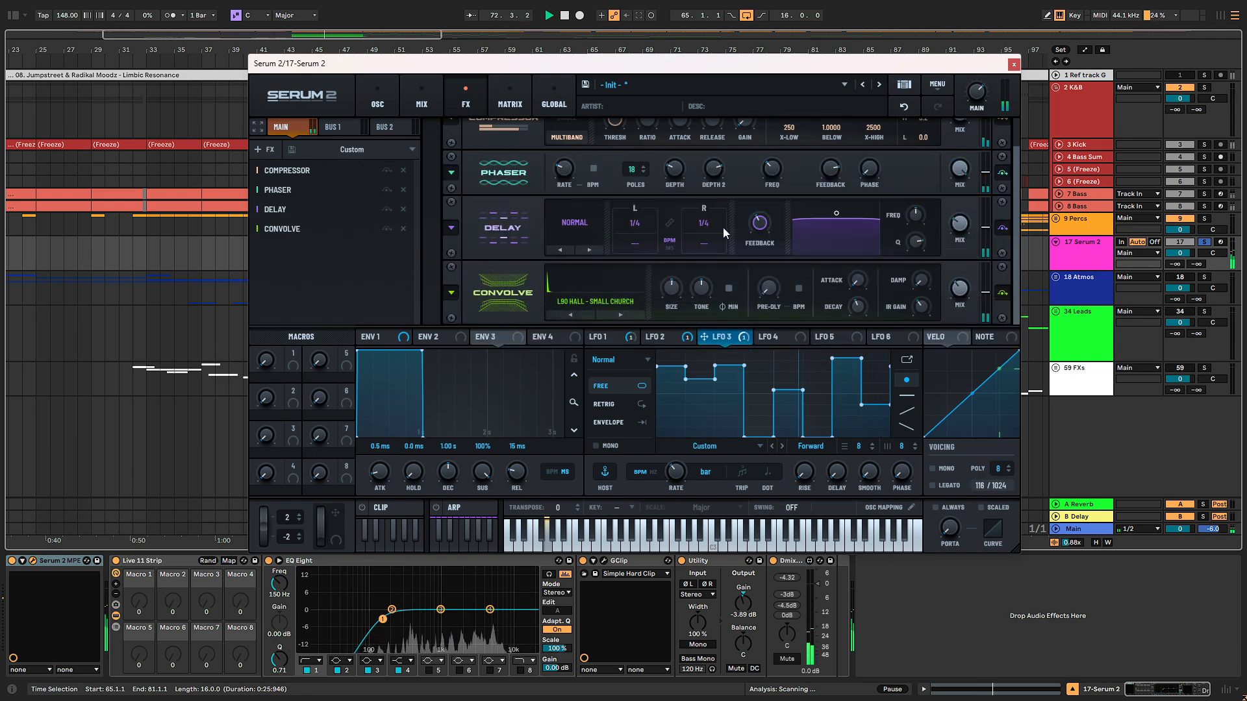
Step: Set the Delay to Ping-Pong mode with linked dotted 1/8 times on both channels
{"action": "left_click_drag", "start_coordinate": [722, 228], "coordinate": [719, 217]}
{"action": "left_click", "coordinate": [669, 223]}
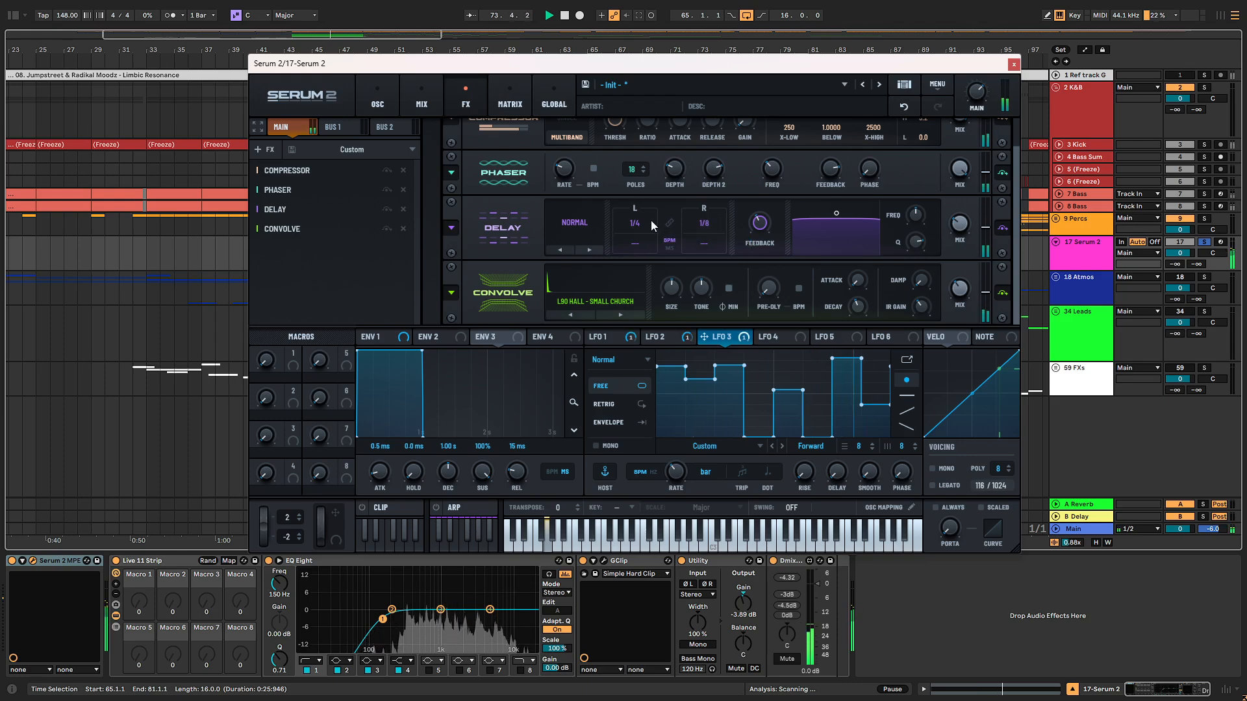
{"action": "scroll", "coordinate": [643, 234], "scroll_direction": "down", "scroll_amount": 1}
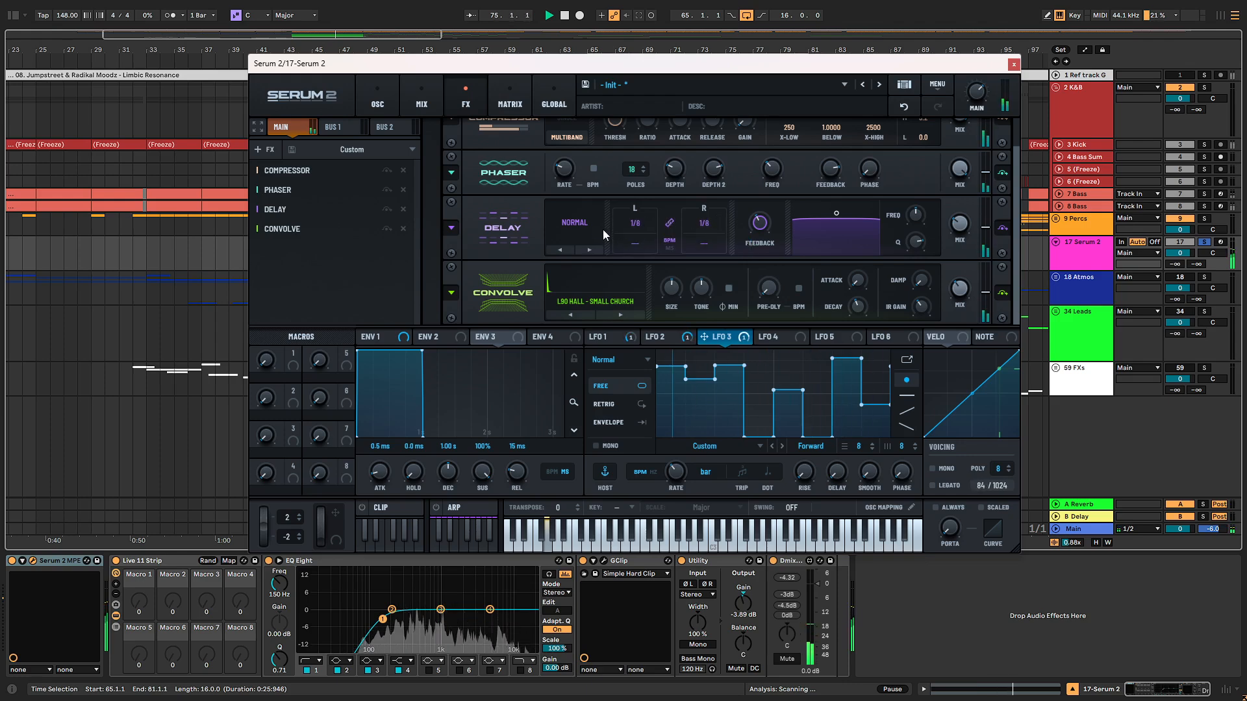
{"action": "left_click", "coordinate": [602, 229]}
{"action": "left_click", "coordinate": [591, 265]}
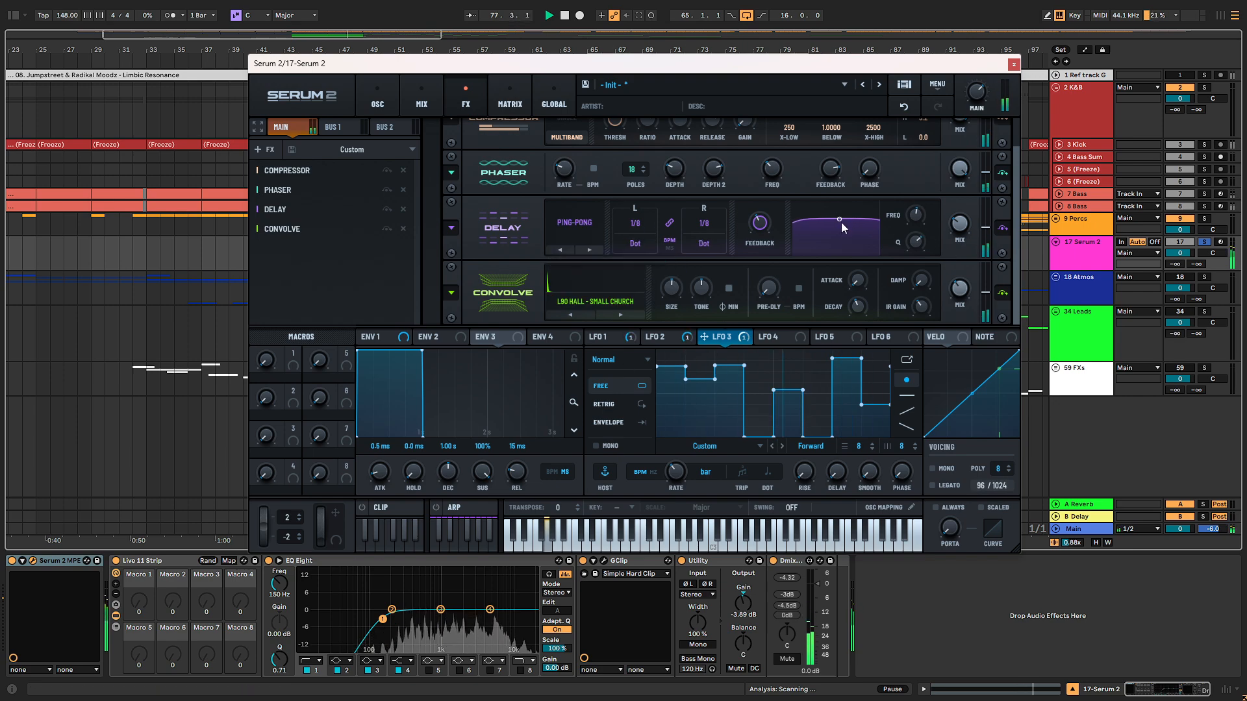
Step: Narrow the Delay's filter band, adjust its Mix and fine-tune the filter Freq during playback
{"action": "left_click_drag", "start_coordinate": [839, 220], "coordinate": [839, 244]}
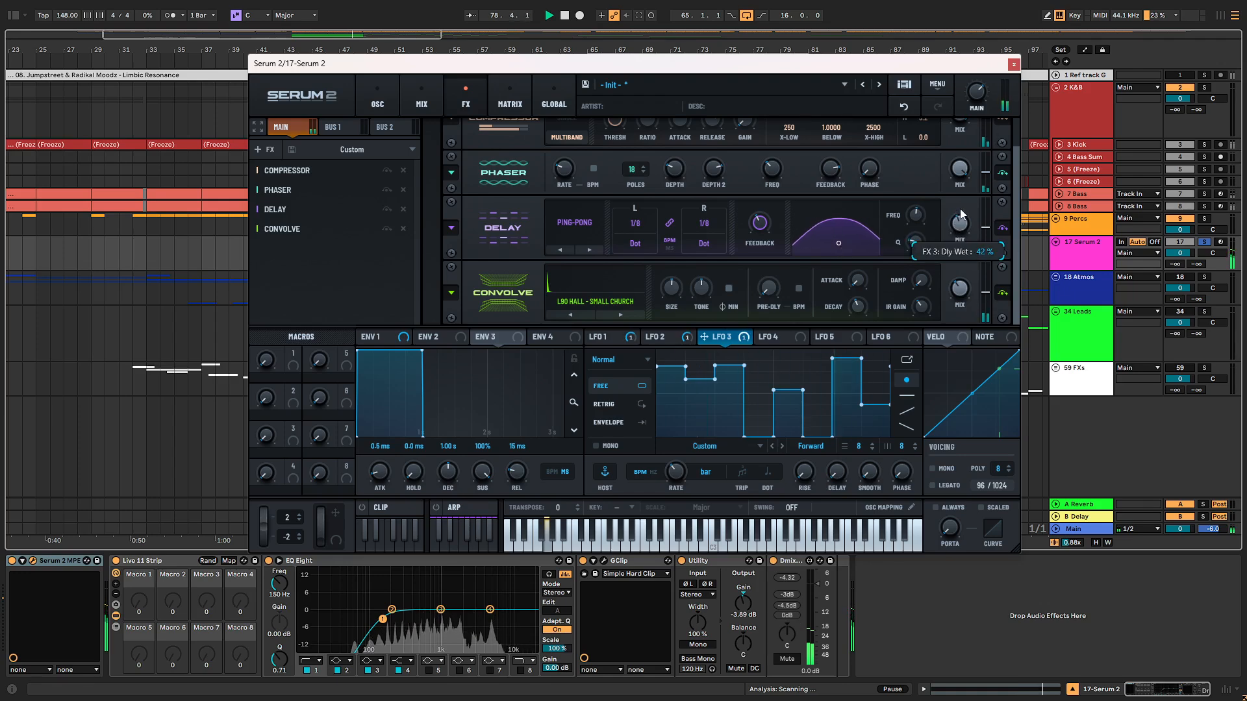
{"action": "key", "text": "space"}
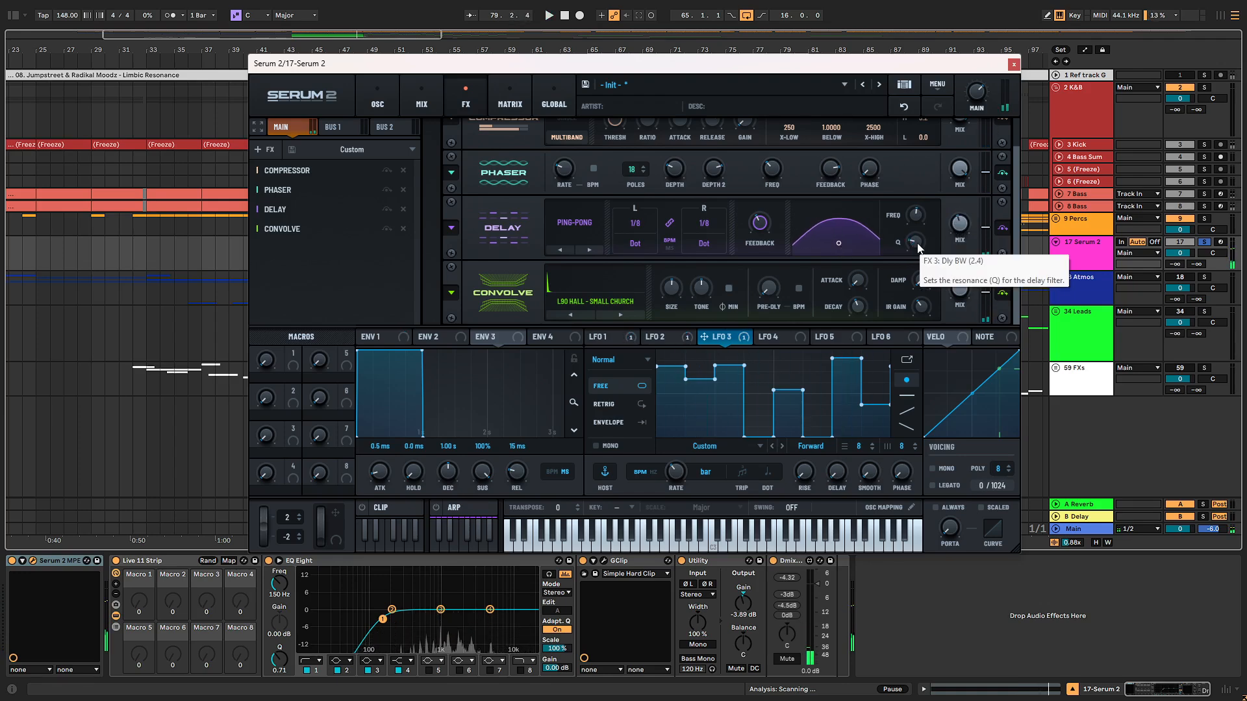
{"action": "scroll", "coordinate": [917, 247], "scroll_direction": "down", "scroll_amount": 3}
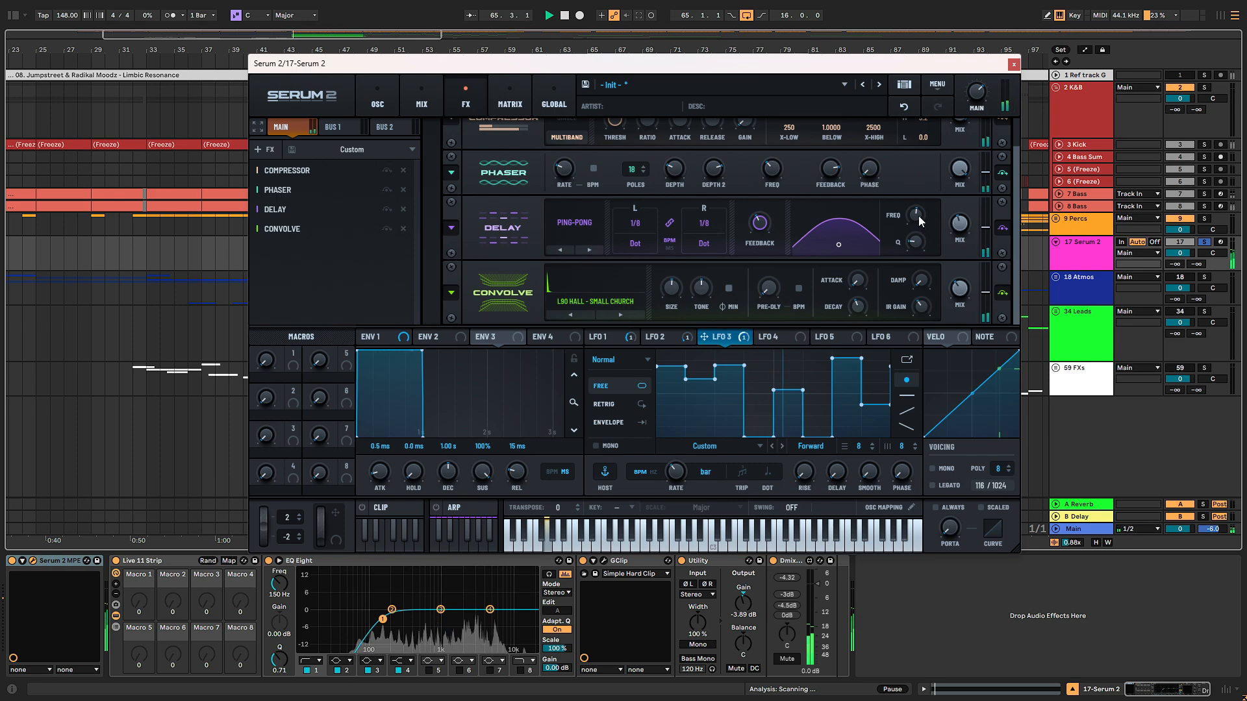
{"action": "left_click_drag", "start_coordinate": [918, 220], "coordinate": [919, 219]}
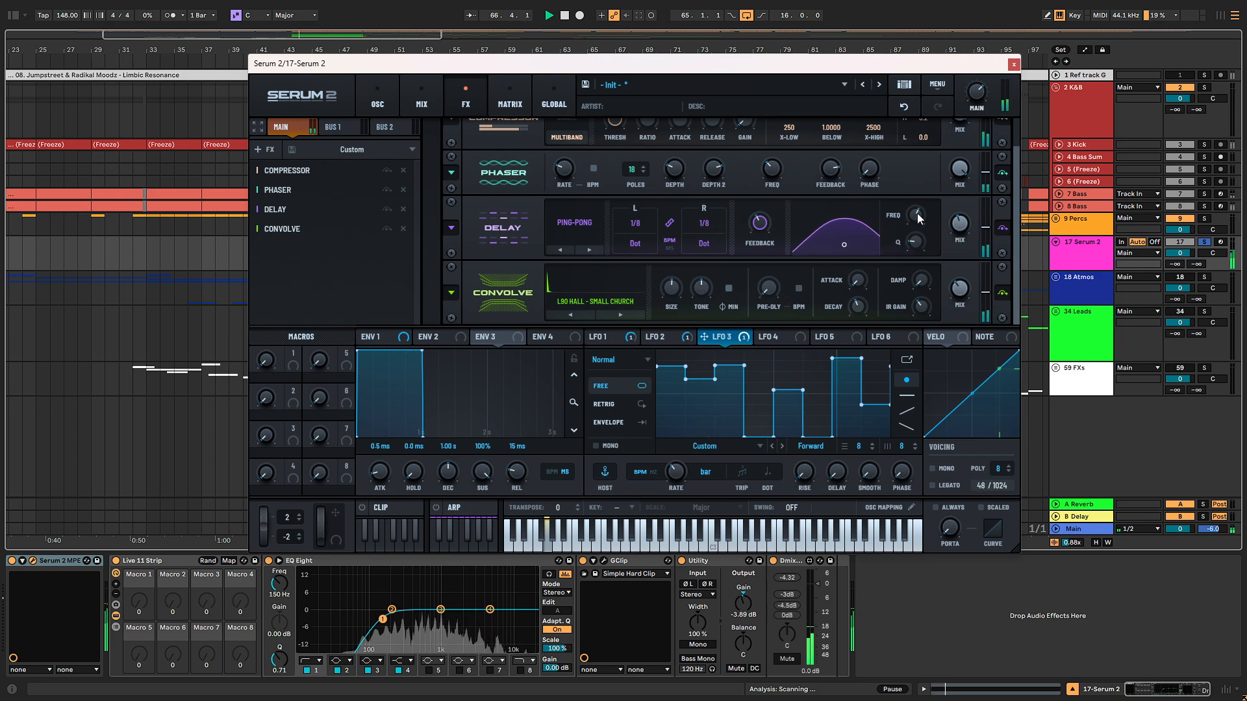
Step: Adjust the Delay's Feedback, restart playback and lower the Phaser's Mix to about 70%
{"action": "mouse_move", "coordinate": [962, 284]}
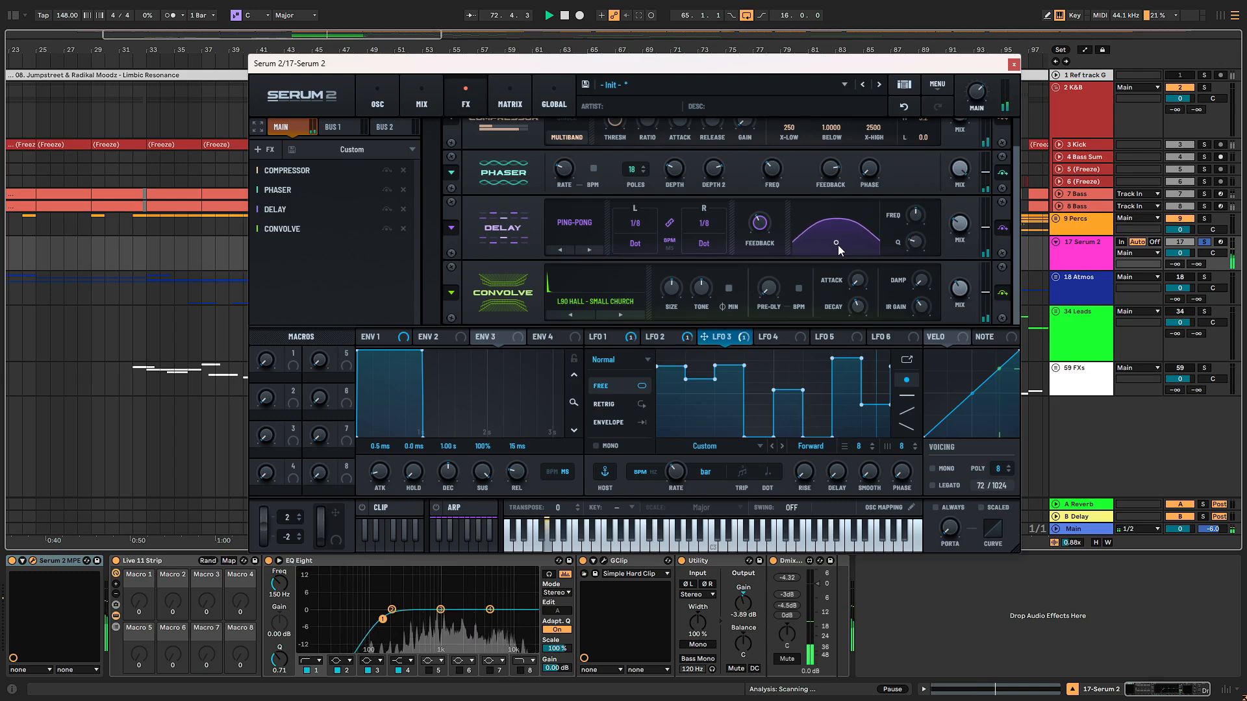
{"action": "left_click_drag", "start_coordinate": [769, 220], "coordinate": [766, 185]}
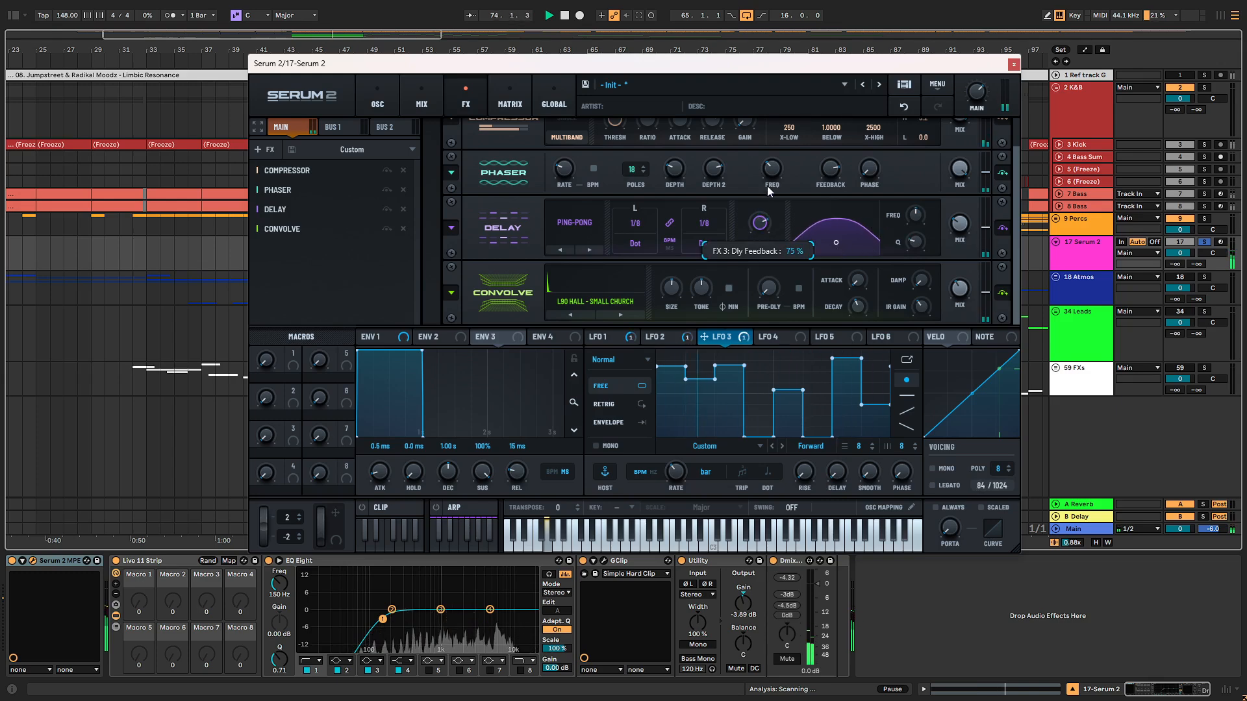
{"action": "key", "text": "space"}
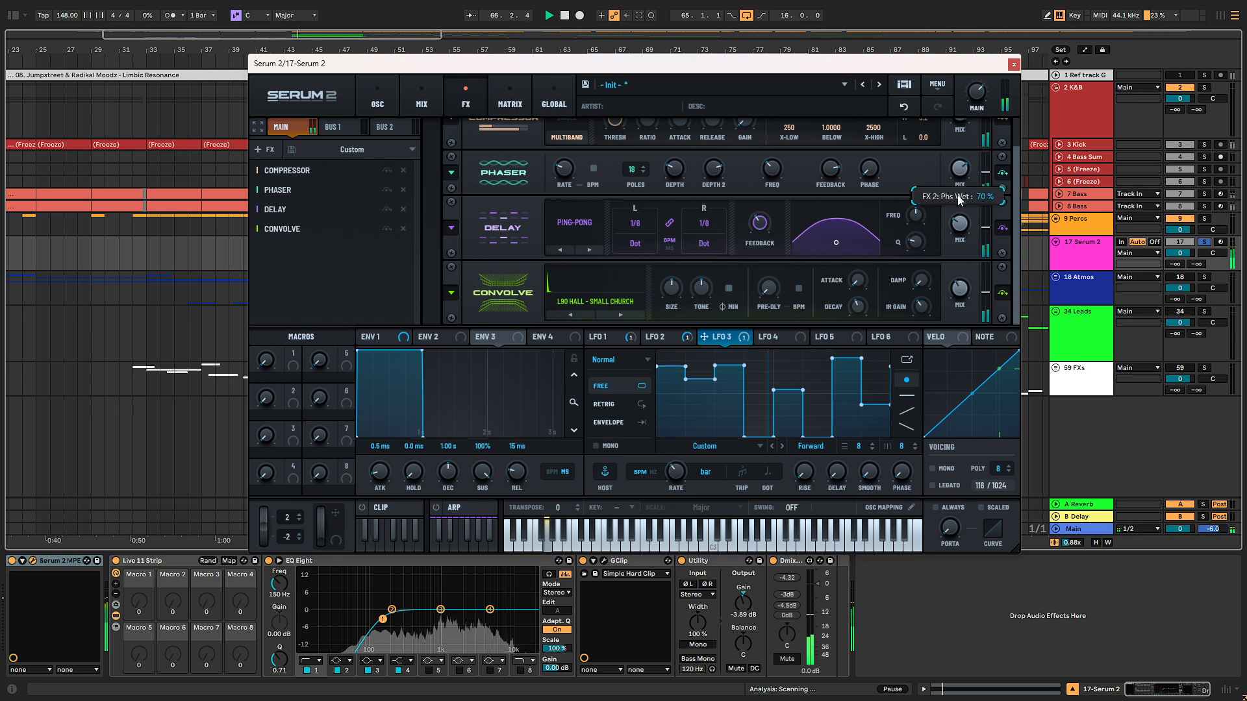
Step: Return to the oscillator page, set LFO 3's rate to 4 bar and show oscillator A's sample waveform
{"action": "left_click", "coordinate": [416, 105]}
{"action": "left_click", "coordinate": [378, 101]}
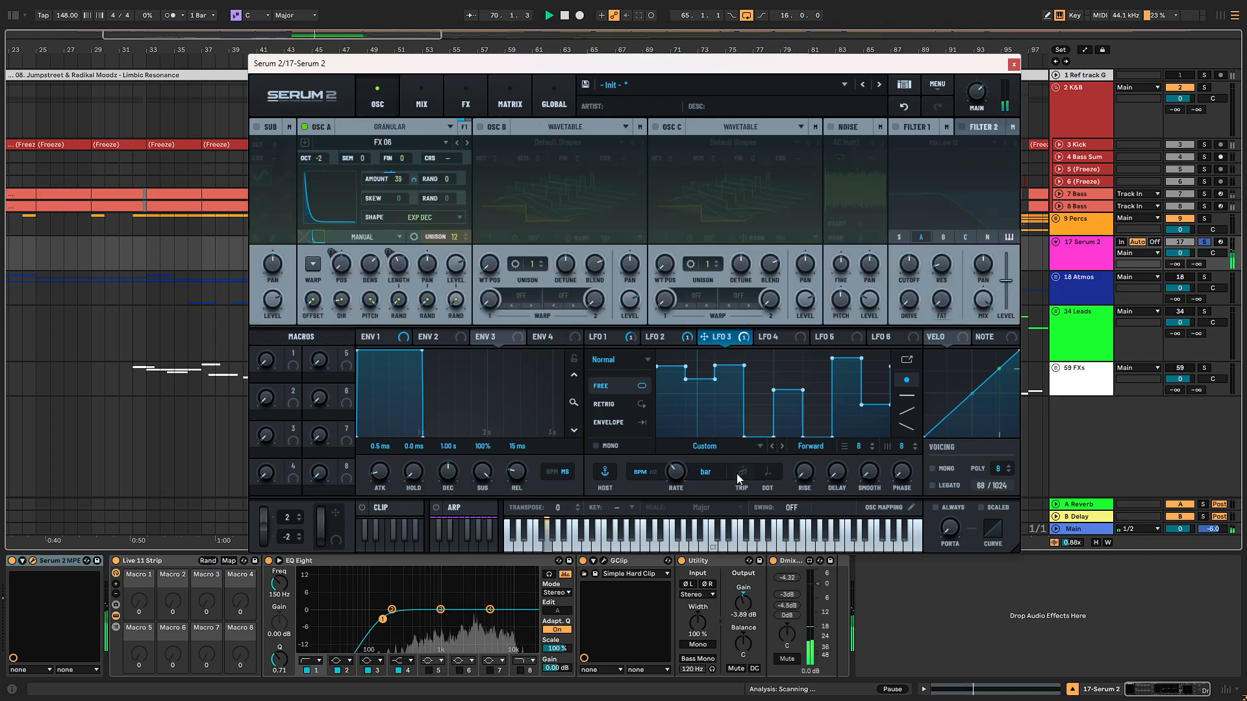
{"action": "left_click_drag", "start_coordinate": [677, 476], "coordinate": [674, 487]}
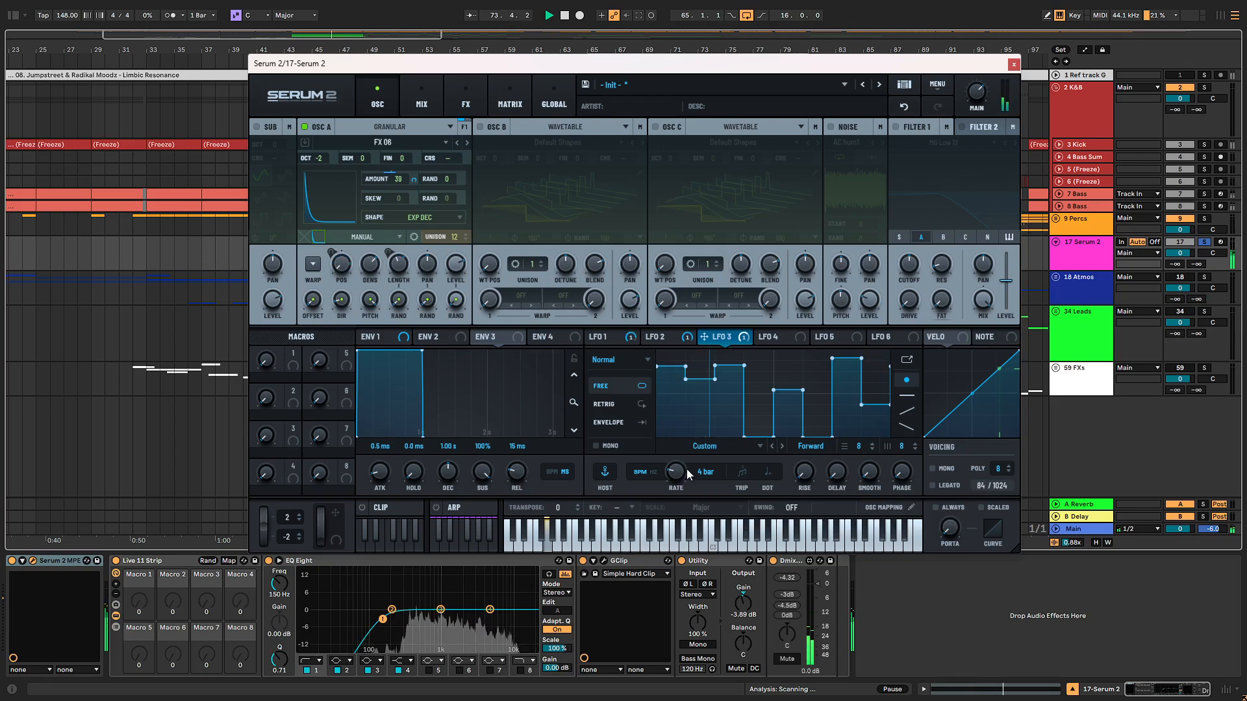
{"action": "left_click", "coordinate": [319, 237]}
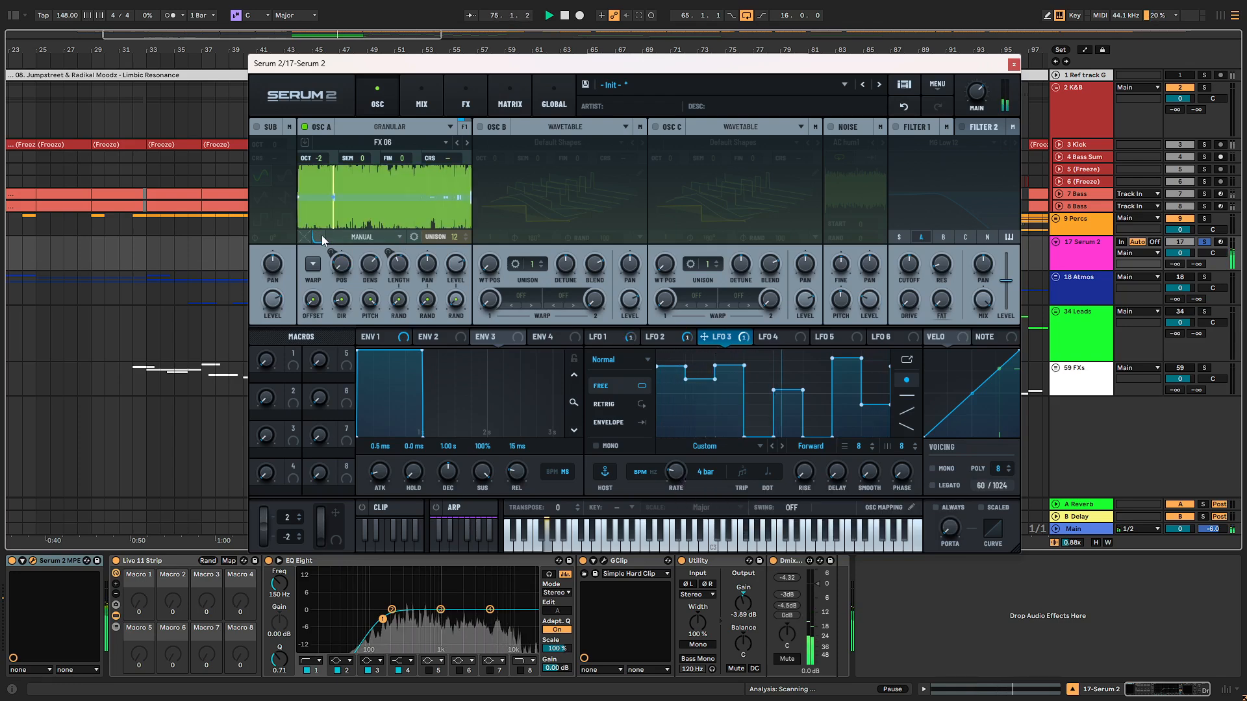
Step: Unsolo the Serum 2 track, restart playback with the full arrangement and adjust the synth's Main level
{"action": "key", "text": "space"}
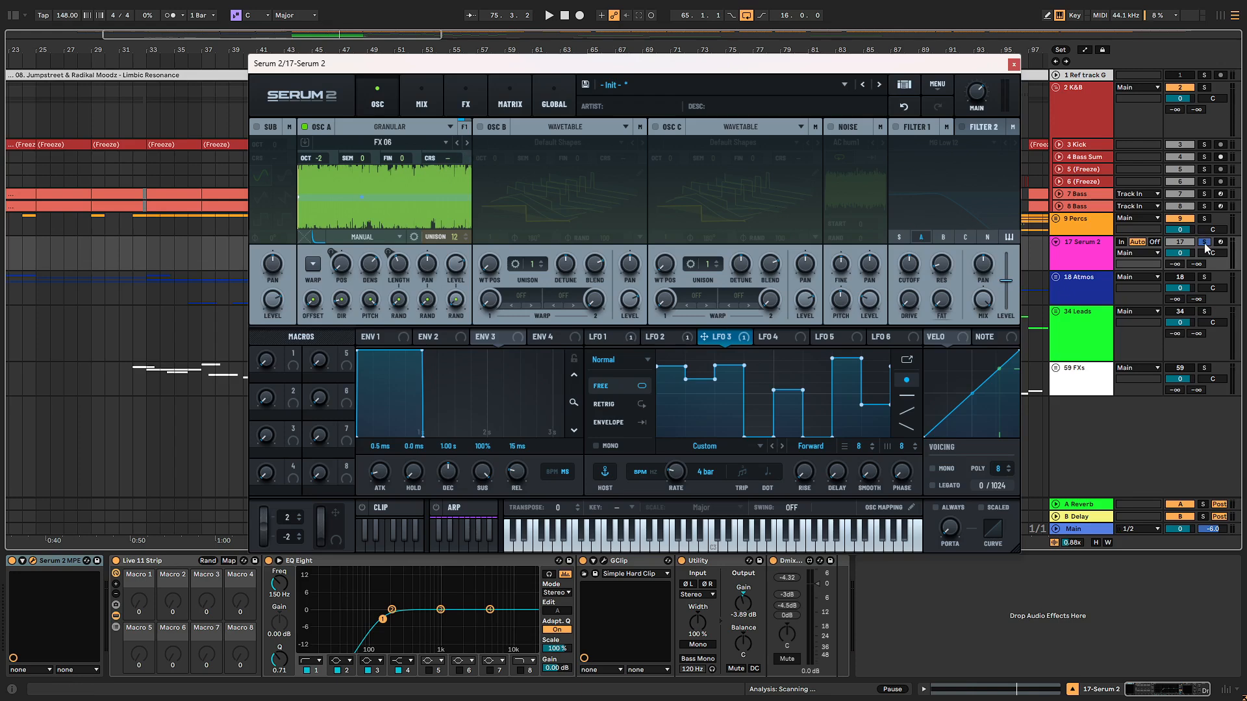
{"action": "key", "text": "space"}
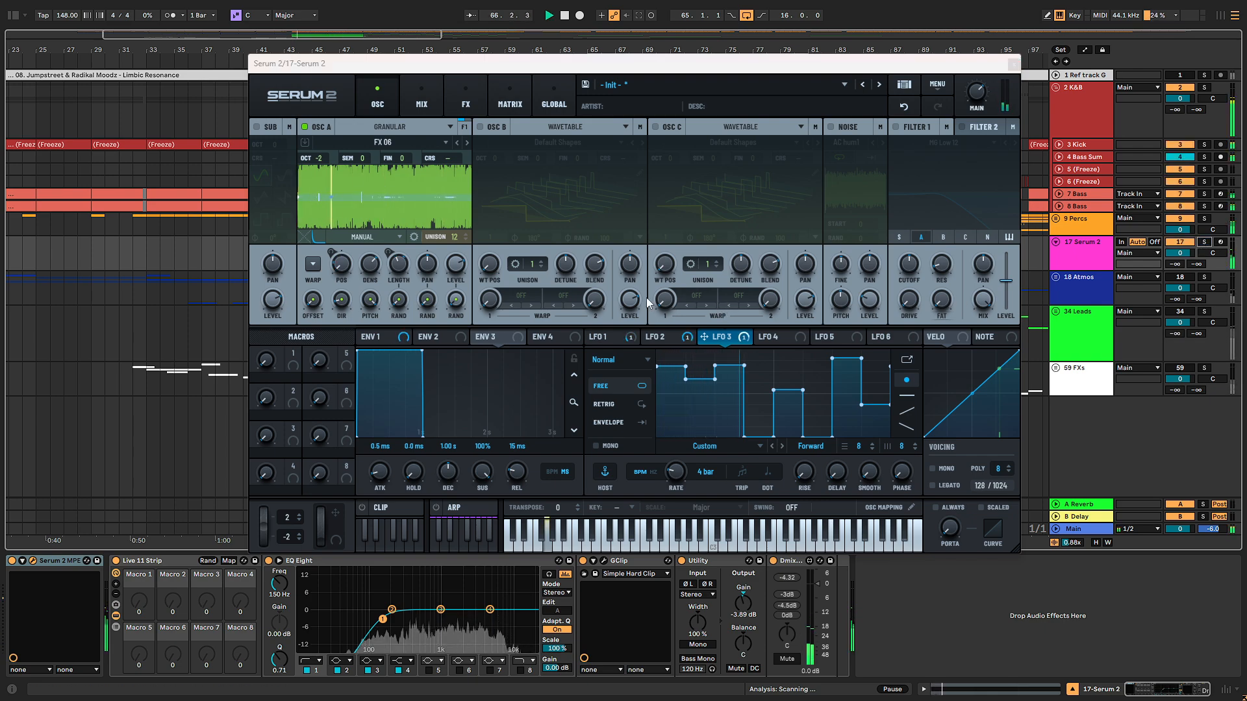
{"action": "left_click", "coordinate": [978, 92]}
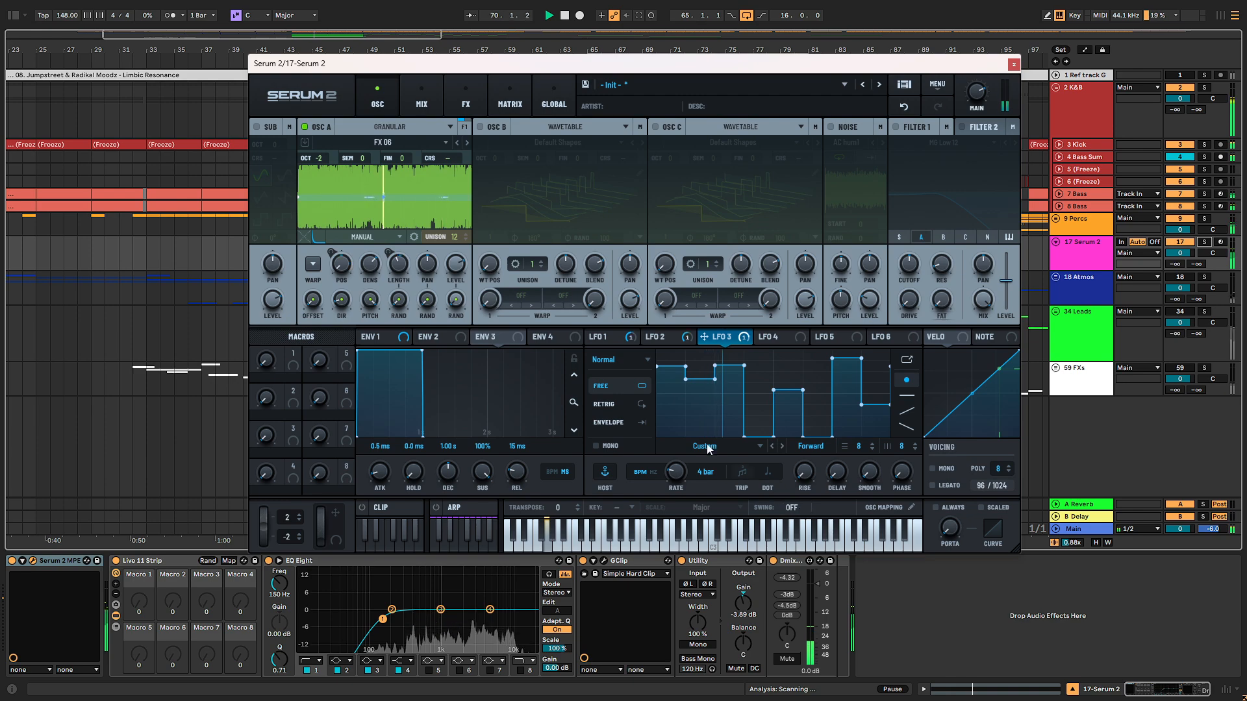
Step: Set LFO 3's rate to 2 bar and try a different coarse pitch on oscillator A
{"action": "left_click_drag", "start_coordinate": [672, 477], "coordinate": [672, 469]}
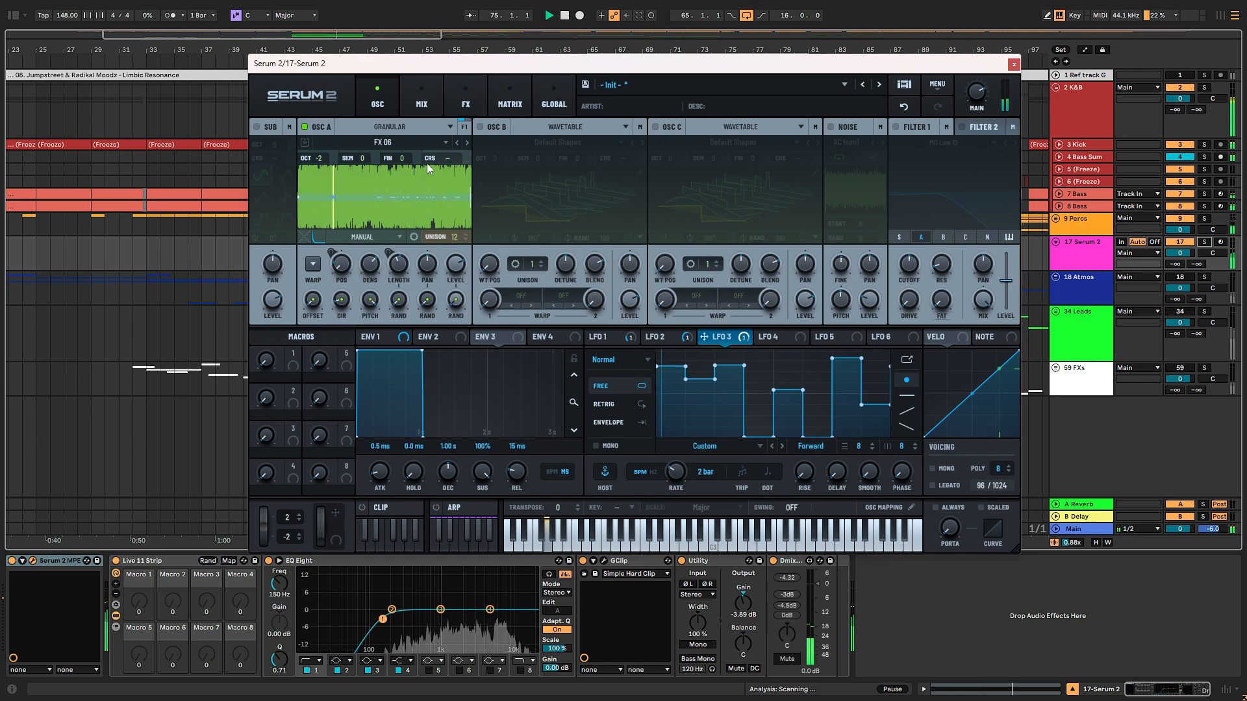
{"action": "mouse_move", "coordinate": [448, 158]}
{"action": "left_mouse_down"}
{"action": "mouse_move", "coordinate": [448, 310]}
{"action": "mouse_move", "coordinate": [466, 76]}
{"action": "mouse_move", "coordinate": [465, 174]}
{"action": "mouse_move", "coordinate": [453, 151]}
{"action": "mouse_move", "coordinate": [453, 169]}
{"action": "left_mouse_up"}
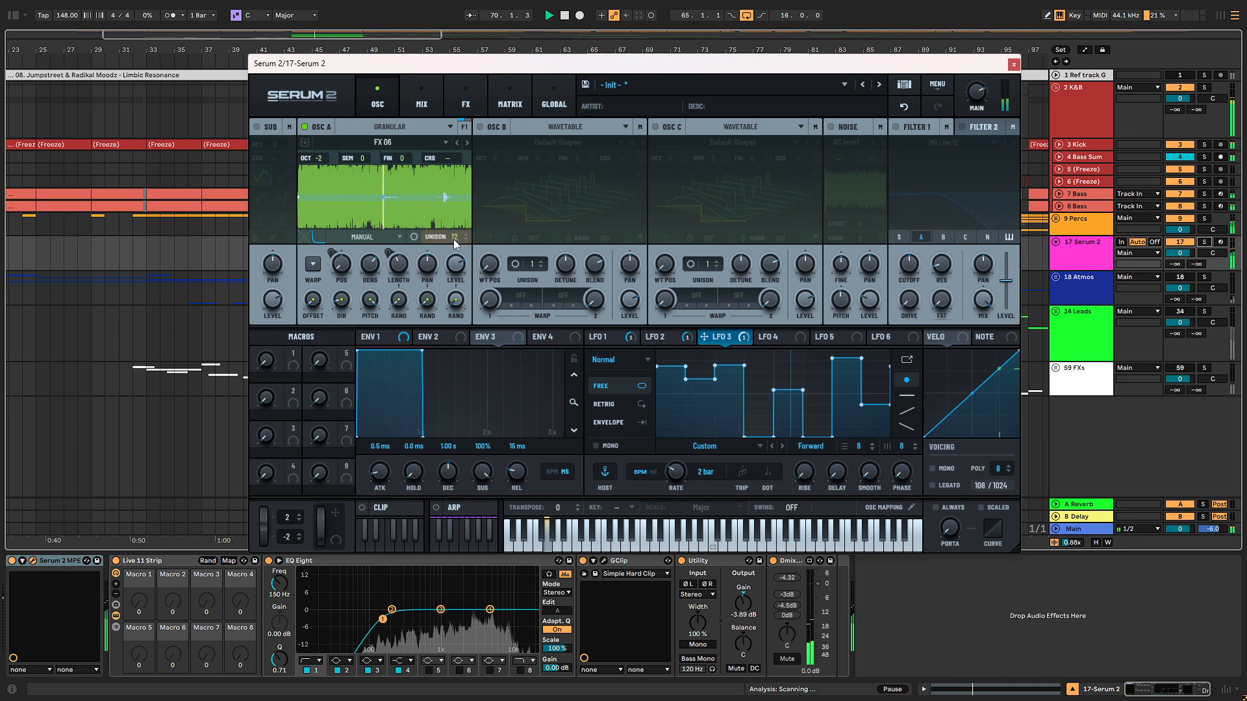
Step: Try oscillator A with a unison of 1 and restore it to 12 during playback
{"action": "left_click_drag", "start_coordinate": [454, 237], "coordinate": [447, 446]}
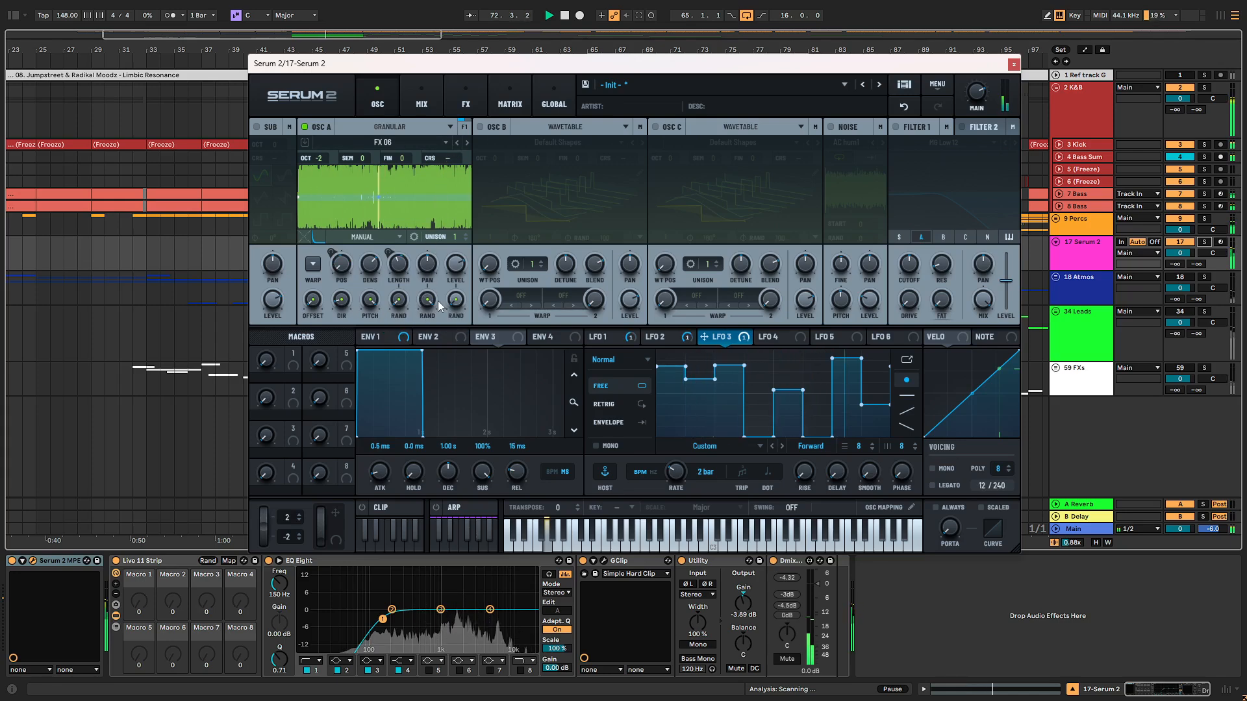
{"action": "mouse_move", "coordinate": [427, 300]}
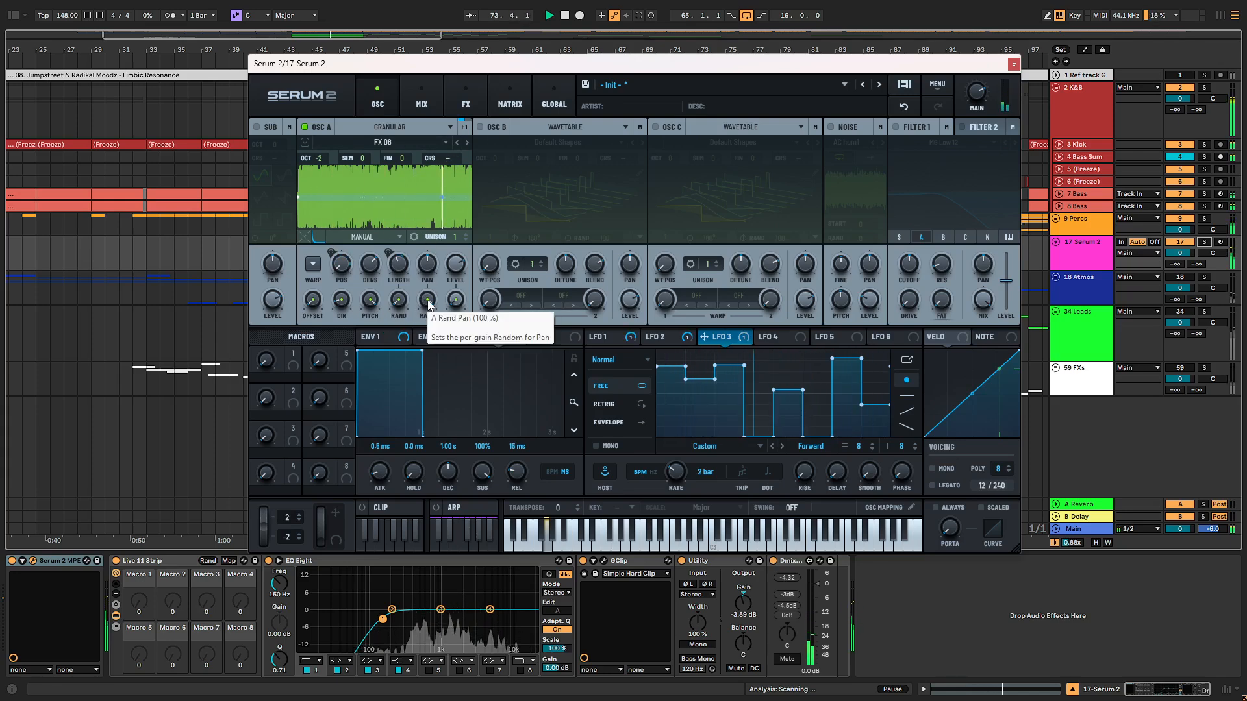
{"action": "left_click_drag", "start_coordinate": [445, 238], "coordinate": [457, 130]}
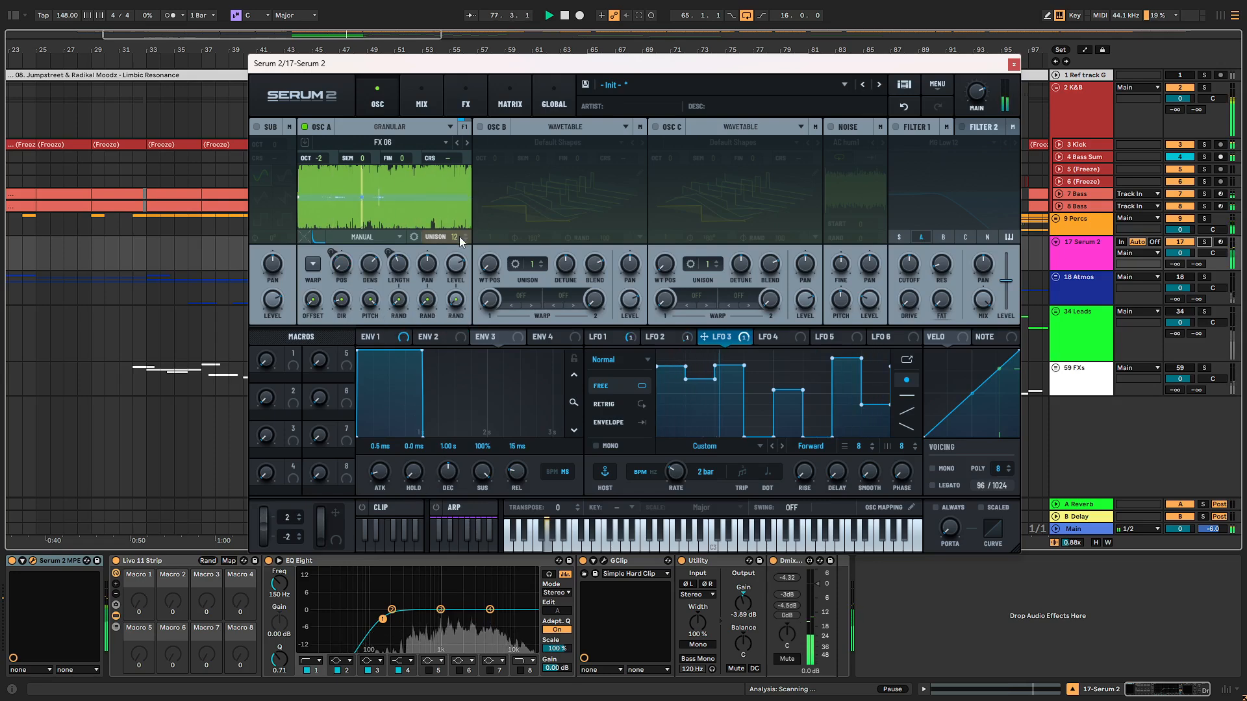
Step: Open oscillator A's grain window settings and set the window Amount to 30
{"action": "left_click", "coordinate": [318, 236]}
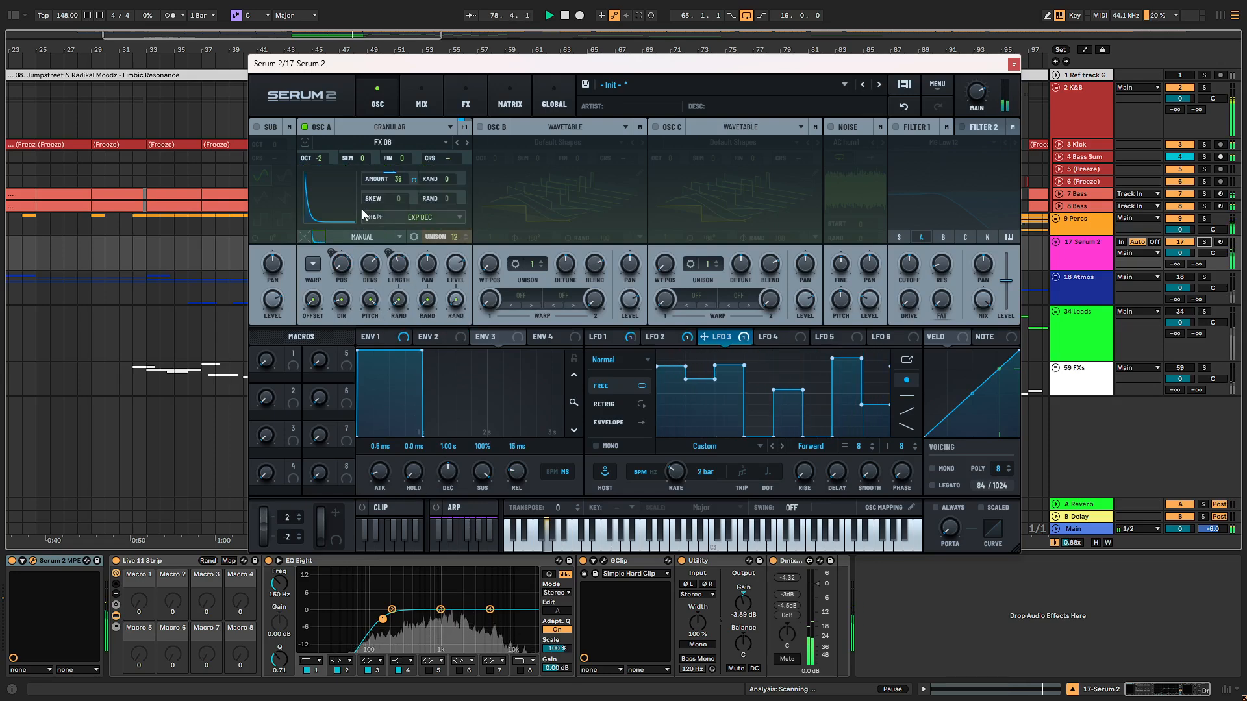
{"action": "left_click_drag", "start_coordinate": [402, 181], "coordinate": [402, 197]}
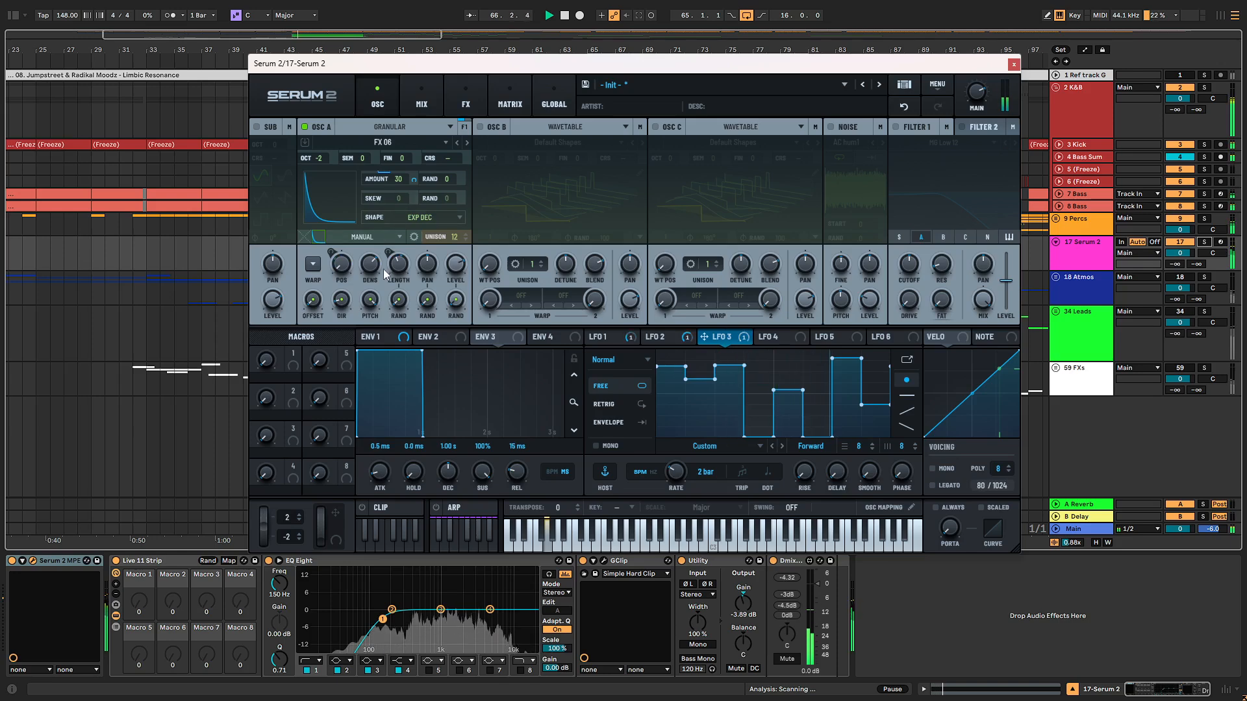
Step: Set oscillator A's grain window Amount to 34, return to its waveform view and stop playback
{"action": "left_click_drag", "start_coordinate": [404, 182], "coordinate": [404, 173]}
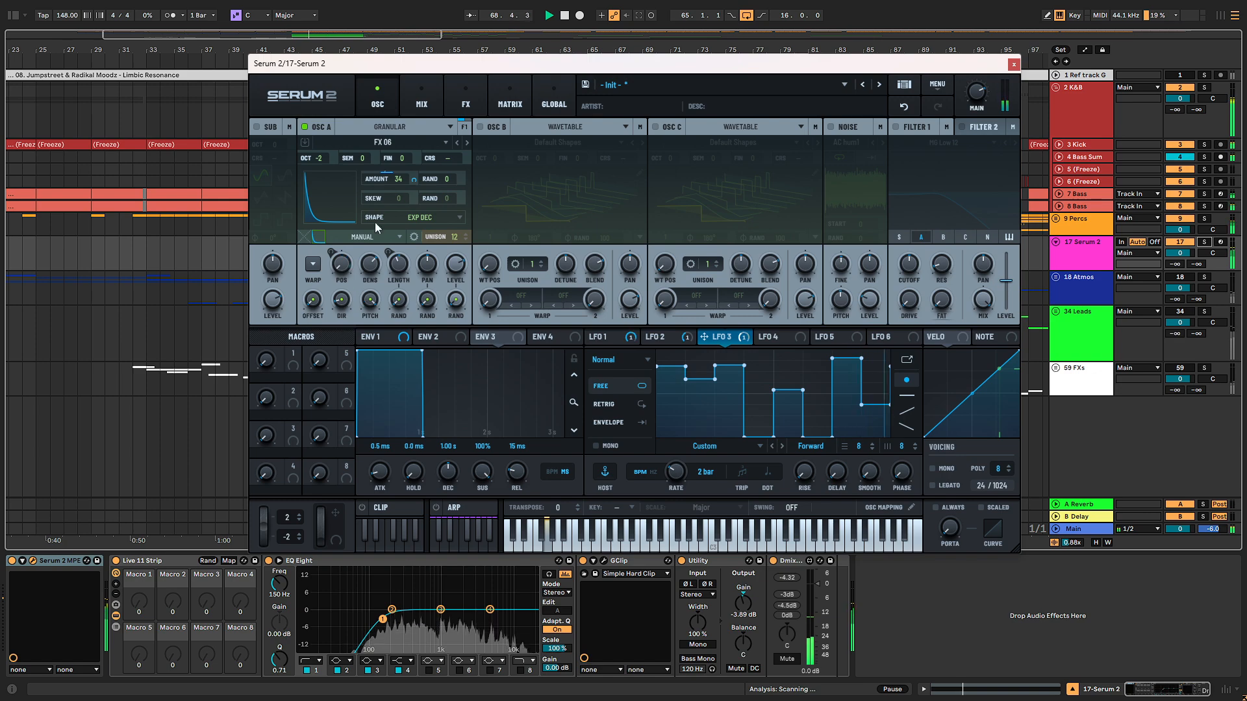
{"action": "left_click", "coordinate": [319, 237]}
{"action": "key", "text": "space"}
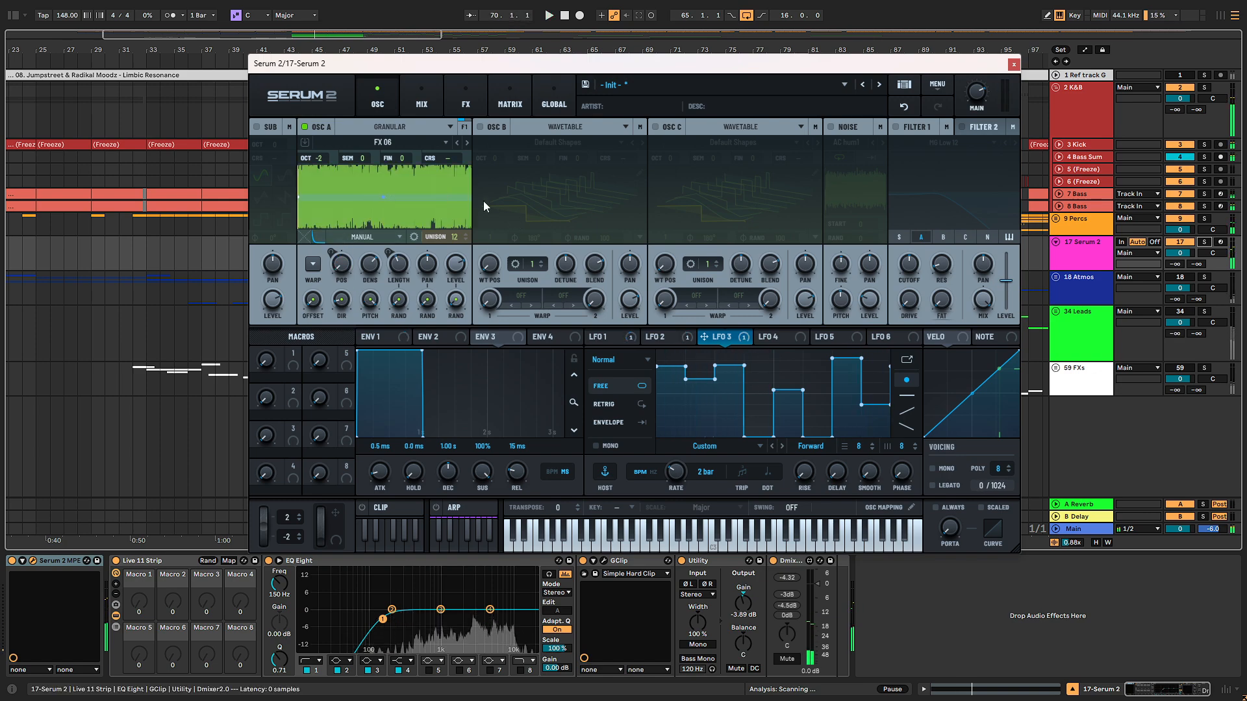
Step: Audition oscillator A's neighbouring samples during playback, switching to FX 01 and trying octave 0 before choosing -1
{"action": "left_click", "coordinate": [462, 144]}
{"action": "key", "text": "space"}
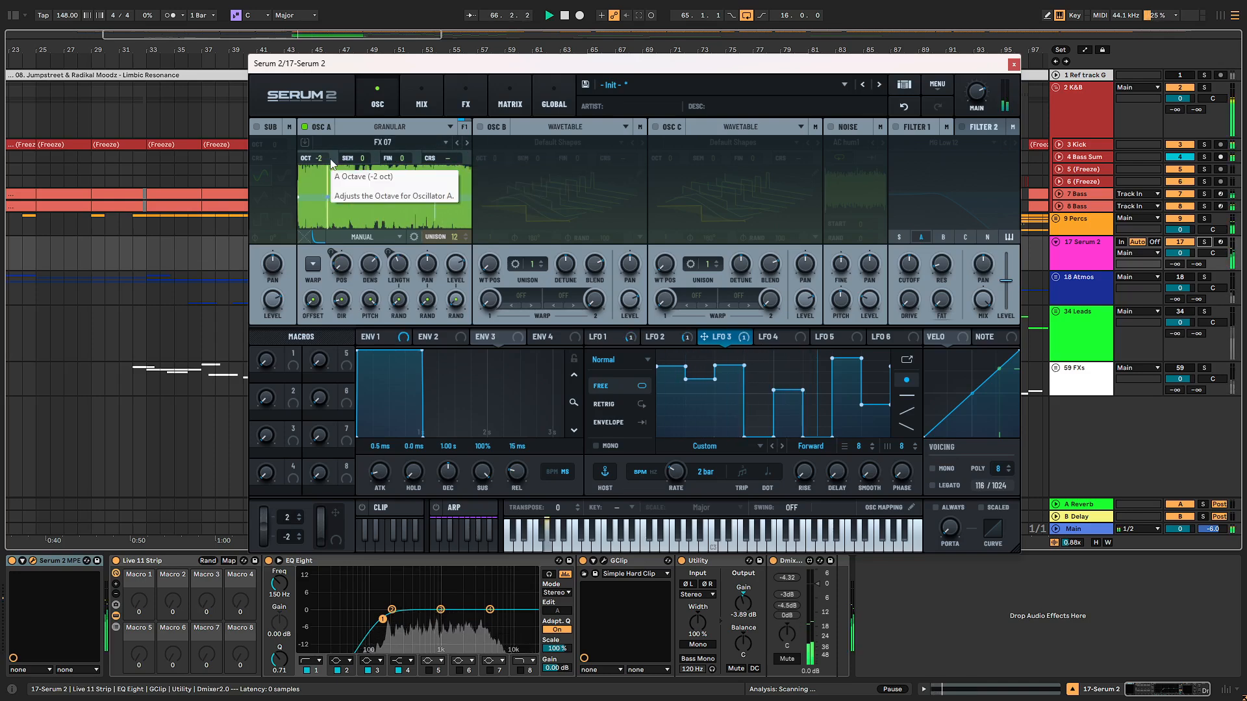
{"action": "left_click", "coordinate": [456, 144]}
{"action": "left_click", "coordinate": [455, 143]}
{"action": "left_click", "coordinate": [456, 144]}
{"action": "left_click", "coordinate": [456, 143]}
{"action": "left_click", "coordinate": [456, 143]}
{"action": "left_click", "coordinate": [456, 143]}
{"action": "key", "text": "space"}
{"action": "key", "text": "space"}
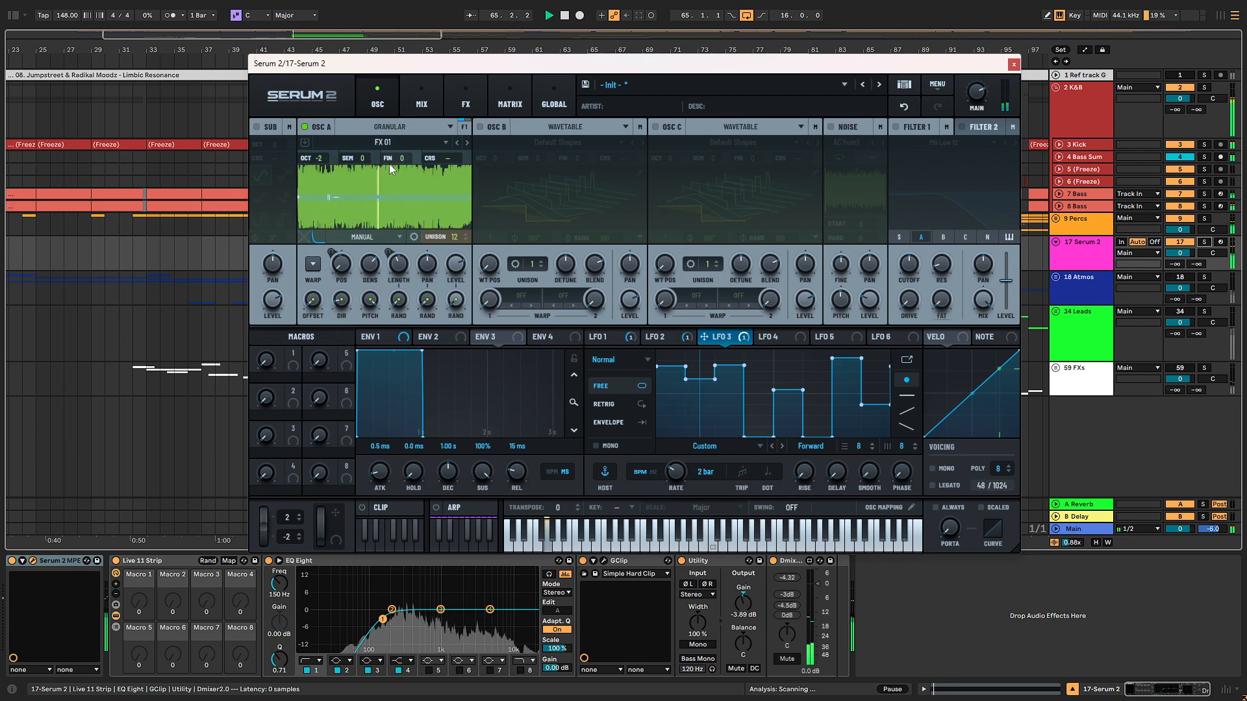
{"action": "left_click_drag", "start_coordinate": [322, 158], "coordinate": [326, 123]}
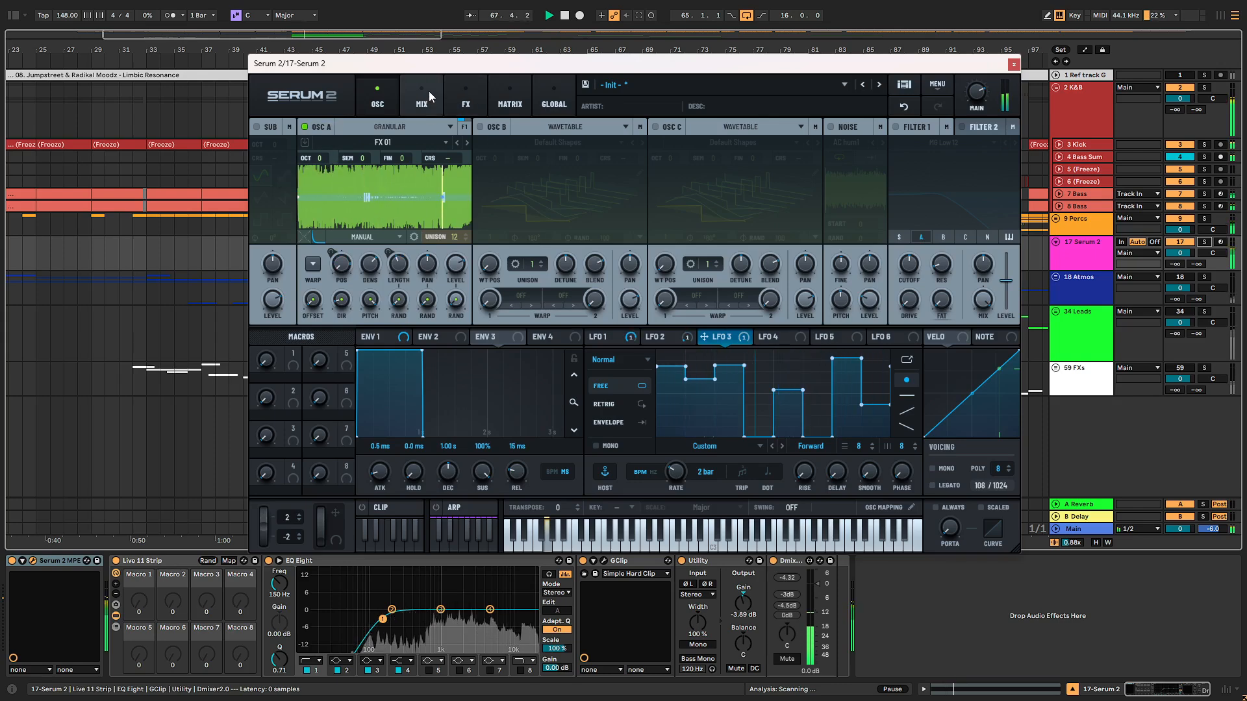
{"action": "left_click_drag", "start_coordinate": [323, 158], "coordinate": [326, 172]}
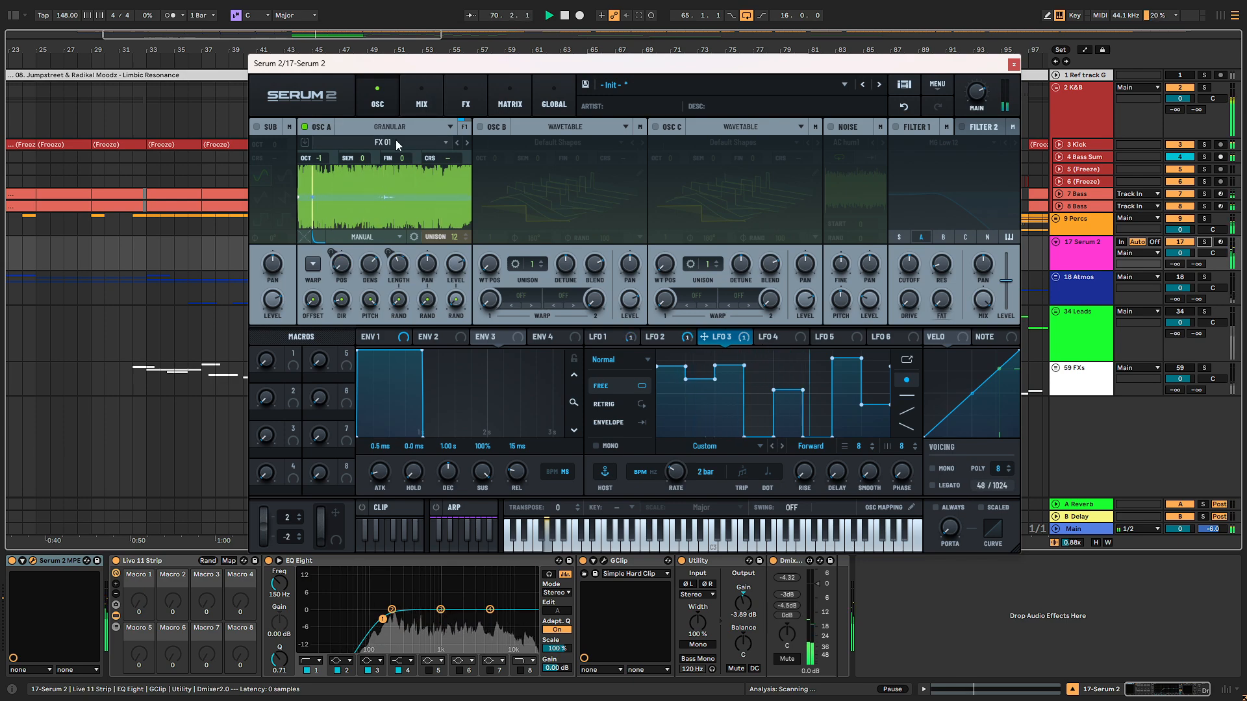
Step: Load Additive 01 from the user PsyTables V2 Additive wavetables into oscillator A and set its octave to 0
{"action": "left_click", "coordinate": [412, 137]}
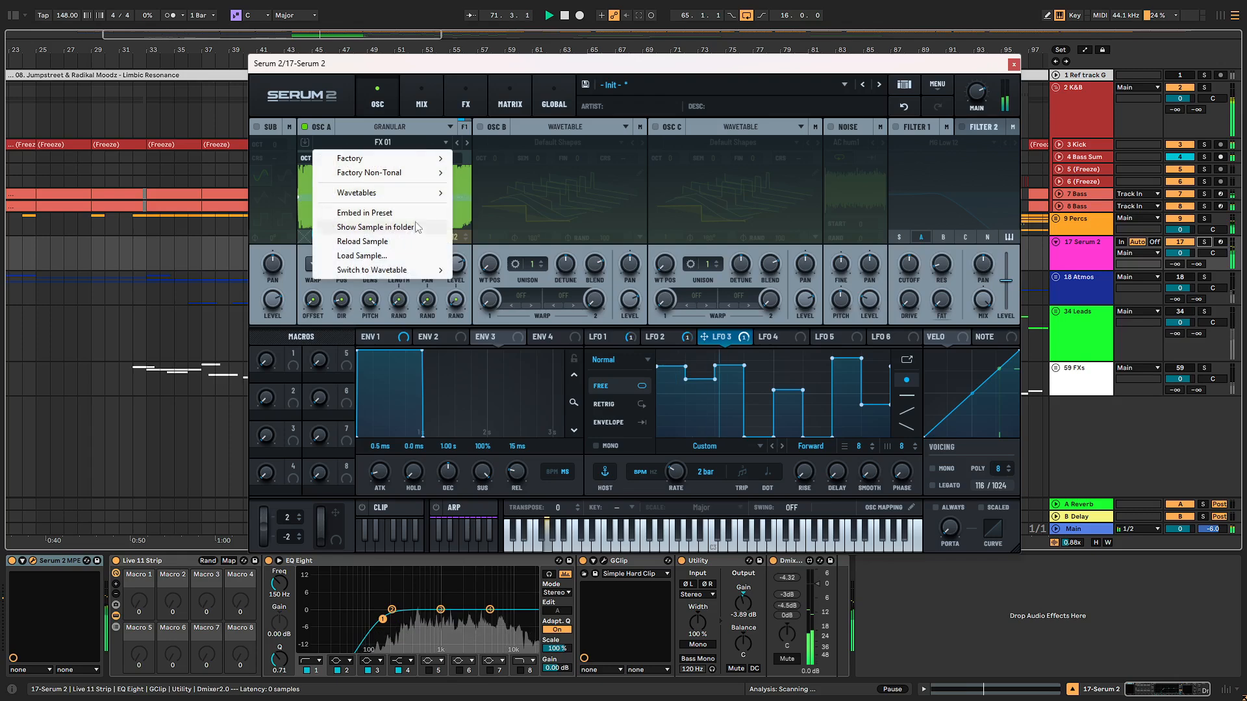
{"action": "mouse_move", "coordinate": [431, 193]}
{"action": "mouse_move", "coordinate": [493, 250]}
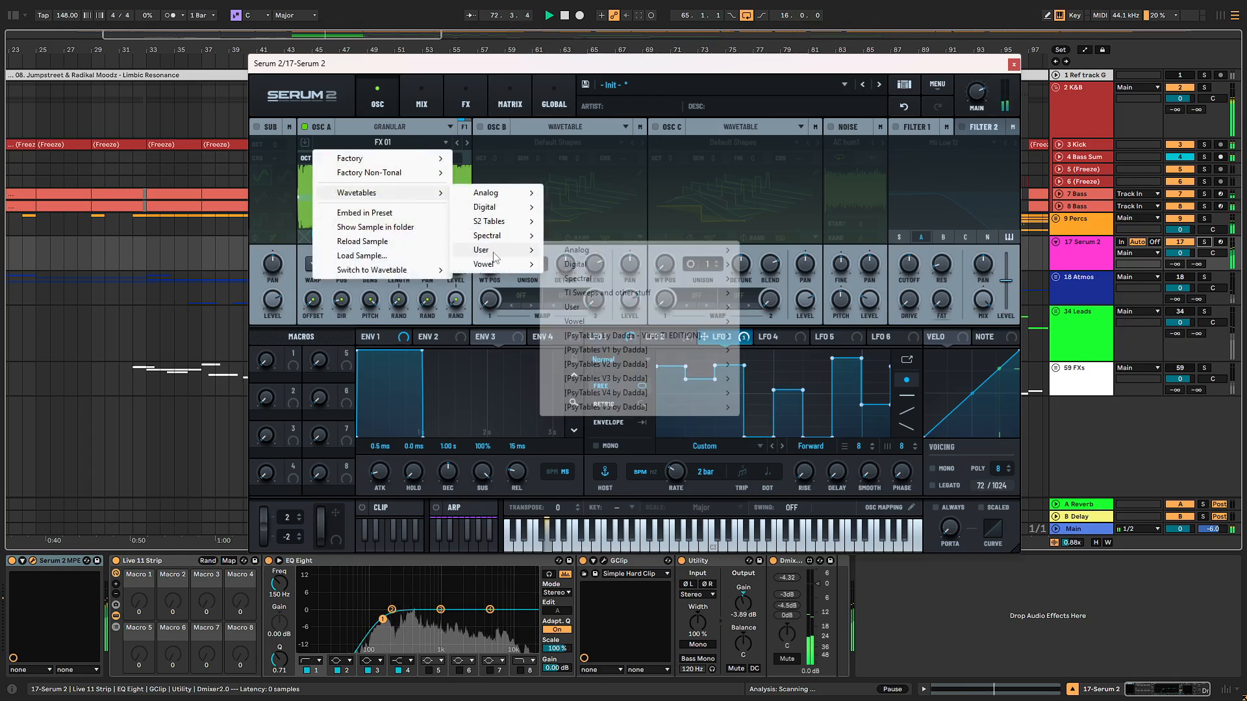
{"action": "mouse_move", "coordinate": [639, 365]}
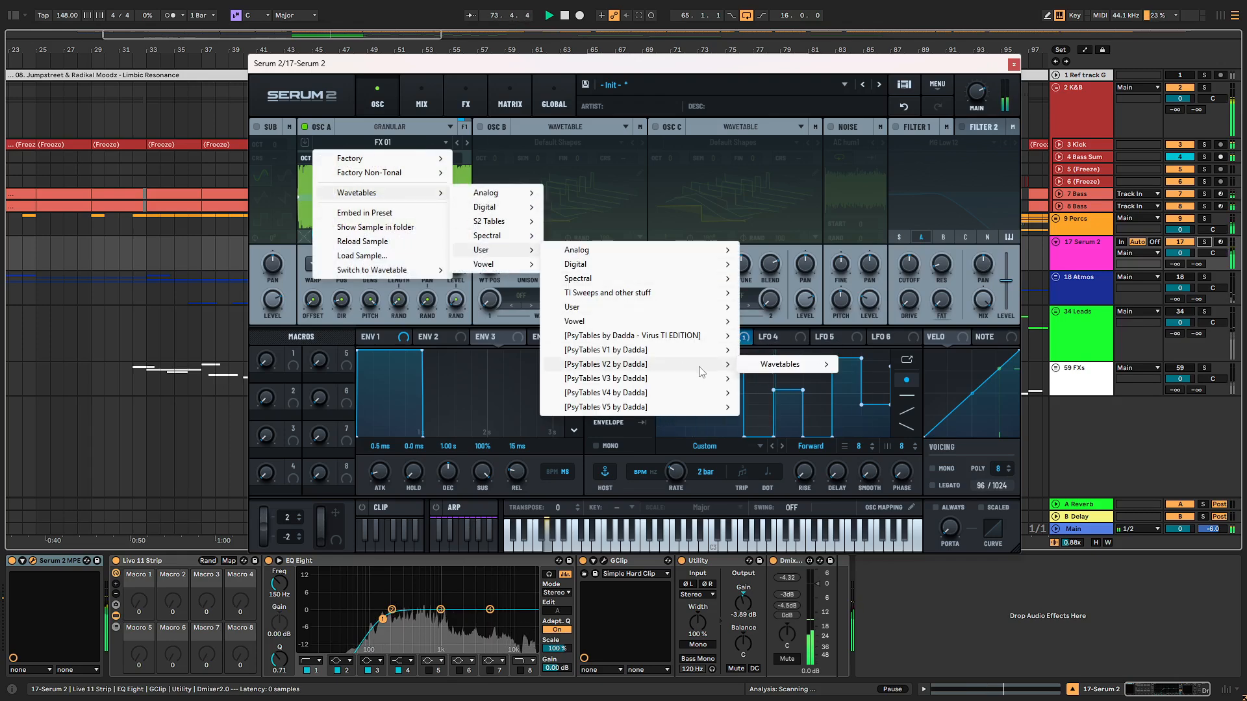
{"action": "mouse_move", "coordinate": [783, 364]}
{"action": "mouse_move", "coordinate": [898, 364]}
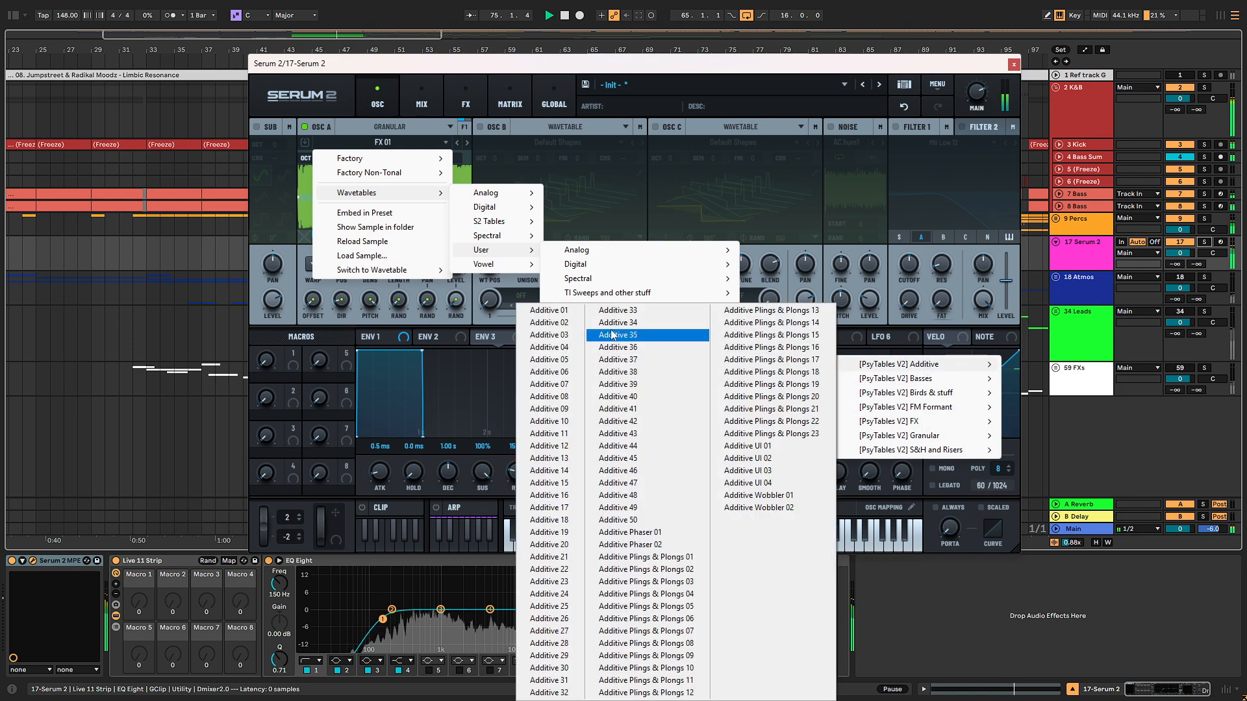
{"action": "left_click", "coordinate": [566, 312]}
{"action": "left_click_drag", "start_coordinate": [328, 156], "coordinate": [329, 135]}
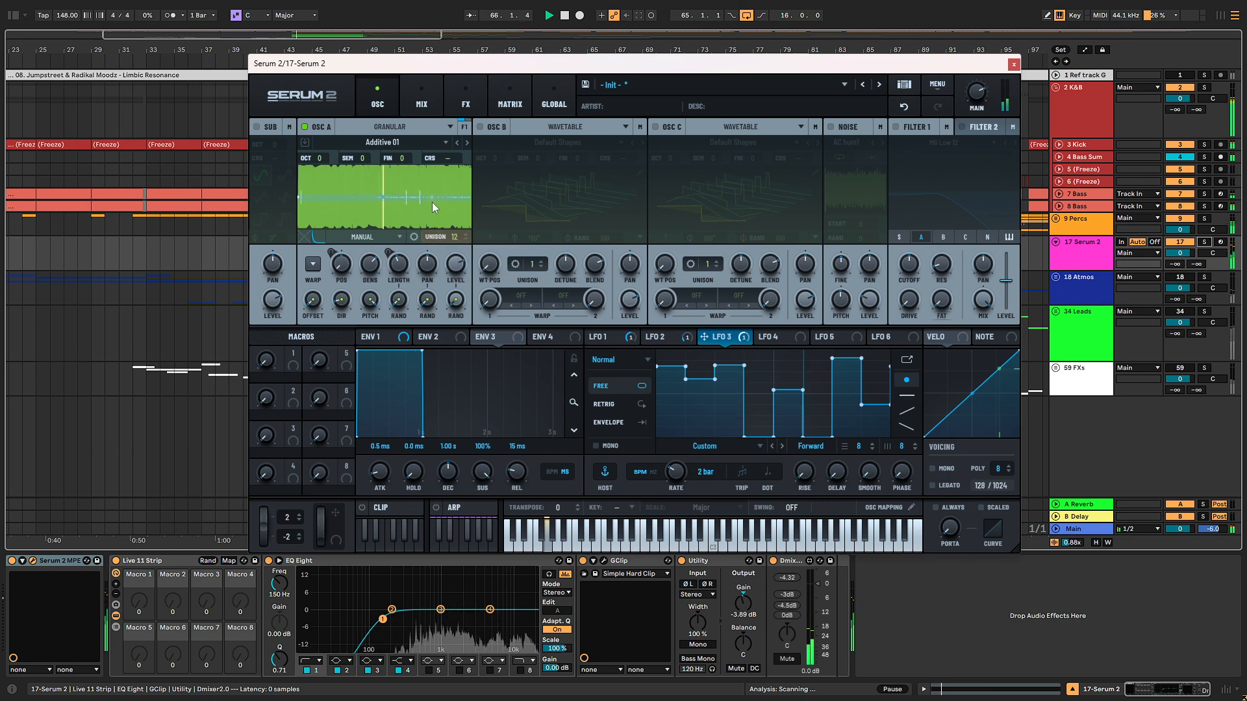
Step: Advance oscillator A to sample Additive 02 and bypass the phaser in the effects rack, returning to the oscillator view
{"action": "left_click", "coordinate": [466, 144]}
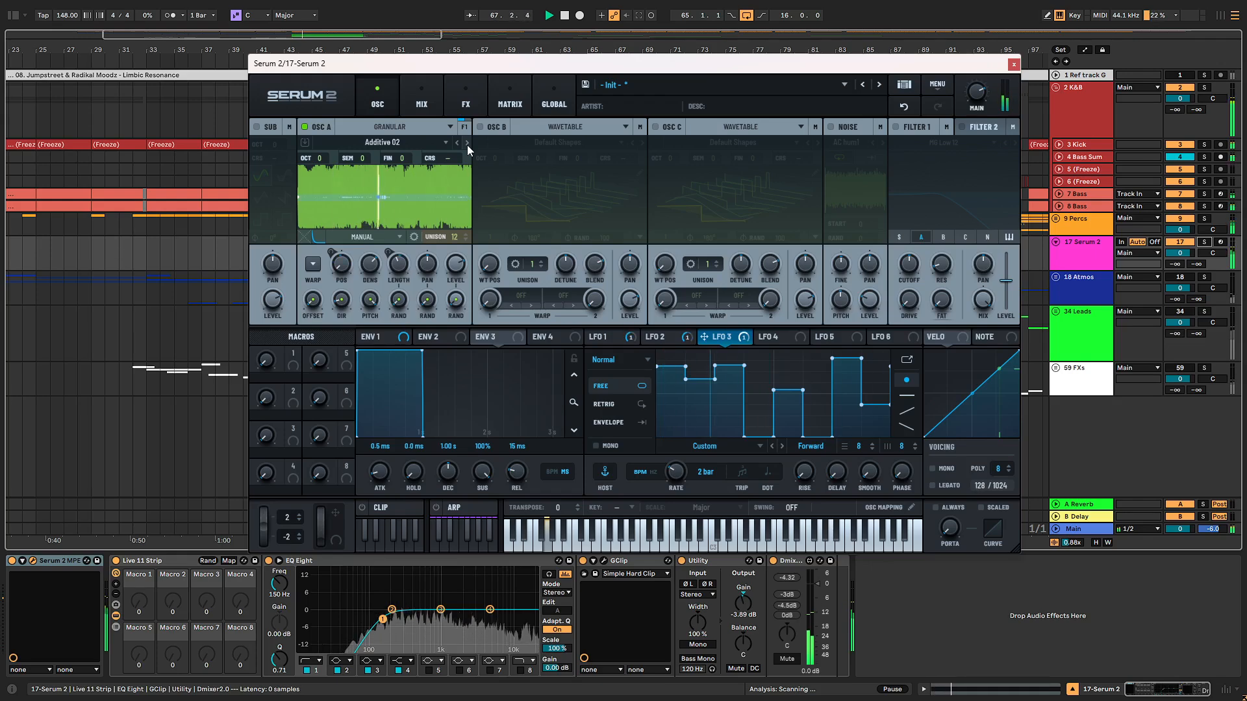
{"action": "left_click", "coordinate": [439, 109]}
{"action": "left_click", "coordinate": [465, 99]}
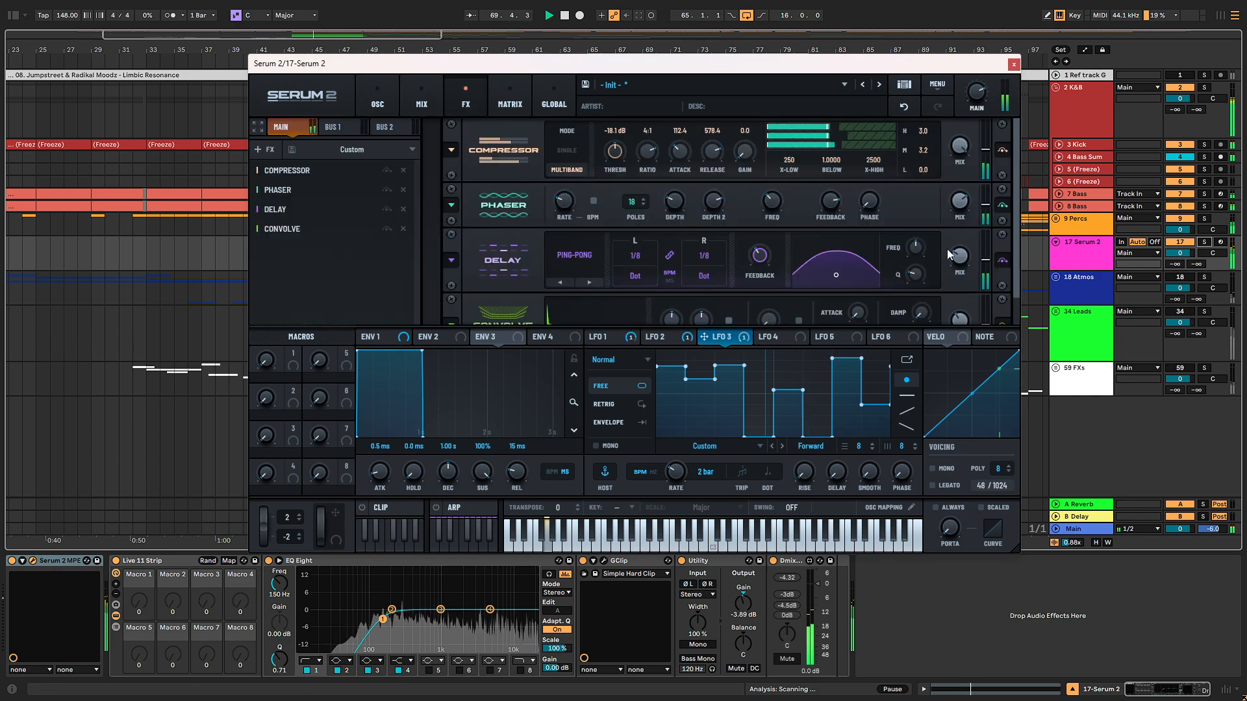
{"action": "mouse_move", "coordinate": [964, 206]}
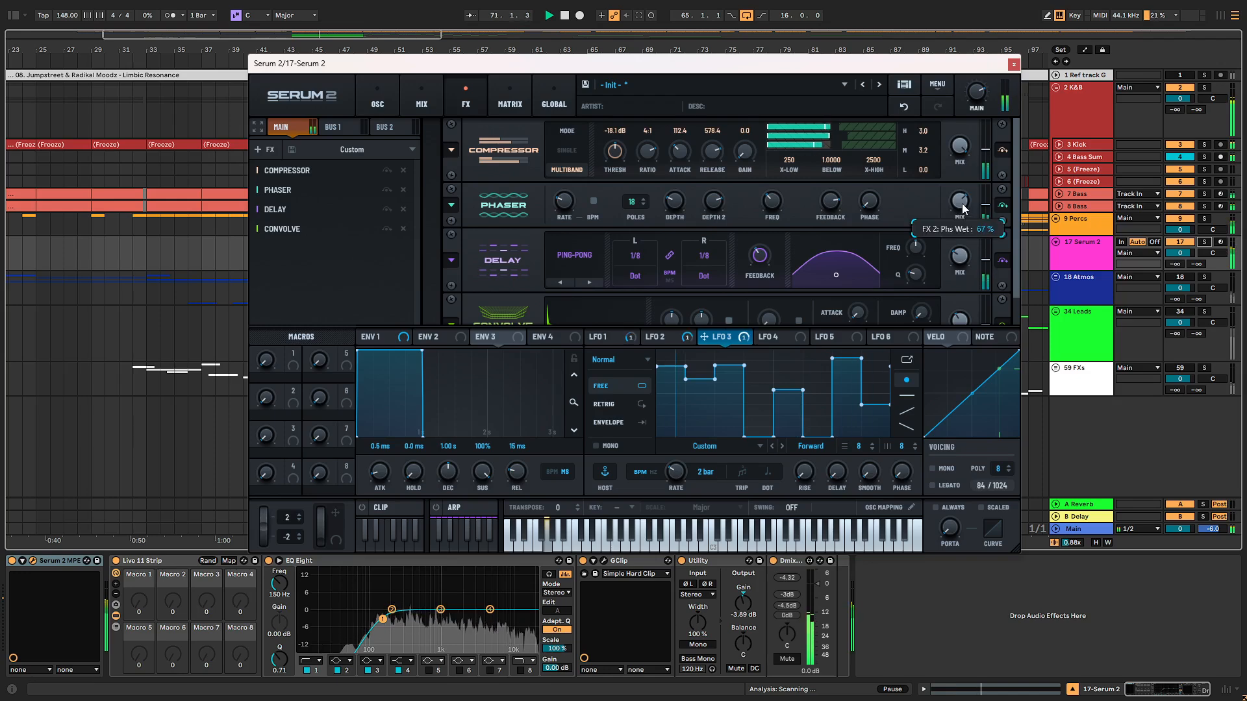
{"action": "left_click", "coordinate": [1003, 206]}
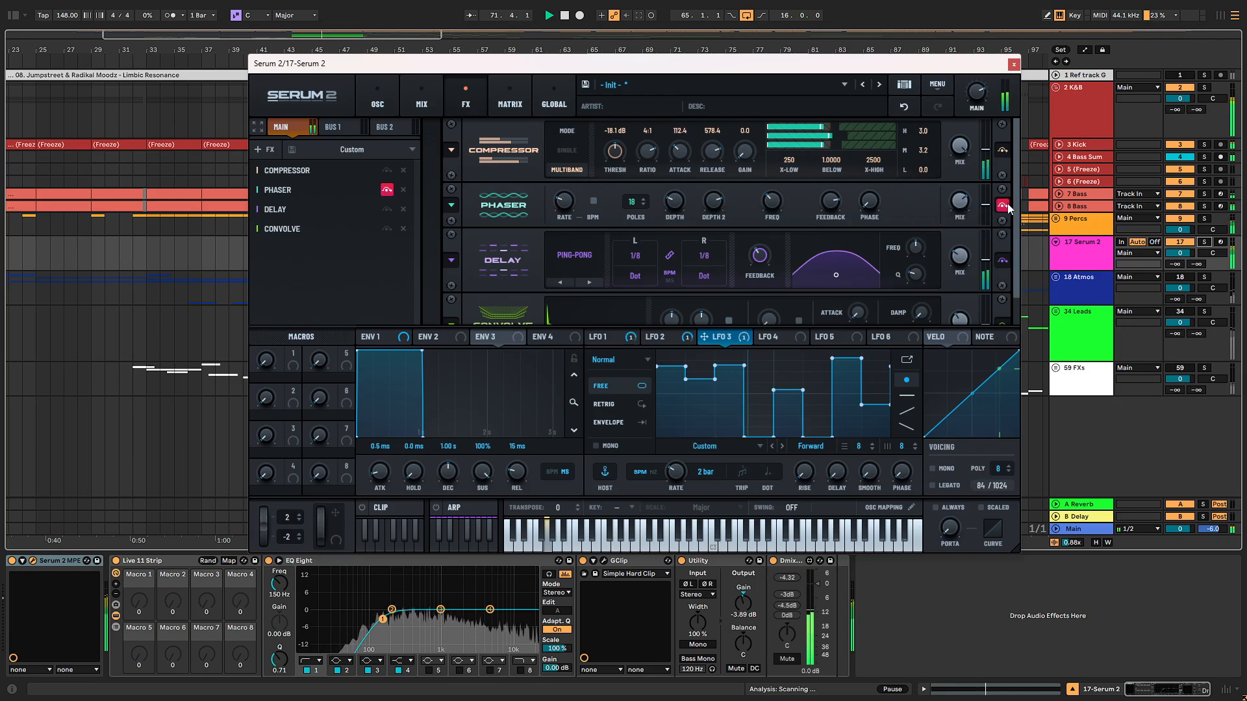
{"action": "left_click", "coordinate": [406, 95]}
{"action": "left_click", "coordinate": [392, 102]}
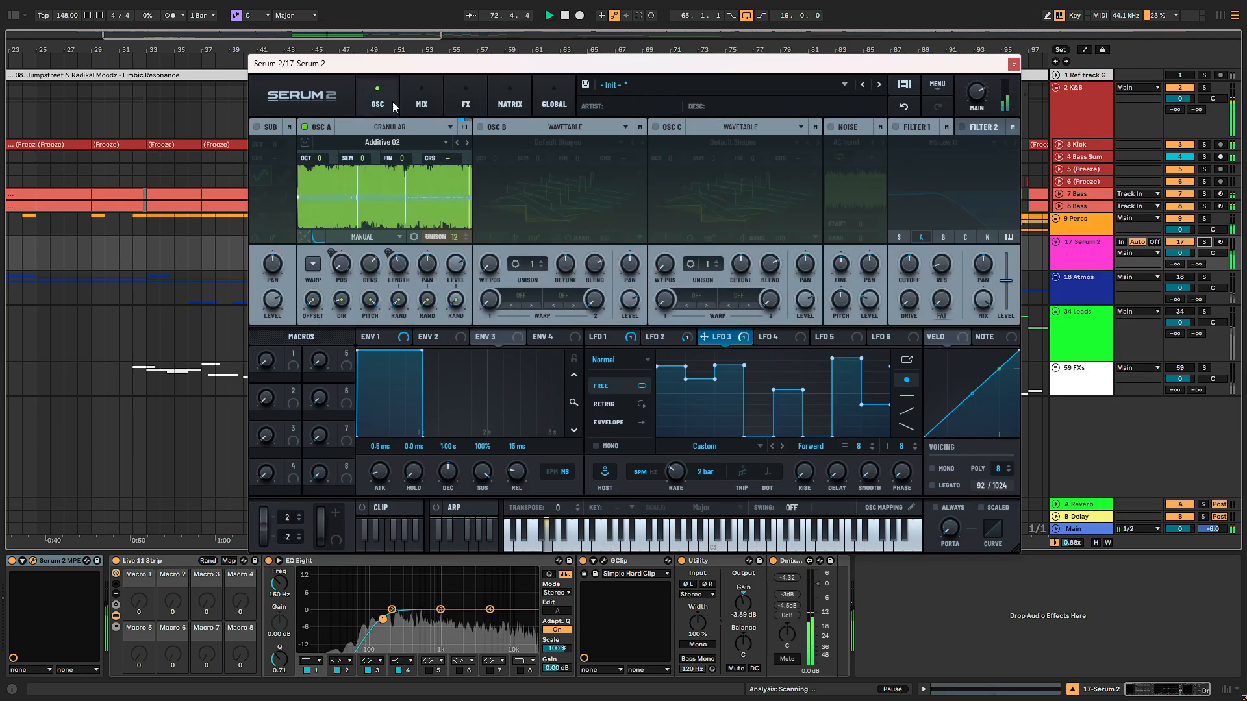
Step: Set oscillator A's grain window Amount to 46 and advance to Additive 05, trying octave -4 before restoring it to 0
{"action": "left_click", "coordinate": [318, 237]}
{"action": "mouse_move", "coordinate": [402, 174]}
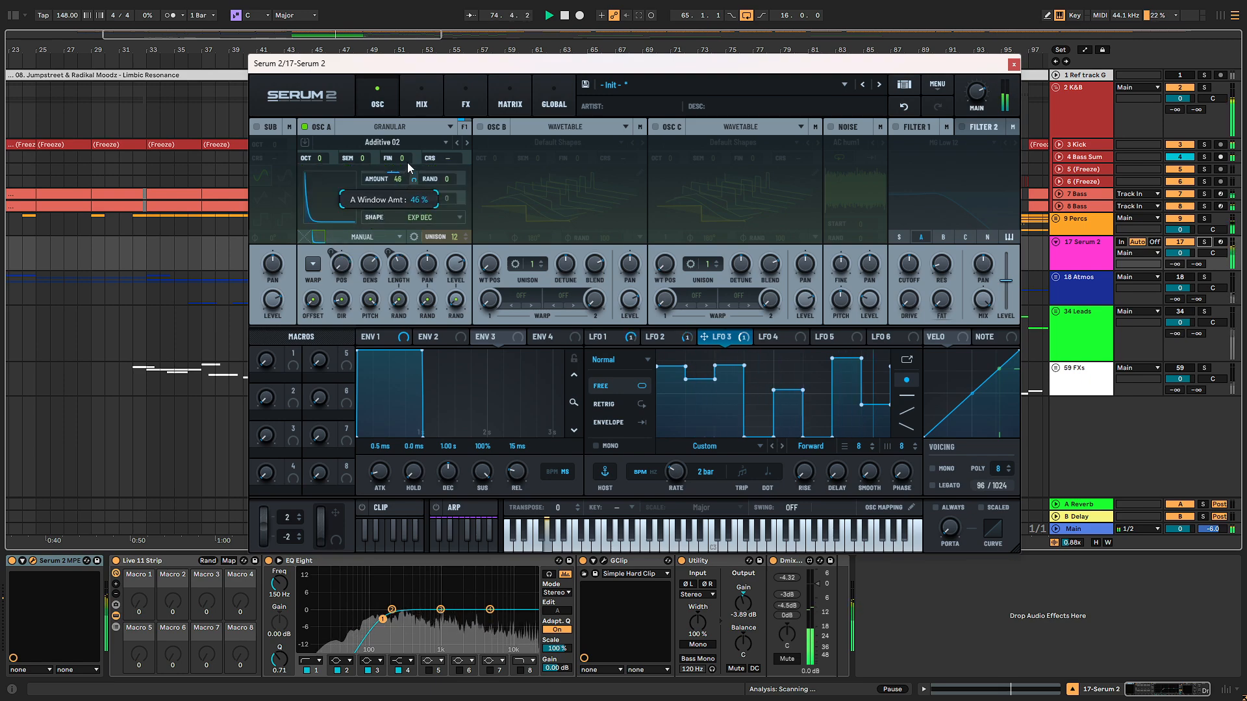
{"action": "left_click", "coordinate": [465, 143]}
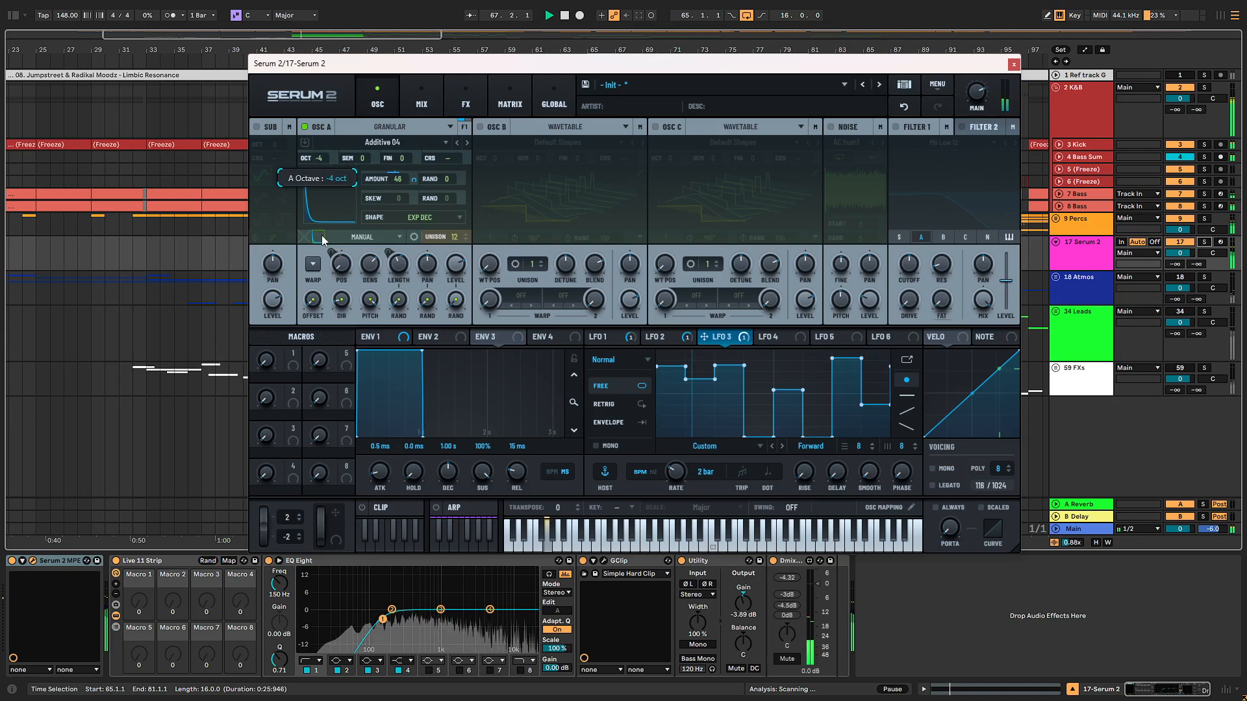
{"action": "left_click_drag", "start_coordinate": [321, 235], "coordinate": [329, 168]}
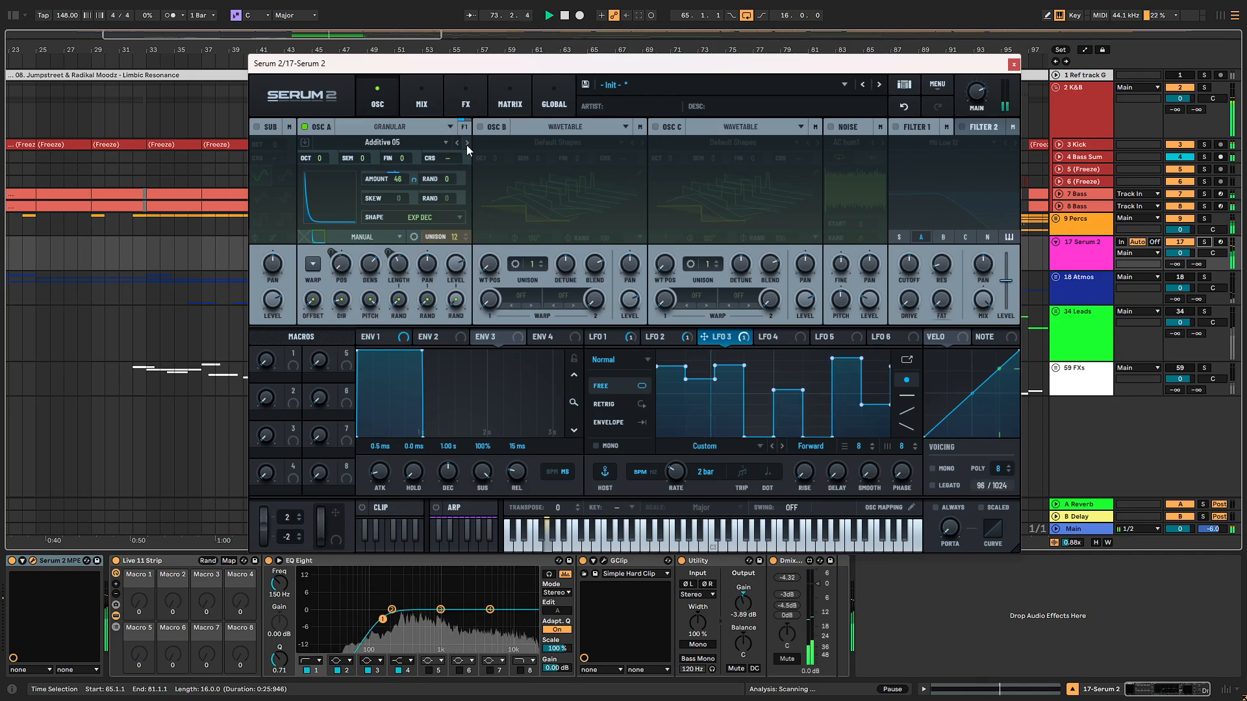
Step: Audition oscillator A's samples from Additive 06 to Additive 09 and try its per-grain pitch randomization
{"action": "left_click", "coordinate": [406, 142]}
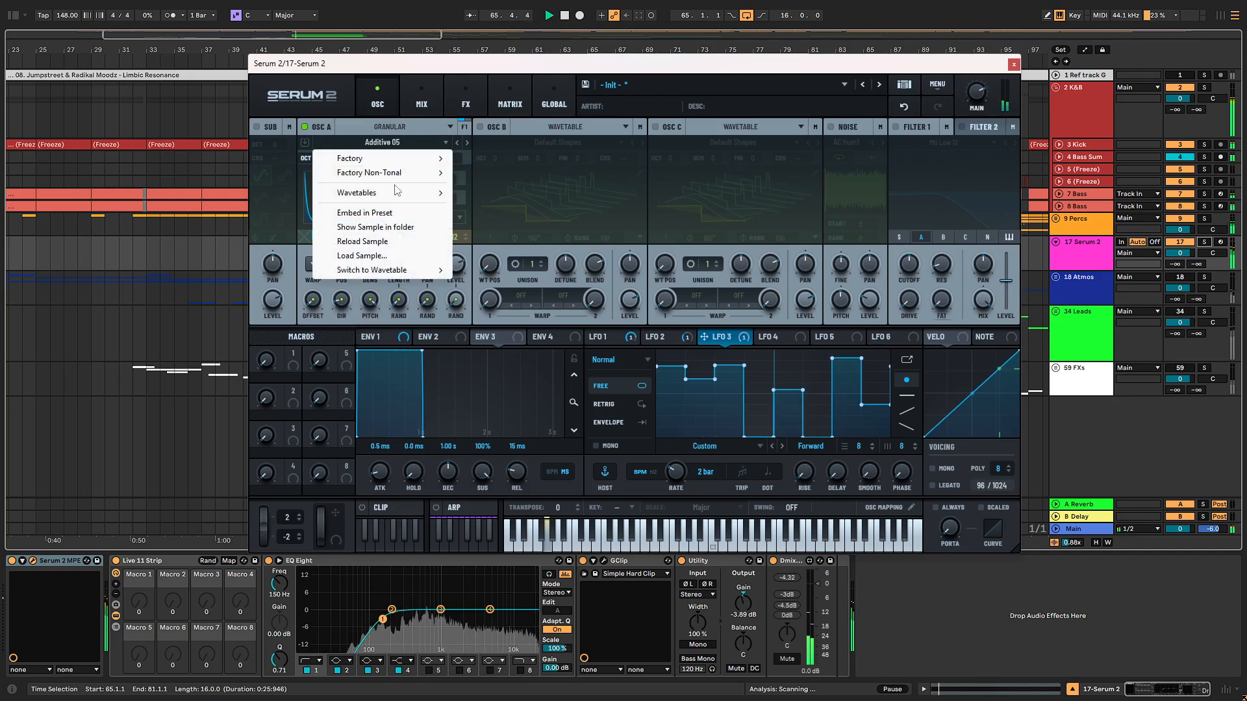
{"action": "left_click", "coordinate": [468, 144]}
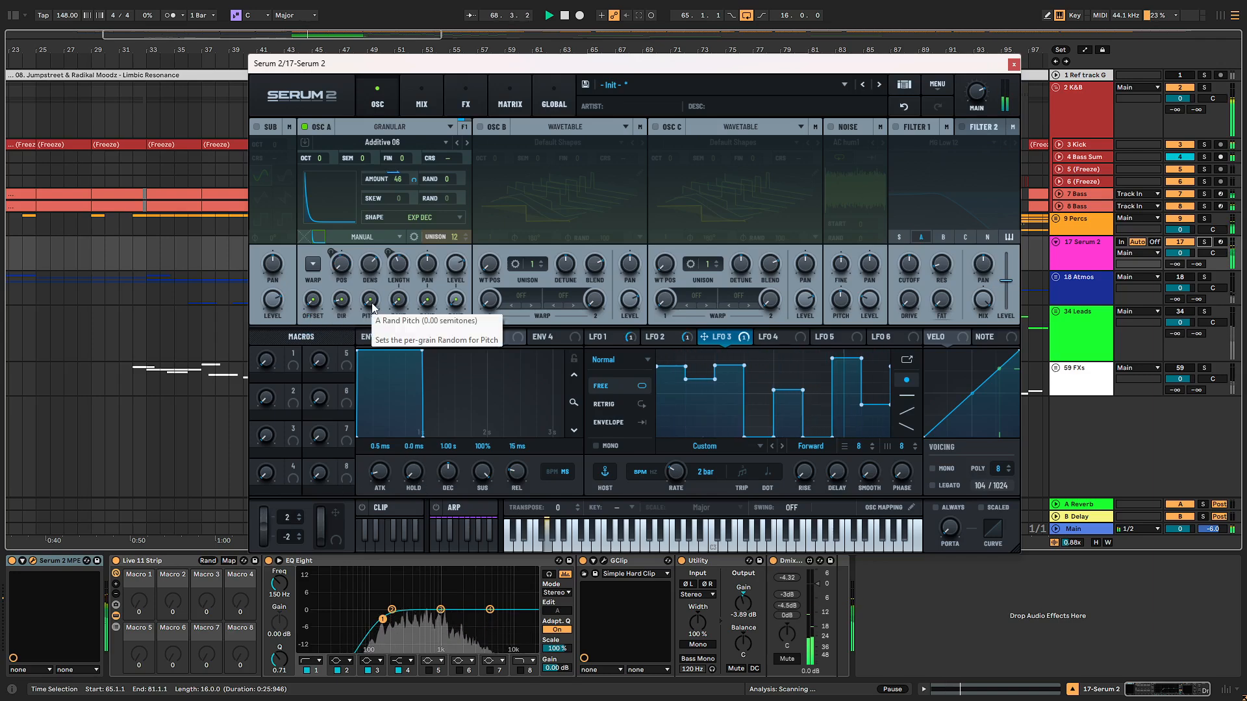
{"action": "left_click_drag", "start_coordinate": [371, 304], "coordinate": [370, 250]}
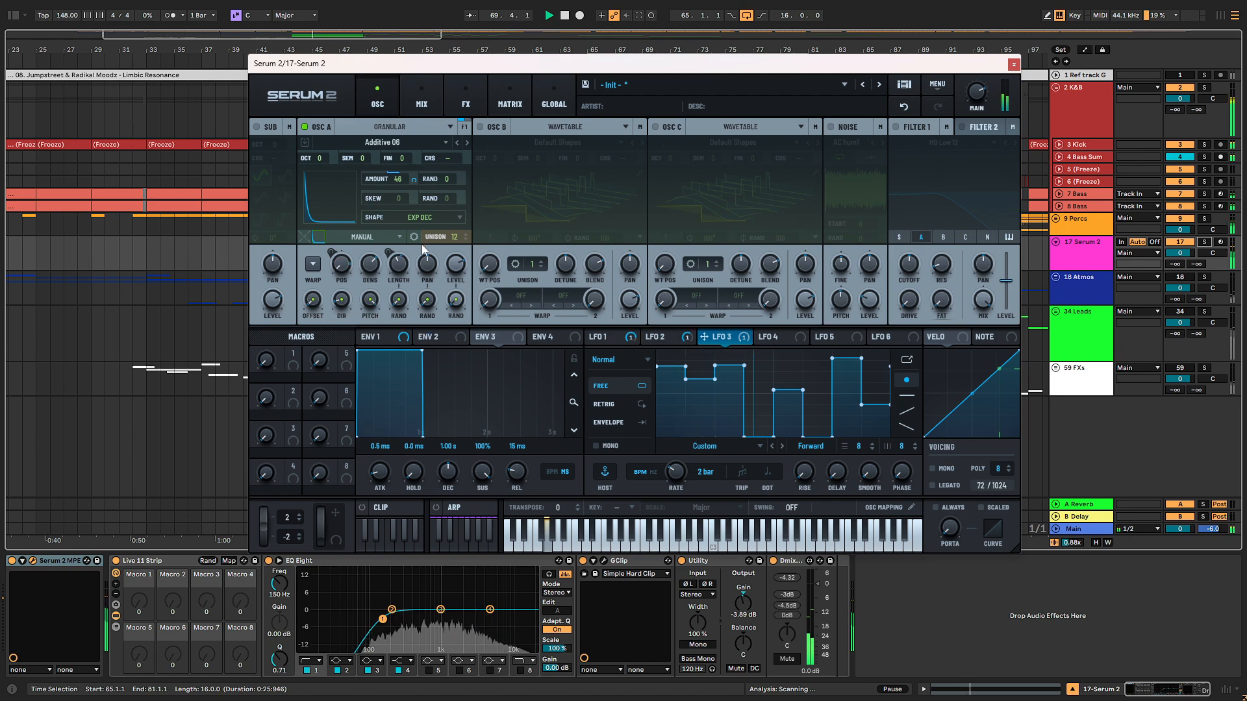
{"action": "left_click", "coordinate": [468, 143]}
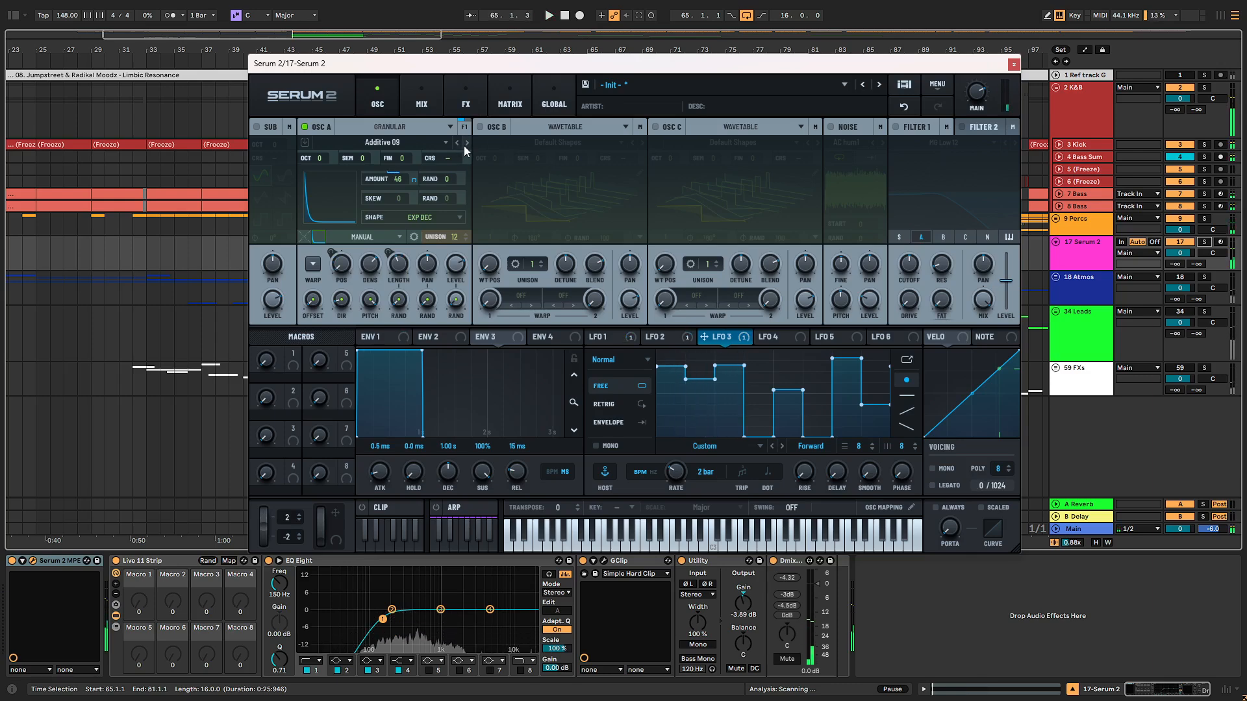
Step: Solo the Serum 2 track, load FM 06 from the PsyTables Virus TI EDITION FM wavetables into oscillator A and restart playback
{"action": "left_click", "coordinate": [1029, 241]}
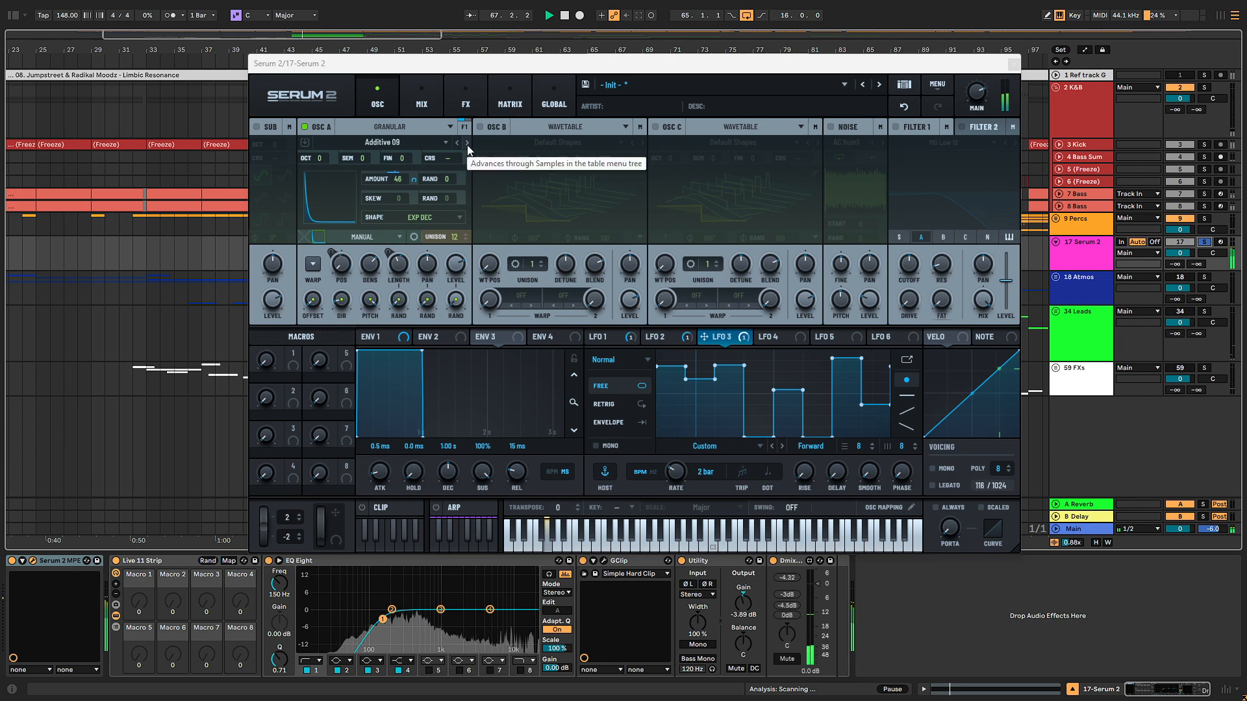
{"action": "left_click", "coordinate": [444, 142]}
{"action": "mouse_move", "coordinate": [416, 193]}
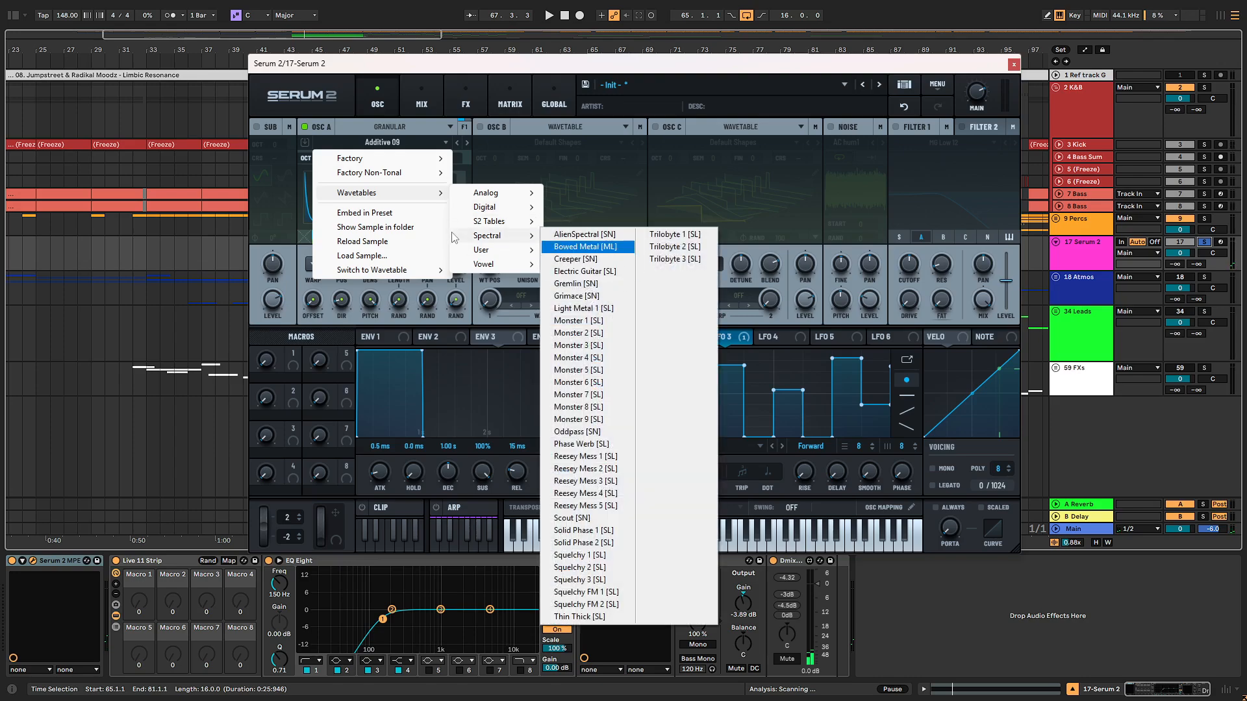
{"action": "mouse_move", "coordinate": [506, 253]}
{"action": "mouse_move", "coordinate": [656, 338]}
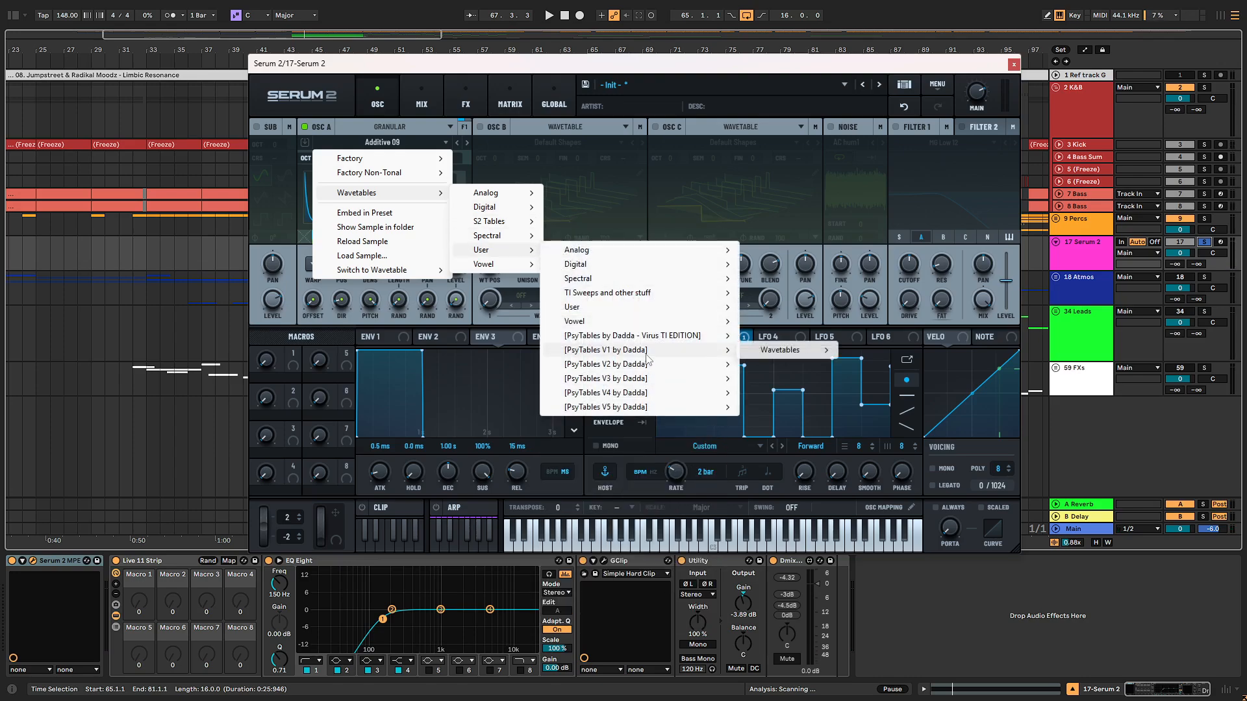
{"action": "mouse_move", "coordinate": [640, 367]}
{"action": "mouse_move", "coordinate": [649, 336]}
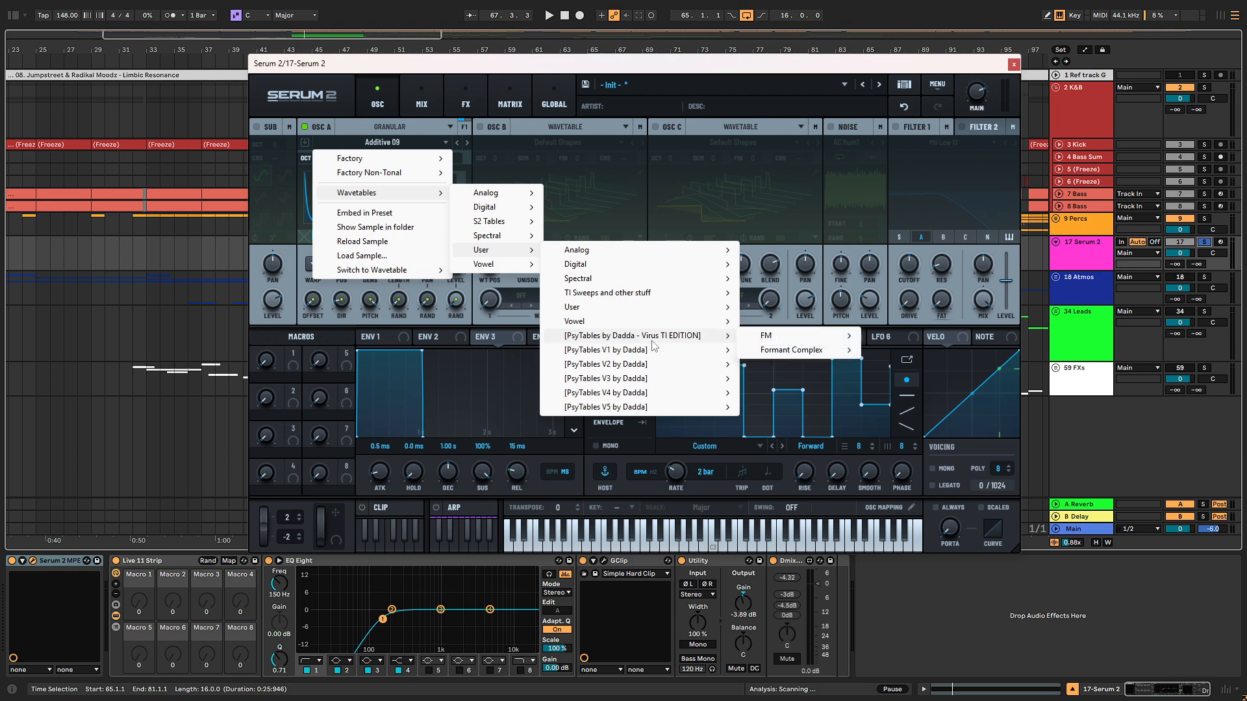
{"action": "mouse_move", "coordinate": [769, 336]}
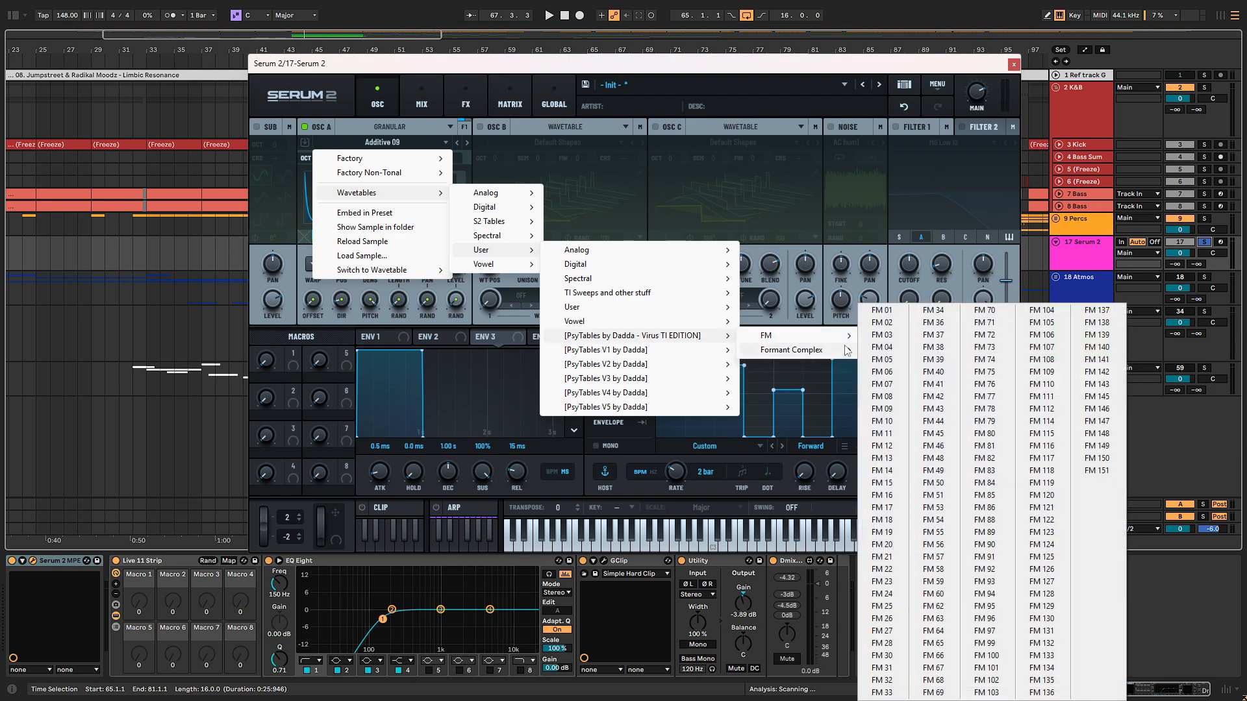
{"action": "left_click", "coordinate": [883, 372]}
{"action": "key", "text": "space"}
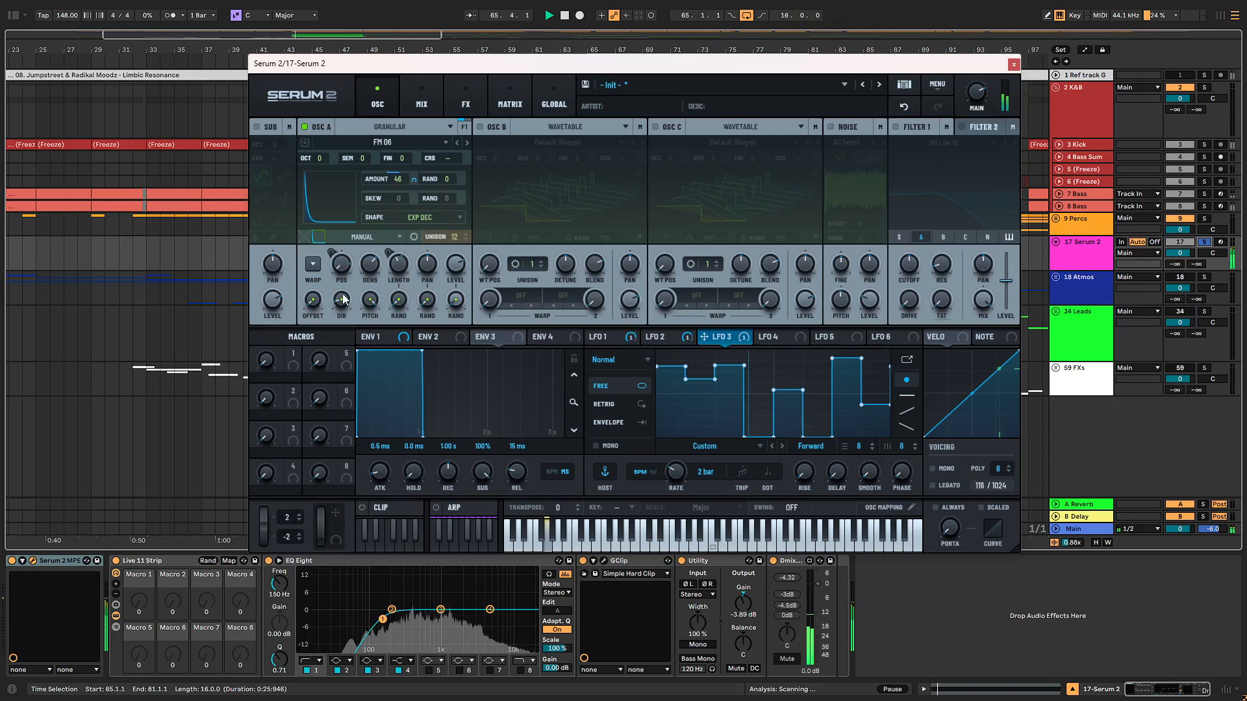
Step: Set oscillator A's grain window Amount to 30 and its unison to 6 after trying 1, and advance to sample FM 07
{"action": "mouse_move", "coordinate": [369, 315]}
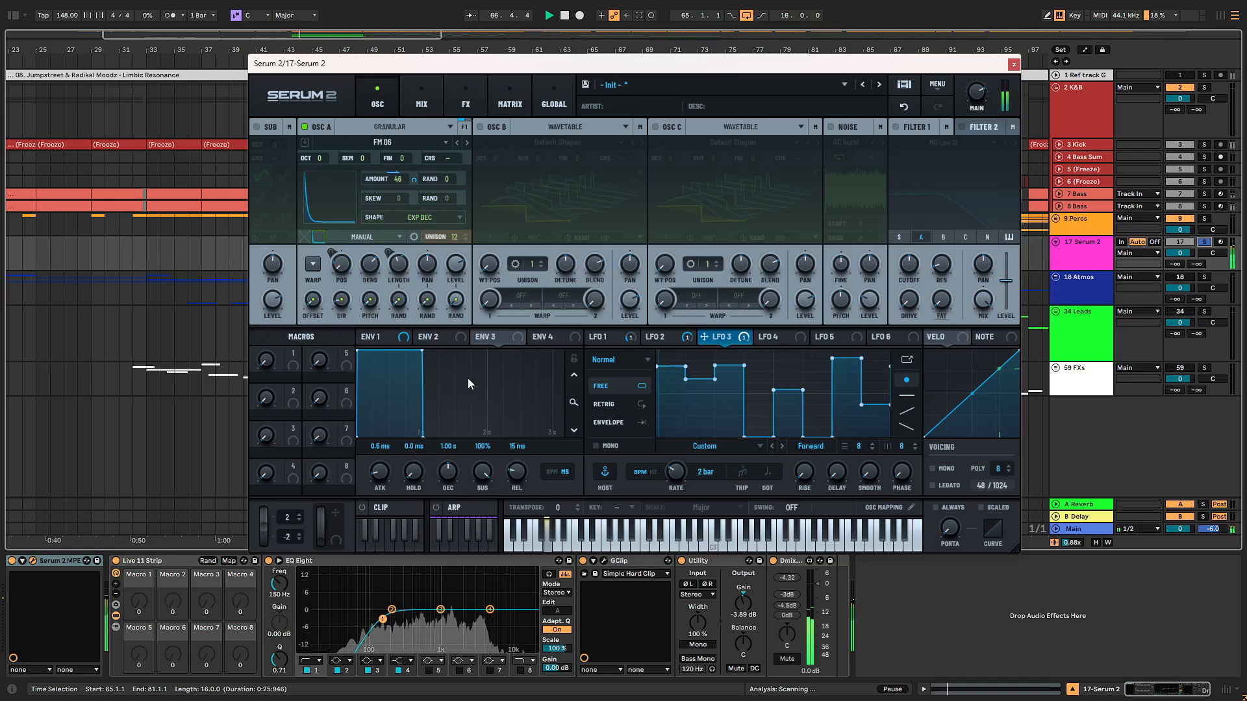
{"action": "left_click_drag", "start_coordinate": [454, 237], "coordinate": [437, 359]}
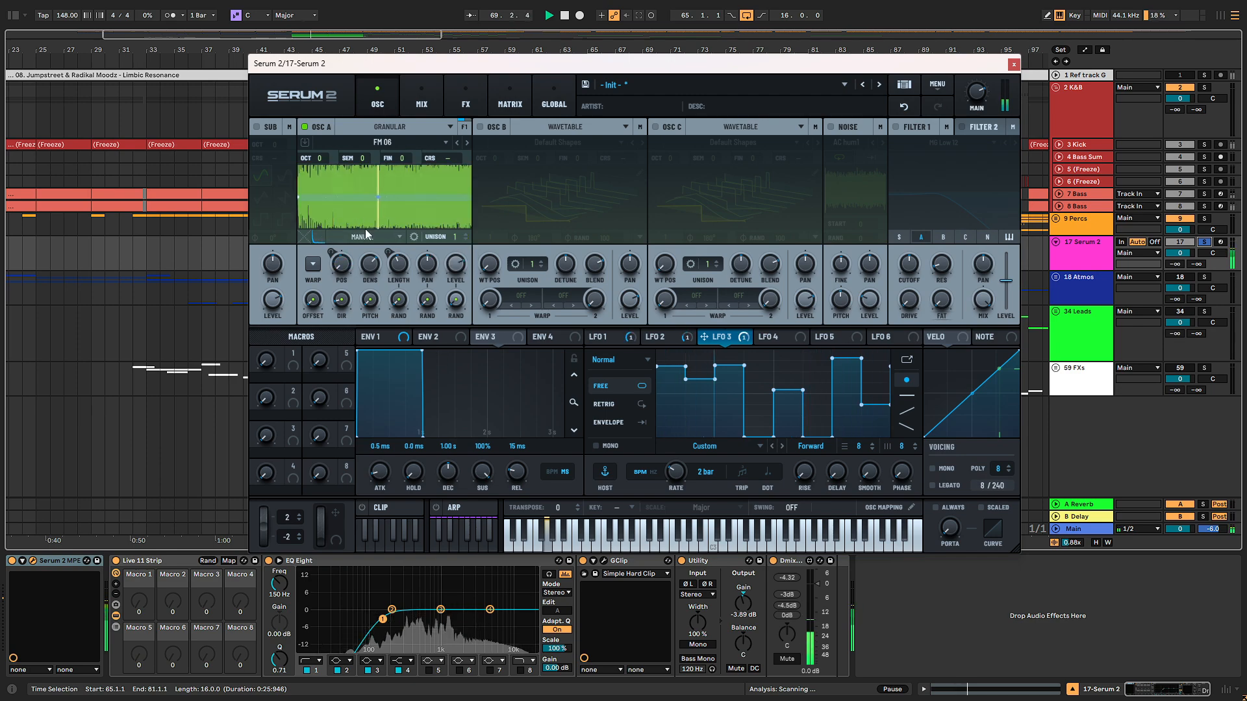
{"action": "left_click", "coordinate": [318, 236]}
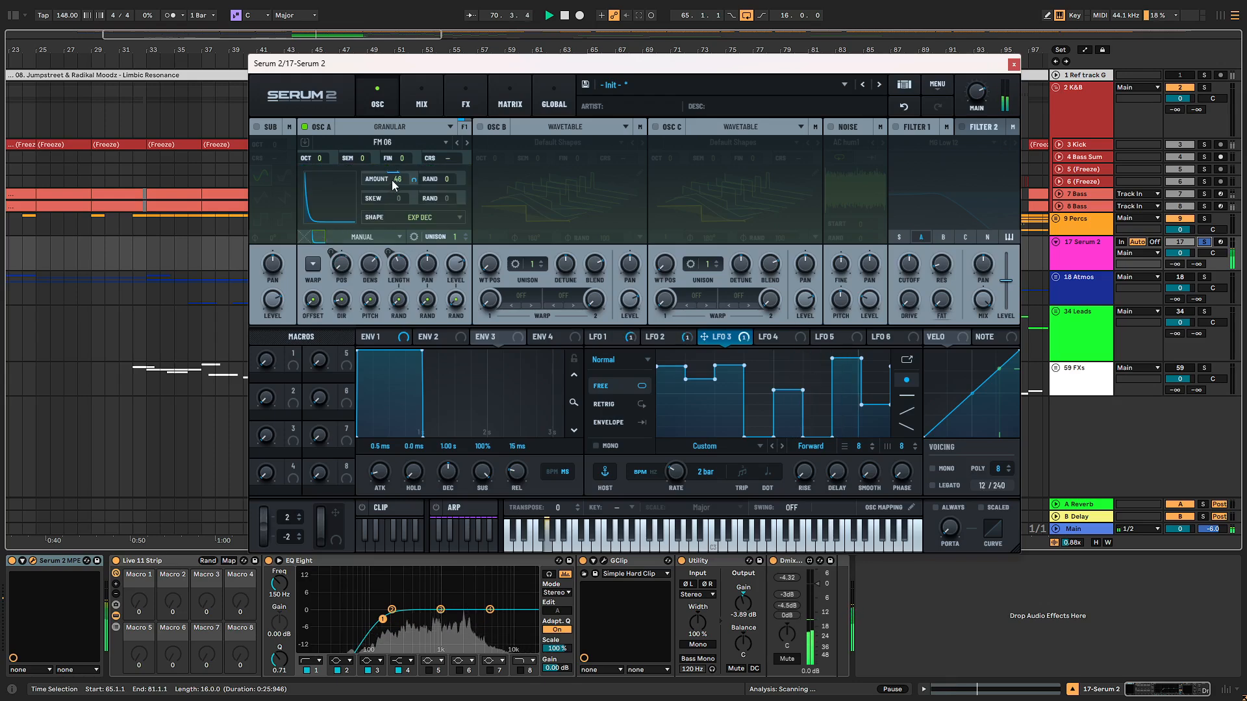
{"action": "left_click_drag", "start_coordinate": [391, 181], "coordinate": [388, 200]}
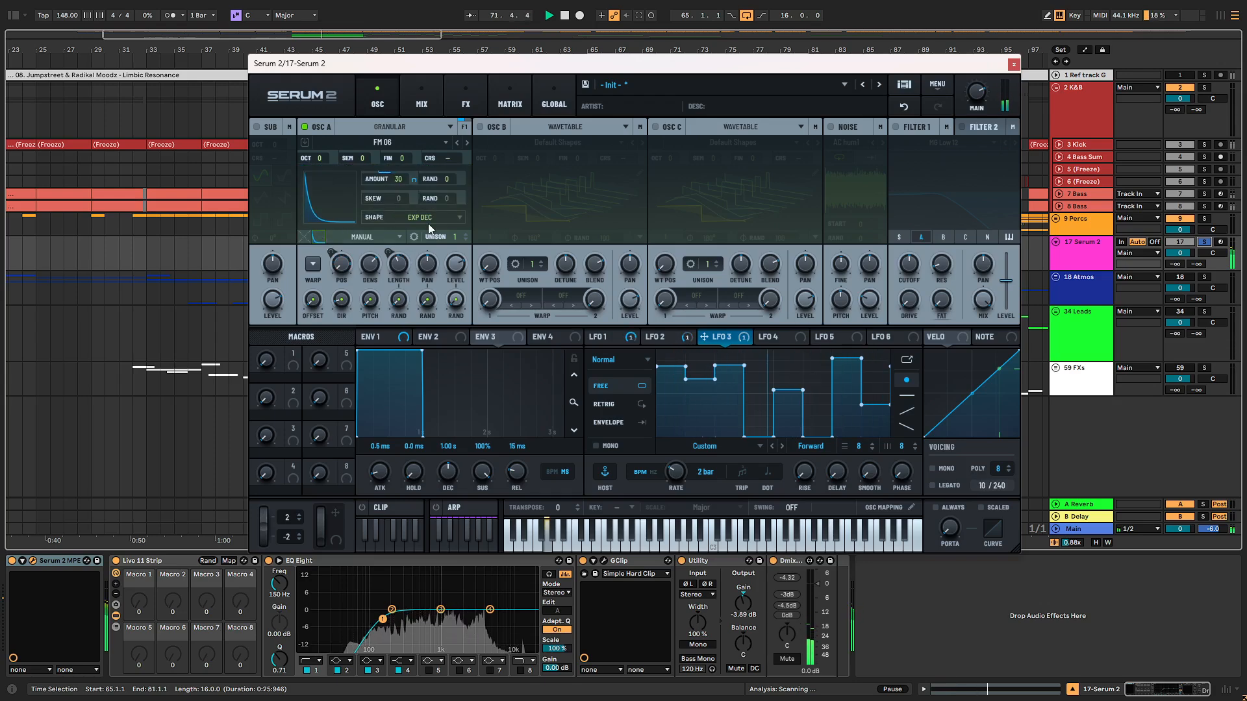
{"action": "left_click_drag", "start_coordinate": [455, 237], "coordinate": [461, 185]}
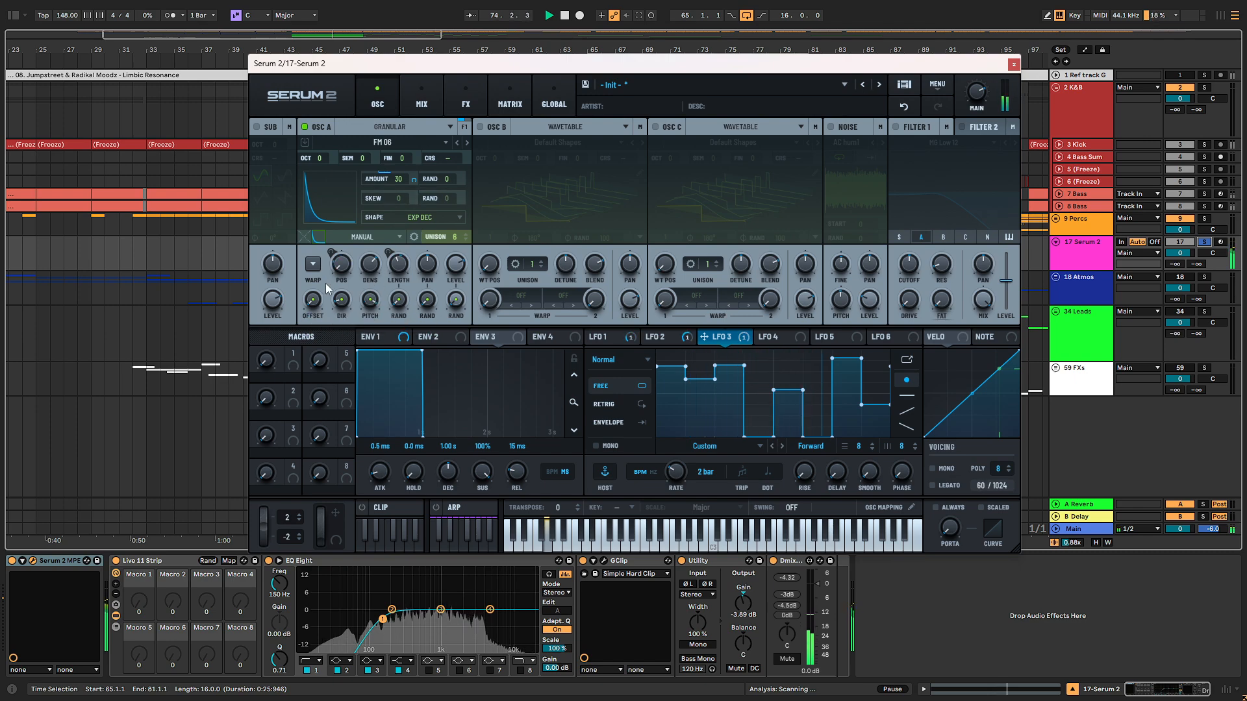
{"action": "left_click", "coordinate": [466, 147]}
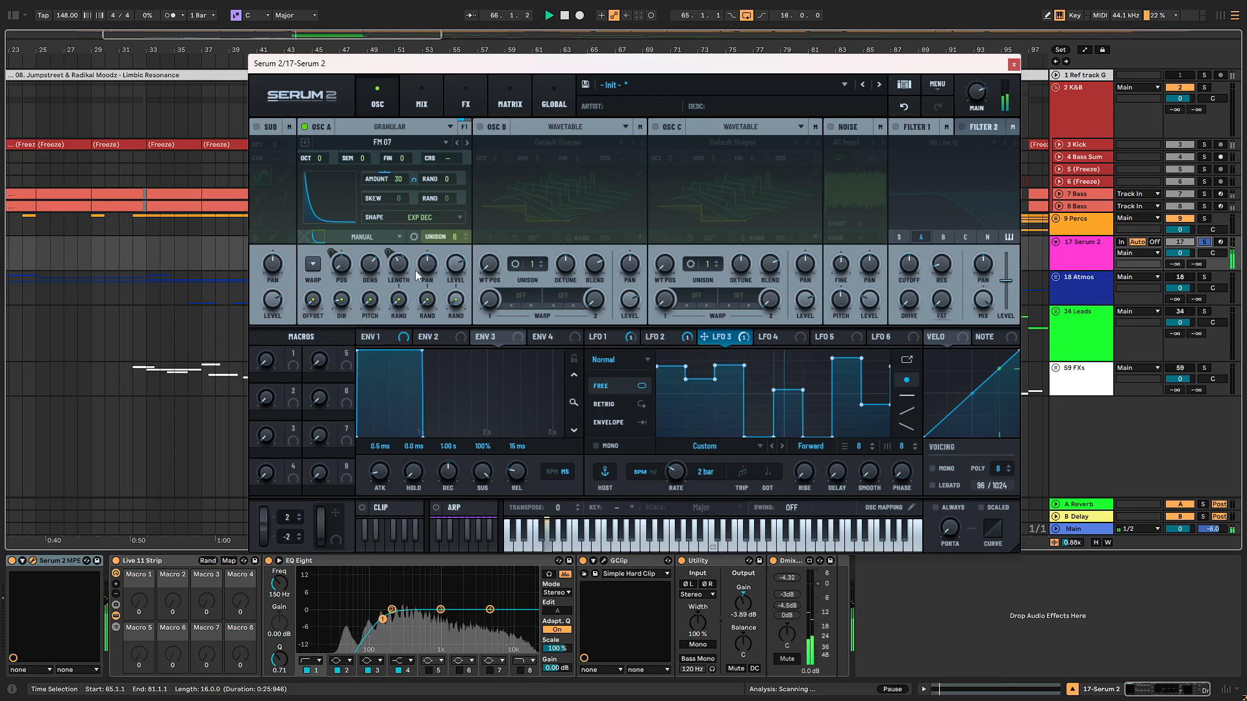
Step: Set oscillator A's unison to 1 and unsolo the Serum 2 track to hear the patch with the other tracks
{"action": "left_click_drag", "start_coordinate": [443, 224], "coordinate": [444, 259]}
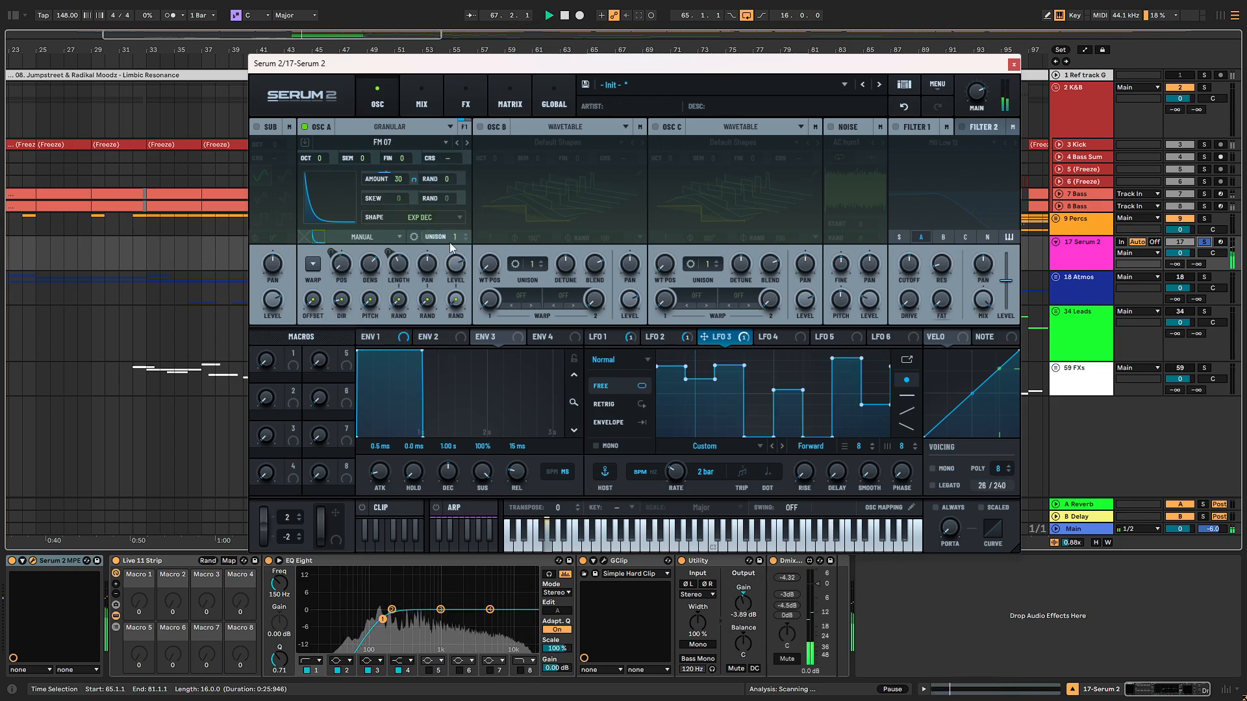
{"action": "mouse_move", "coordinate": [342, 312]}
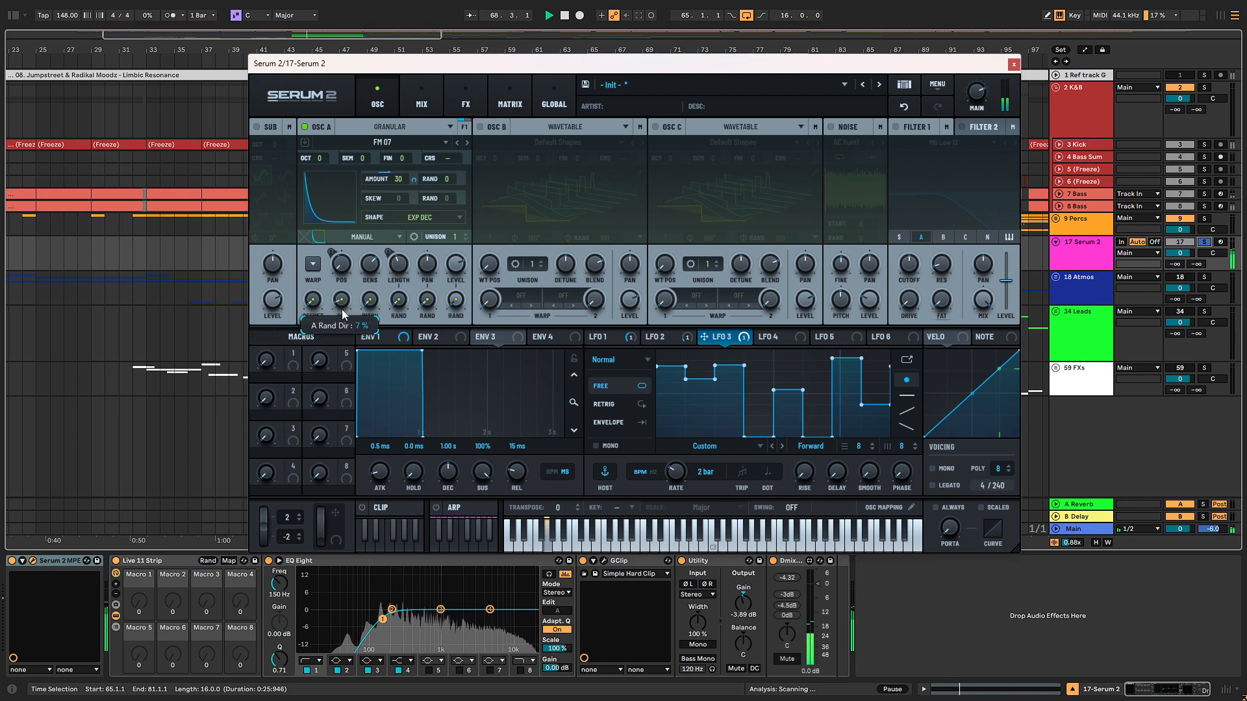
{"action": "left_click", "coordinate": [1204, 242]}
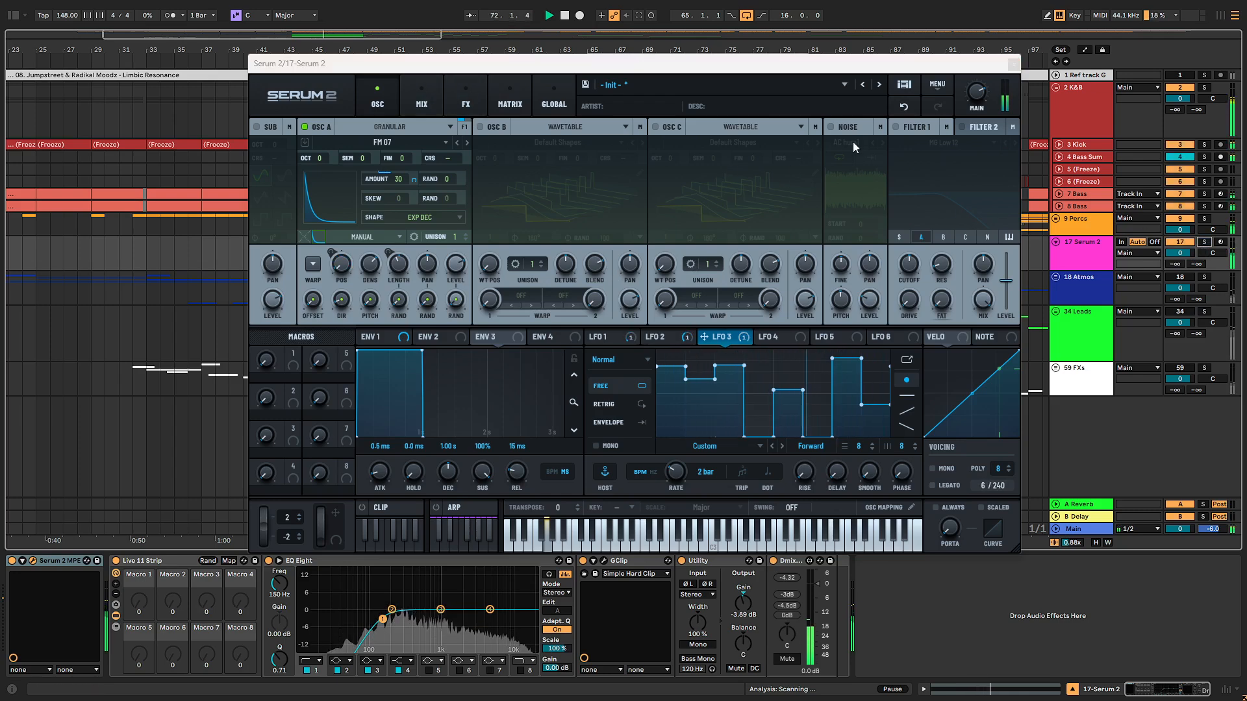
Step: Enable Filter 1, try adjusting its cutoff on the MG Low 12 type, and set the filter type to High 12
{"action": "left_click", "coordinate": [896, 127]}
{"action": "left_click_drag", "start_coordinate": [949, 268], "coordinate": [915, 254]}
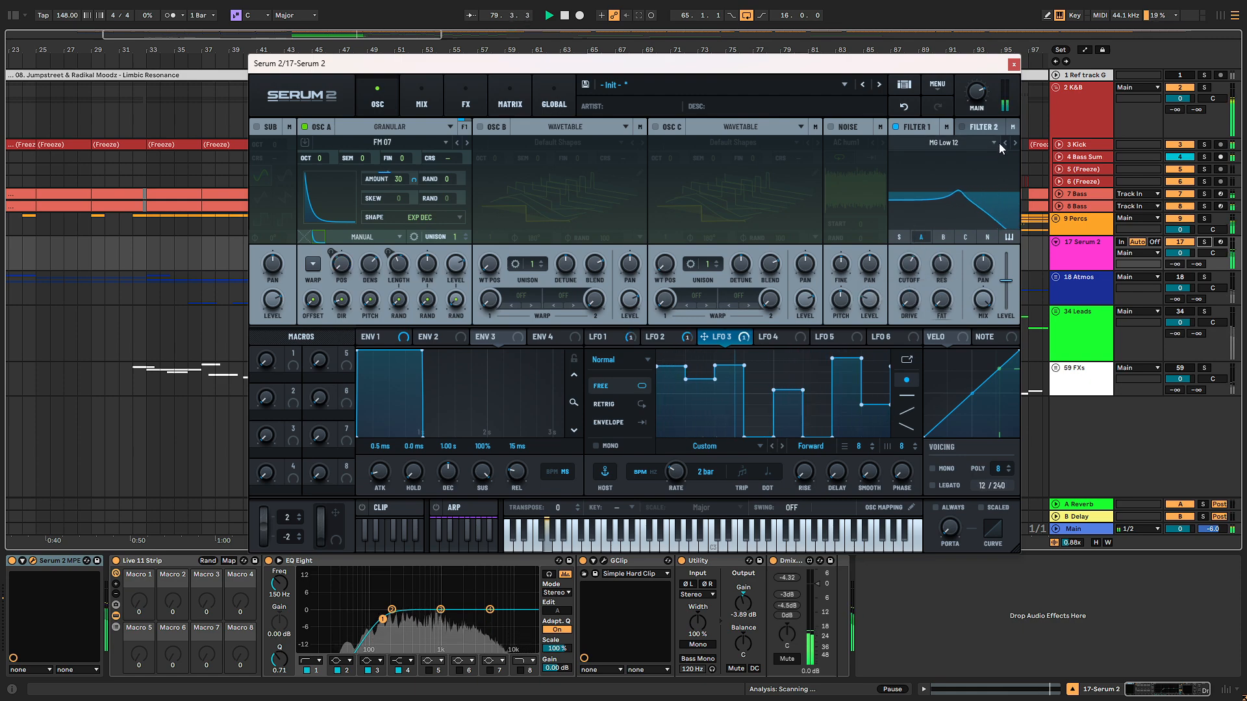
{"action": "left_click", "coordinate": [1014, 143]}
{"action": "left_click", "coordinate": [1014, 143]}
{"action": "left_click", "coordinate": [1015, 143]}
{"action": "left_click", "coordinate": [1014, 143]}
{"action": "left_click", "coordinate": [1014, 143]}
{"action": "left_click", "coordinate": [1015, 143]}
{"action": "left_click", "coordinate": [1014, 142]}
{"action": "left_click", "coordinate": [1014, 143]}
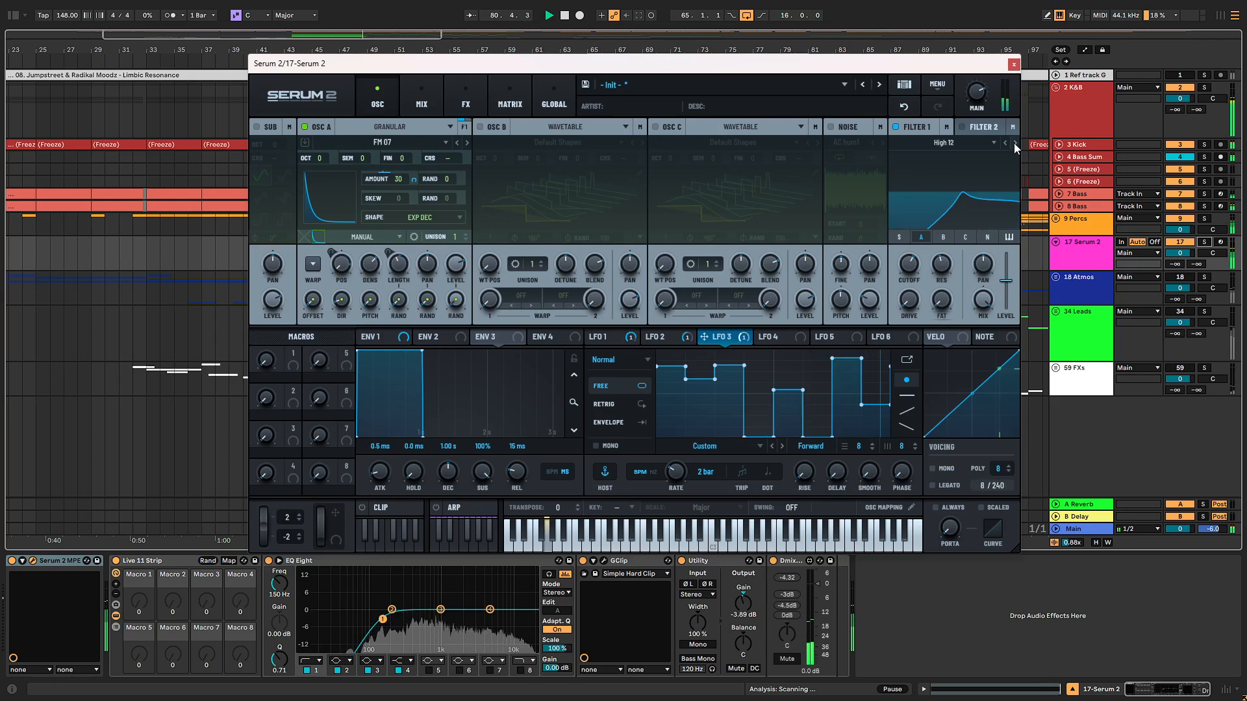
Step: Lower Filter 1's cutoff and advance oscillator A to sample FM 08
{"action": "mouse_move", "coordinate": [909, 263]}
{"action": "left_mouse_down"}
{"action": "mouse_move", "coordinate": [899, 321]}
{"action": "mouse_move", "coordinate": [920, 240]}
{"action": "mouse_move", "coordinate": [908, 281]}
{"action": "mouse_move", "coordinate": [920, 258]}
{"action": "mouse_move", "coordinate": [907, 274]}
{"action": "mouse_move", "coordinate": [913, 262]}
{"action": "mouse_move", "coordinate": [899, 259]}
{"action": "mouse_move", "coordinate": [896, 295]}
{"action": "mouse_move", "coordinate": [909, 270]}
{"action": "mouse_move", "coordinate": [907, 283]}
{"action": "left_mouse_up"}
{"action": "left_click", "coordinate": [468, 143]}
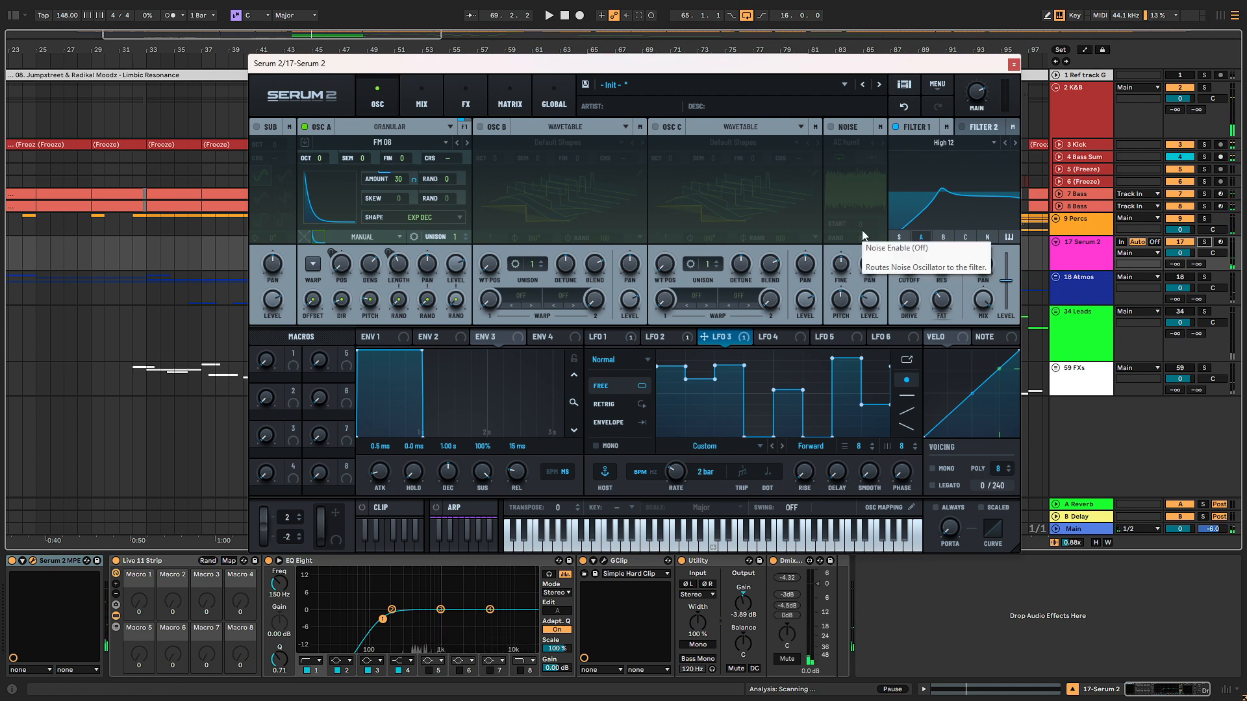